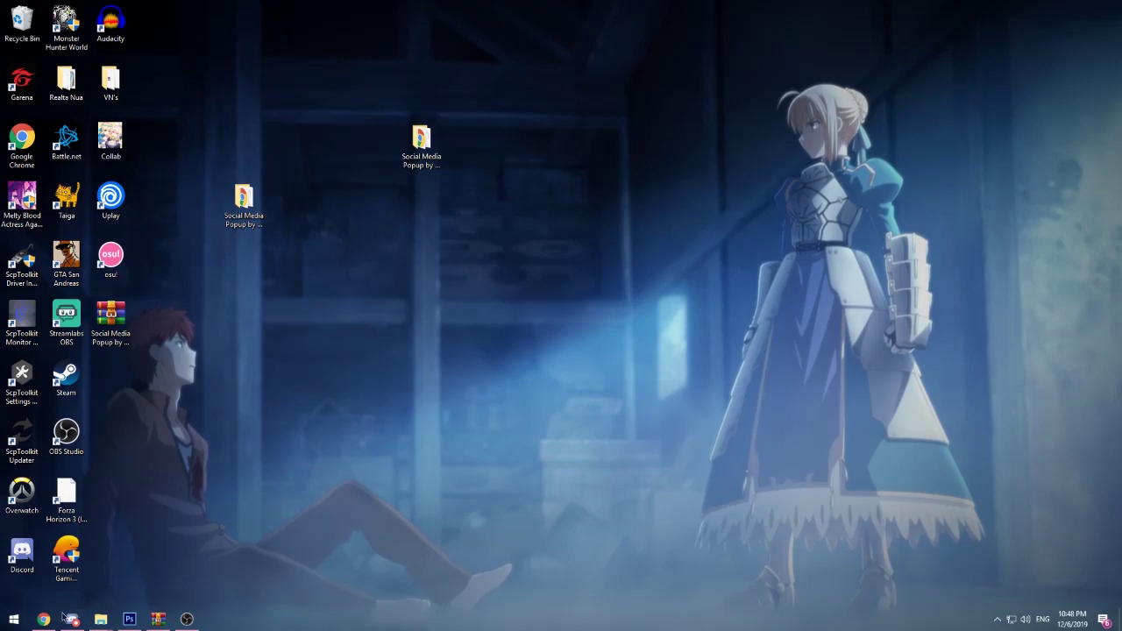
# Bring up the TabletDriverV0.1.5 folder window and reposition it near the middle of the desktop.
pyautogui.moveTo(107, 621)
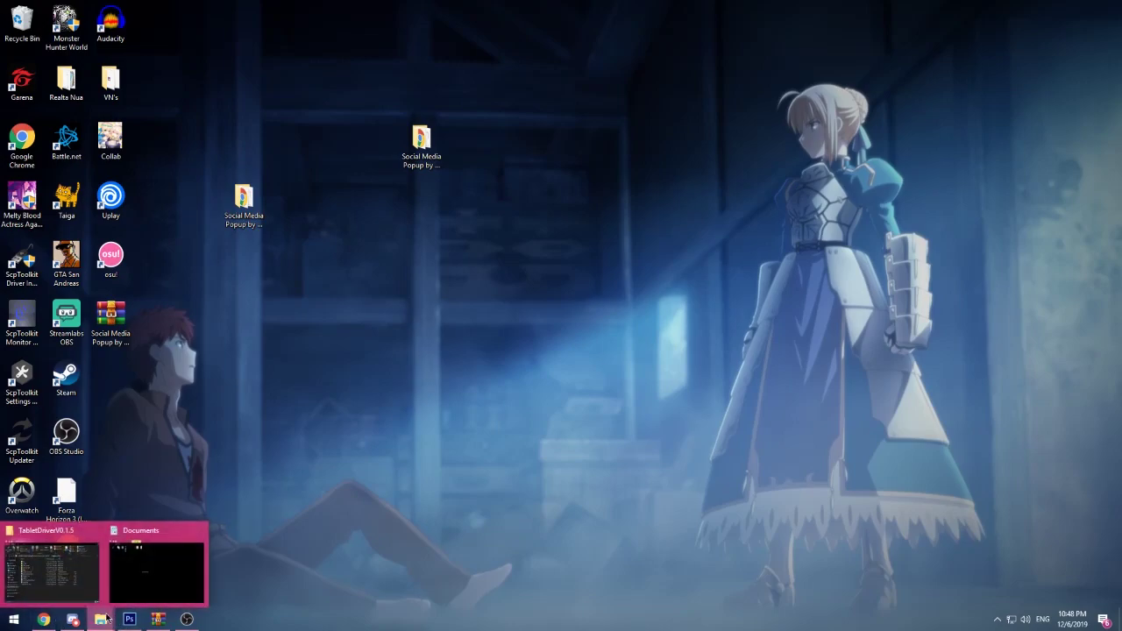
pyautogui.click(55, 597)
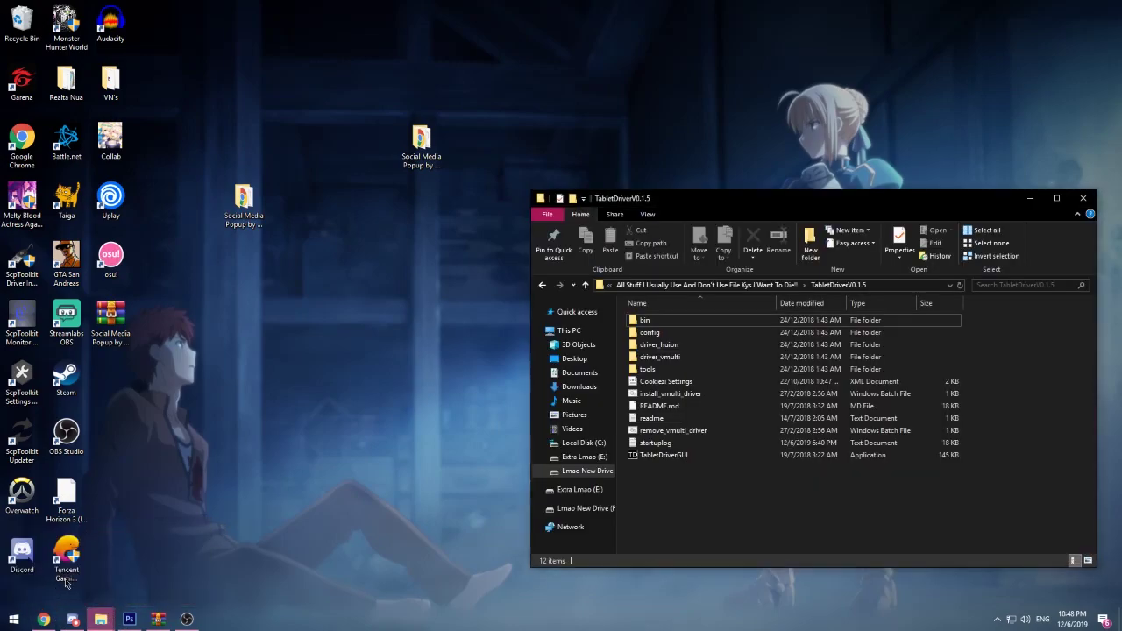
pyautogui.moveTo(619, 199); pyautogui.dragTo(717, 195)
pyautogui.click(601, 187)
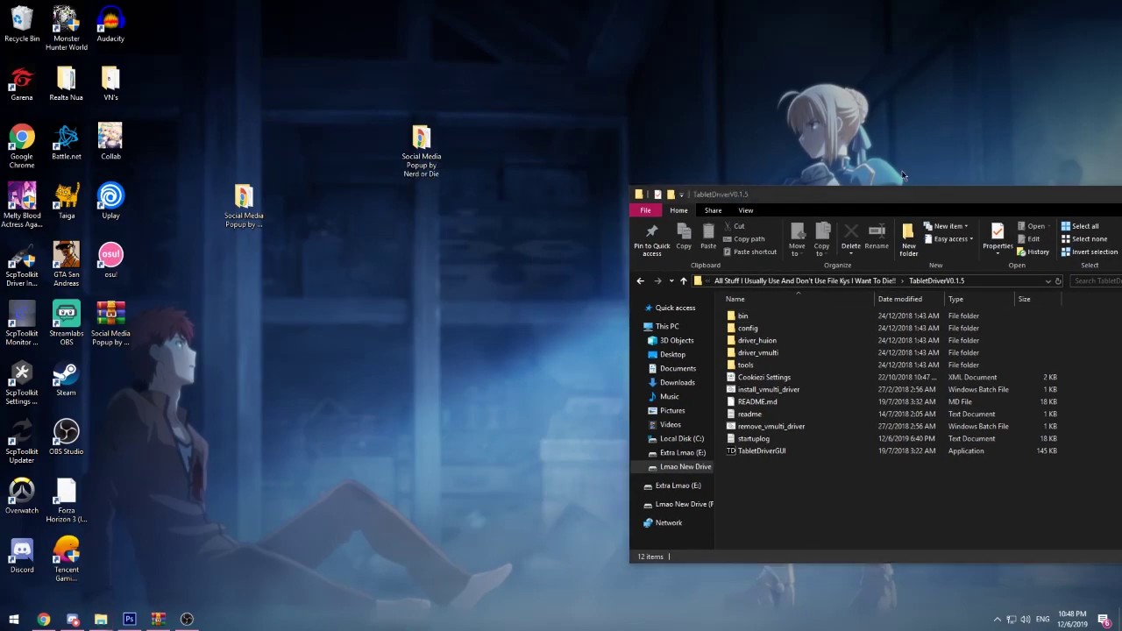
pyautogui.moveTo(893, 187); pyautogui.dragTo(665, 169)
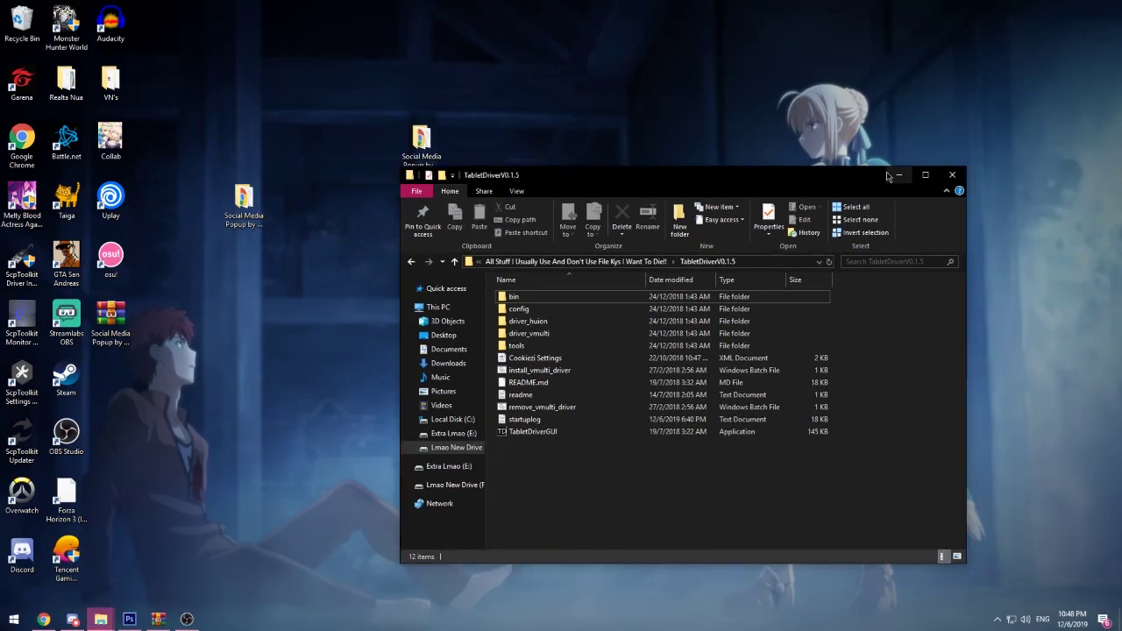
pyautogui.moveTo(834, 183); pyautogui.dragTo(871, 181)
pyautogui.click(933, 173)
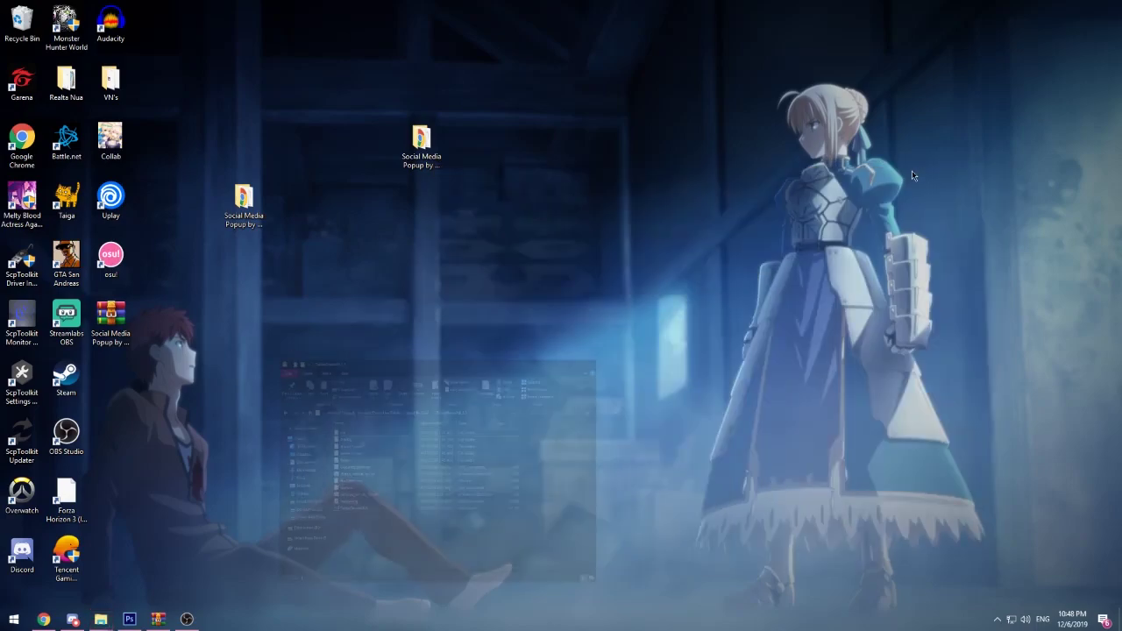
pyautogui.moveTo(101, 619)
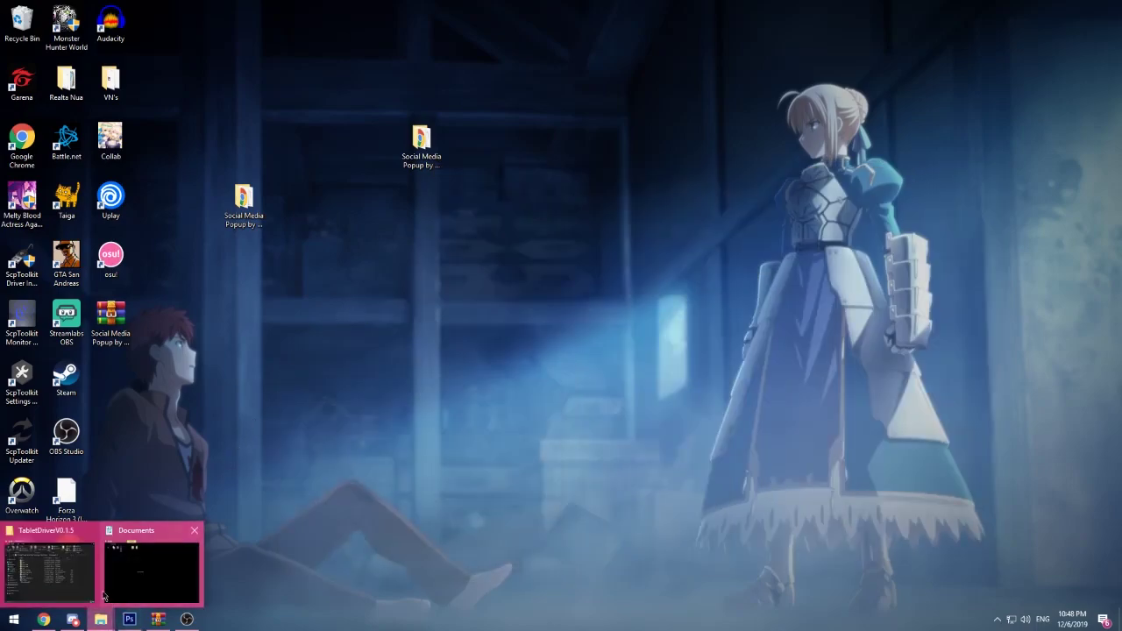
pyautogui.click(66, 583)
pyautogui.moveTo(728, 505); pyautogui.dragTo(811, 483)
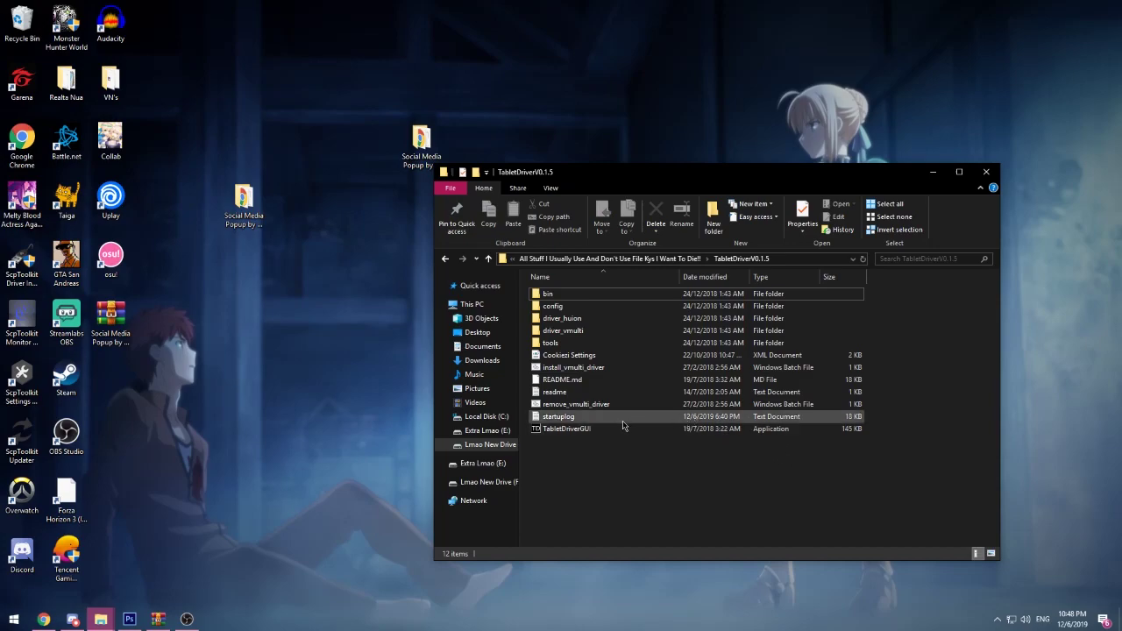
# Open the running TabletDriverGUI from the hidden background apps and move its window in front of the folder.
pyautogui.click(997, 620)
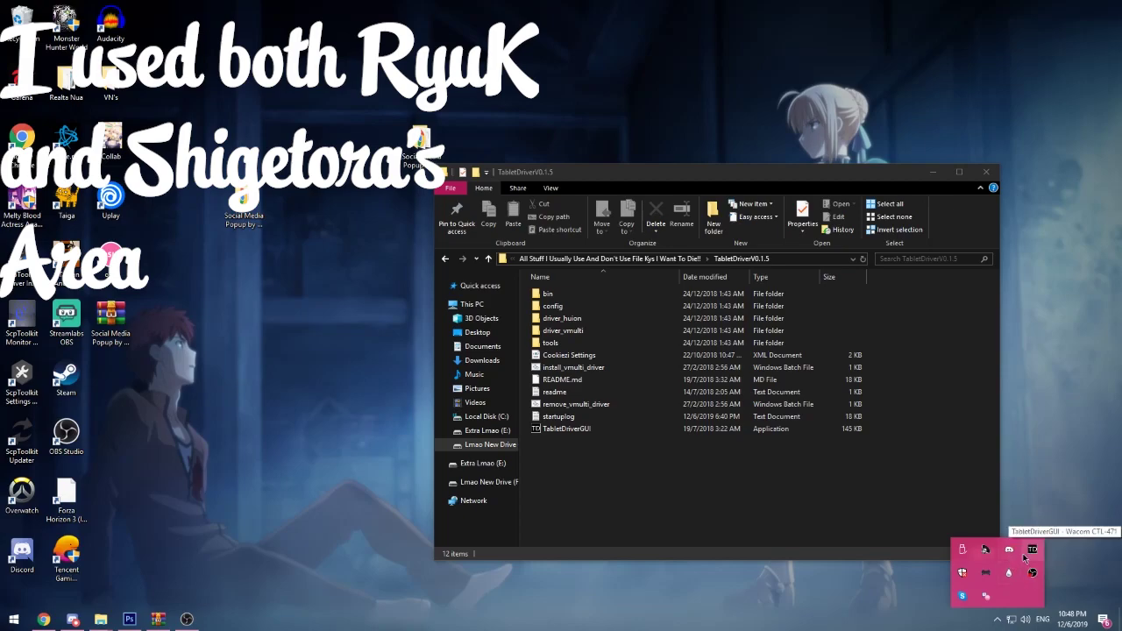
pyautogui.doubleClick(1025, 555)
pyautogui.moveTo(142, 55); pyautogui.dragTo(530, 135)
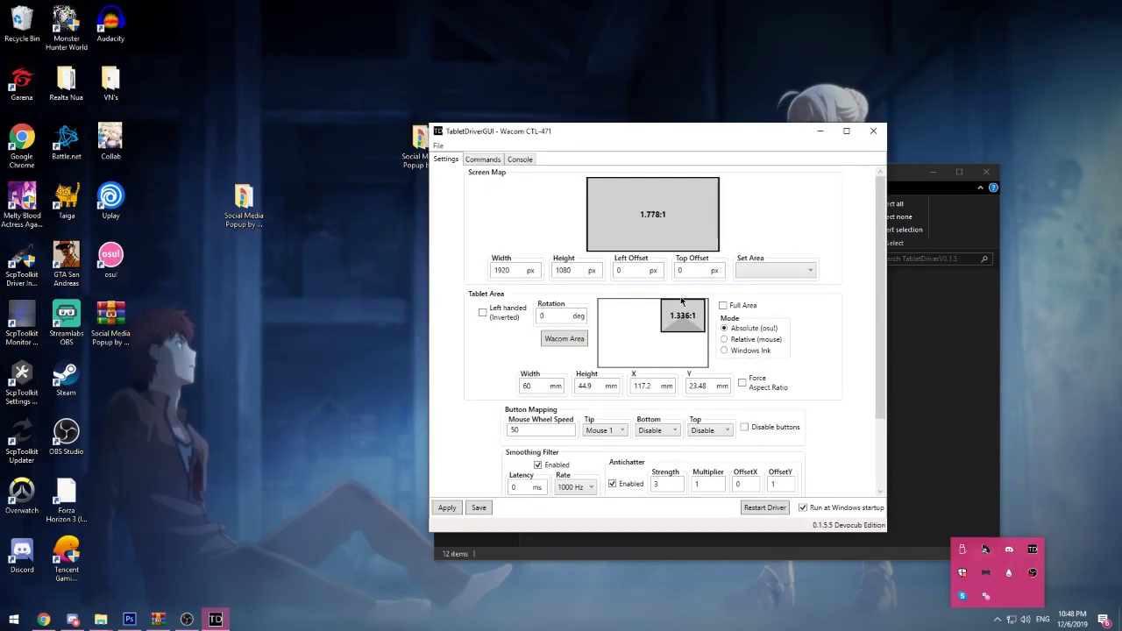
# Export the current tablet settings as an XML file named _RyuK in the TabletDriverV0.1.5 folder.
pyautogui.click(438, 146)
pyautogui.click(464, 189)
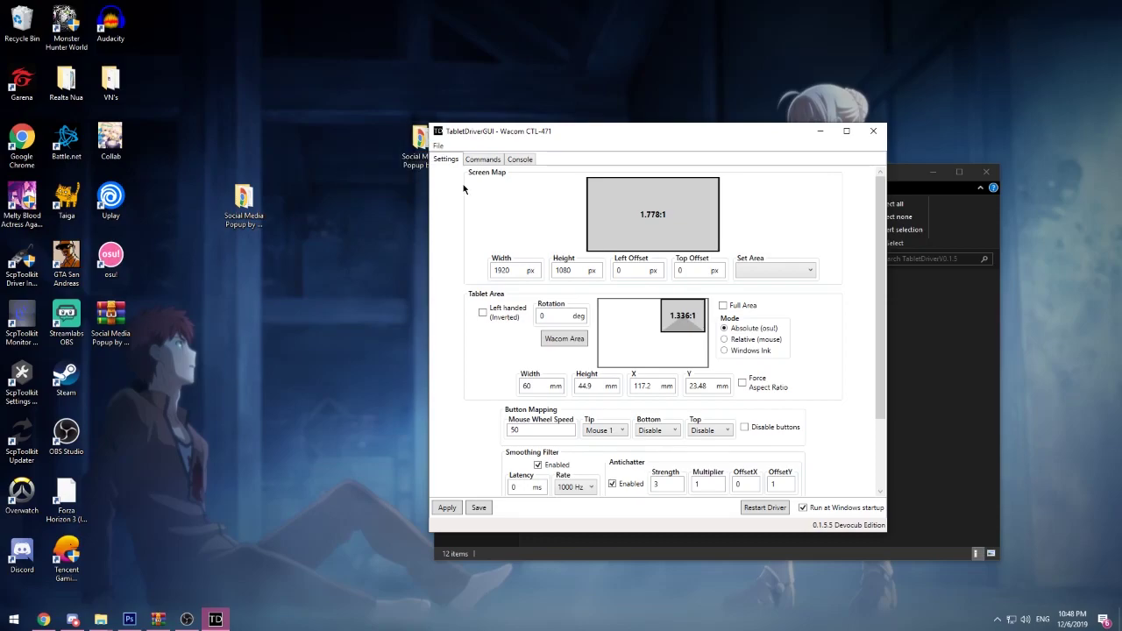
pyautogui.write('RyuK')
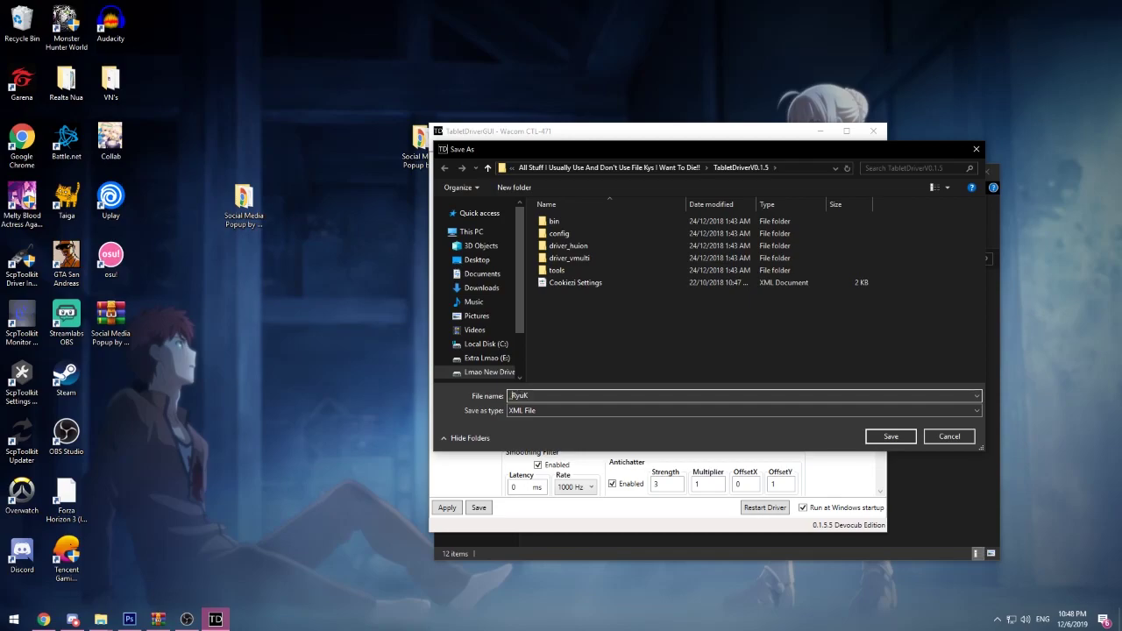
pyautogui.click(890, 436)
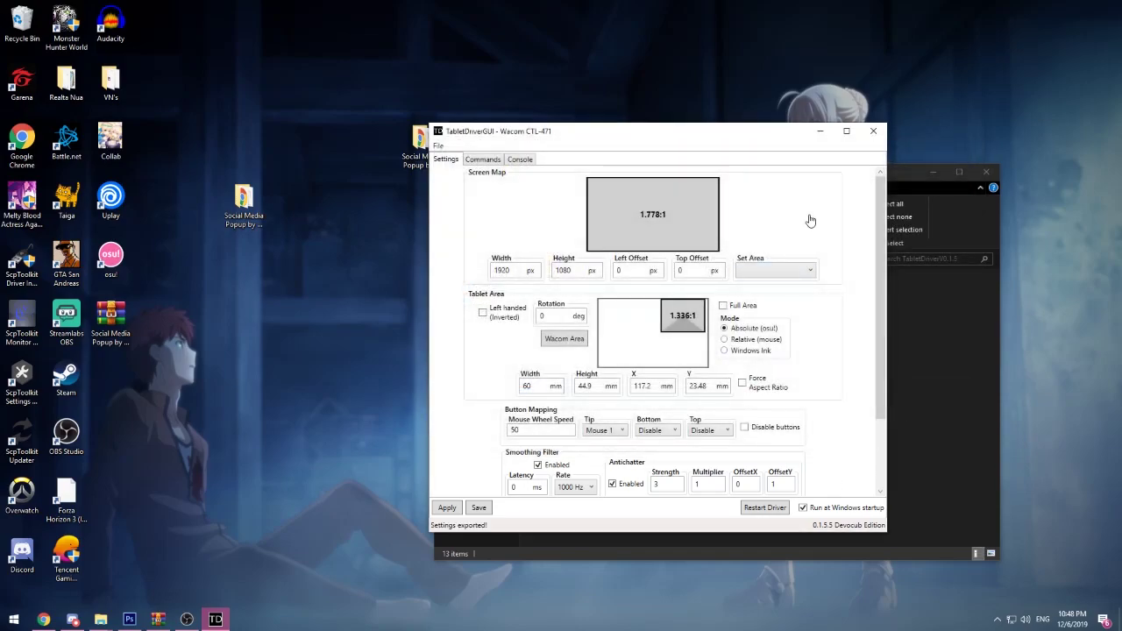
# Close TabletDriverGUI, select the exported _RyuK file in the folder, and close the folder window.
pyautogui.click(873, 131)
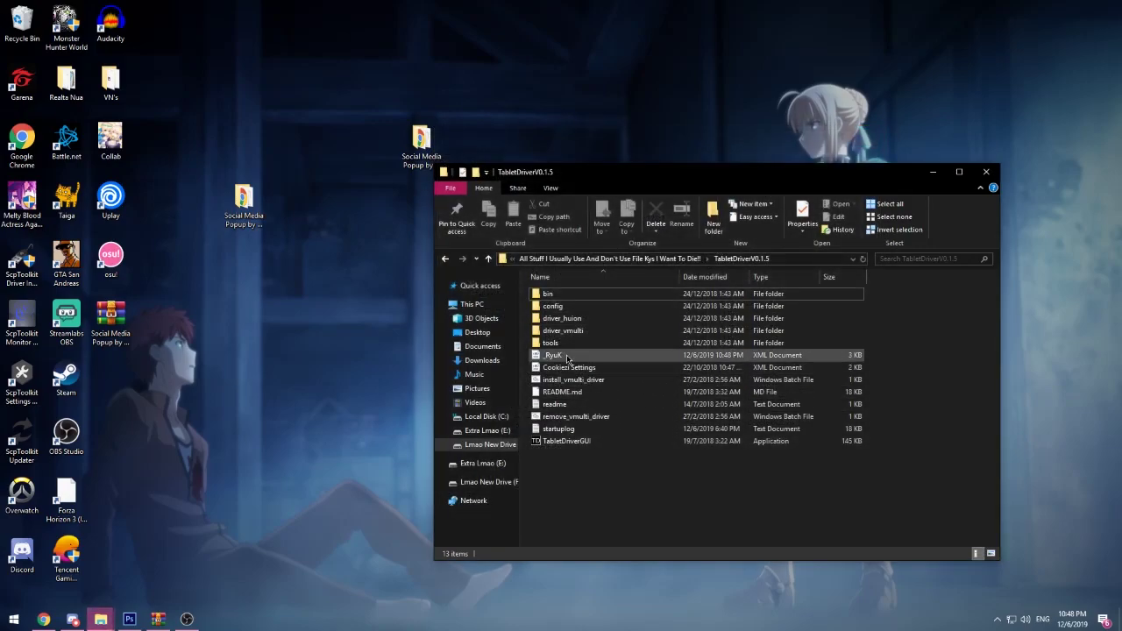
pyautogui.click(567, 356)
pyautogui.click(999, 621)
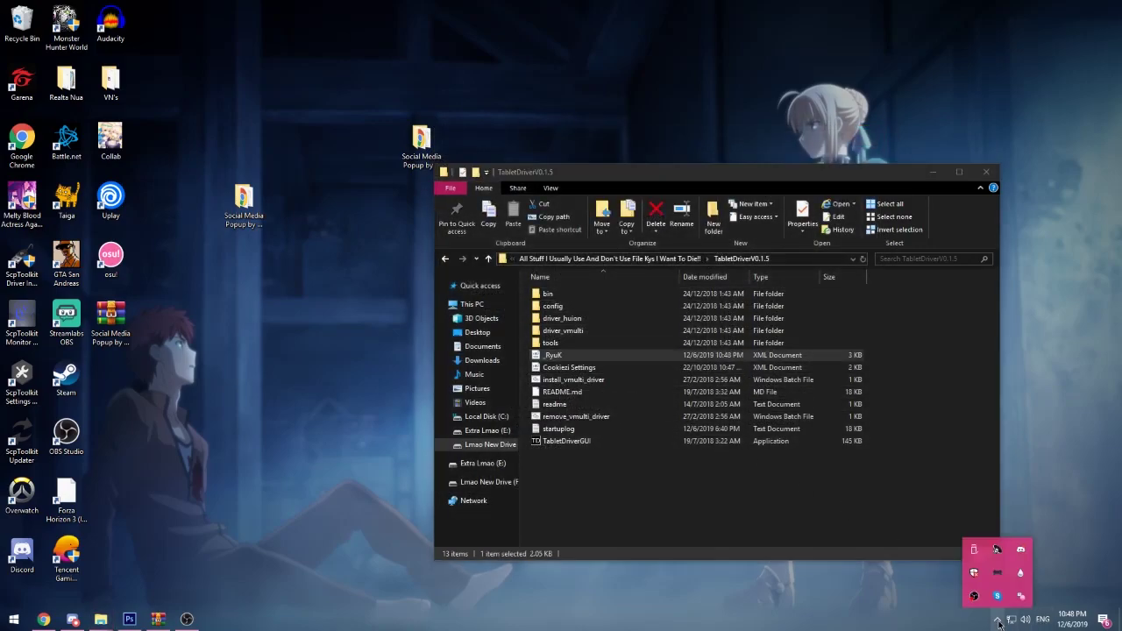
pyautogui.click(998, 623)
pyautogui.click(986, 171)
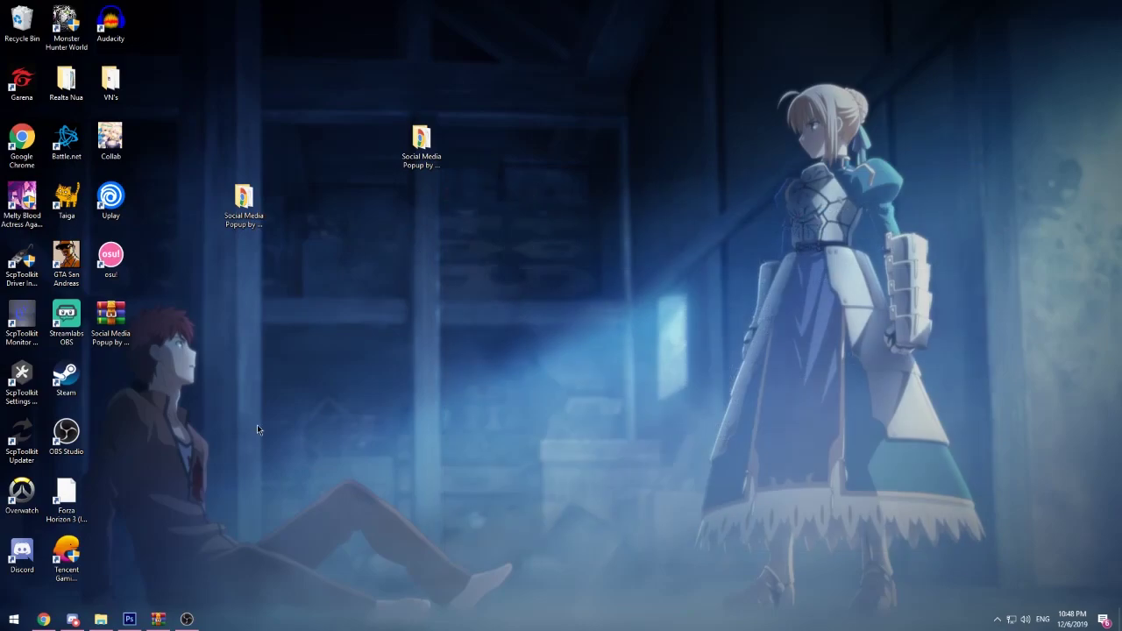
# Switch to Chrome and look over the Devocub/TabletDriver GitHub page from its title to the download section.
pyautogui.click(44, 619)
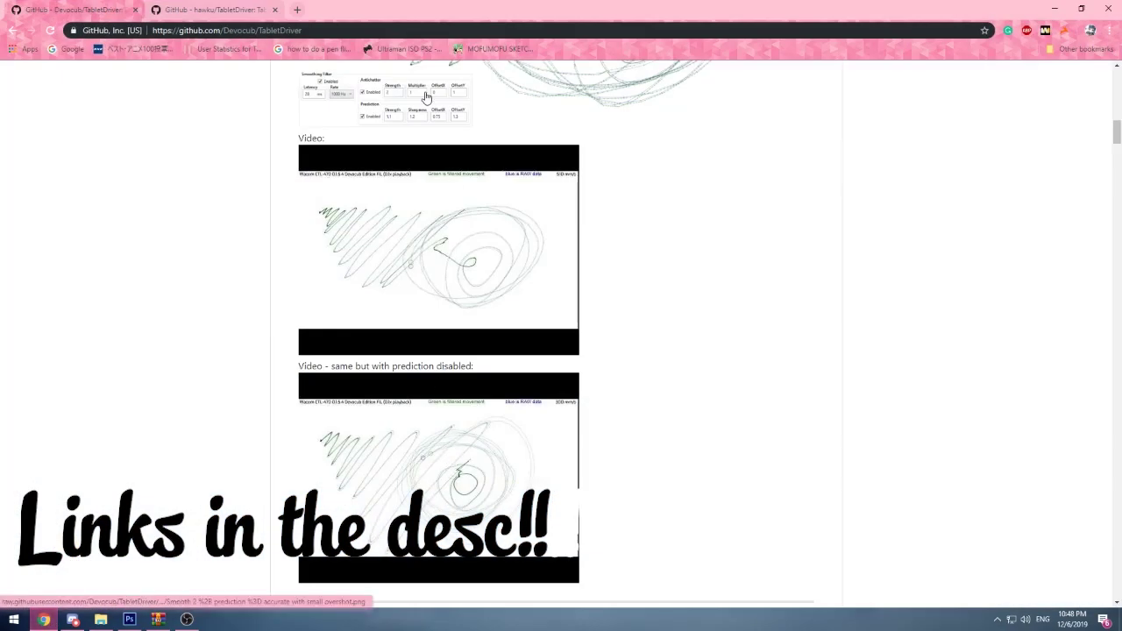
pyautogui.scroll(10, 431, 178)
pyautogui.scroll(3, 432, 179)
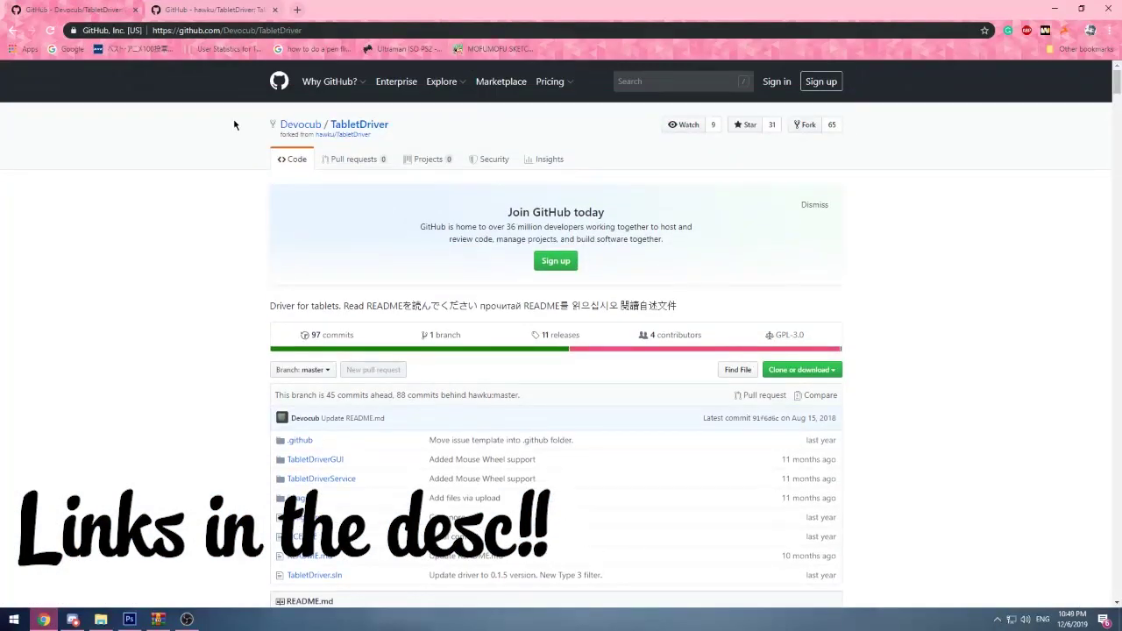
pyautogui.moveTo(234, 124); pyautogui.dragTo(400, 121)
pyautogui.scroll(-4, 440, 127)
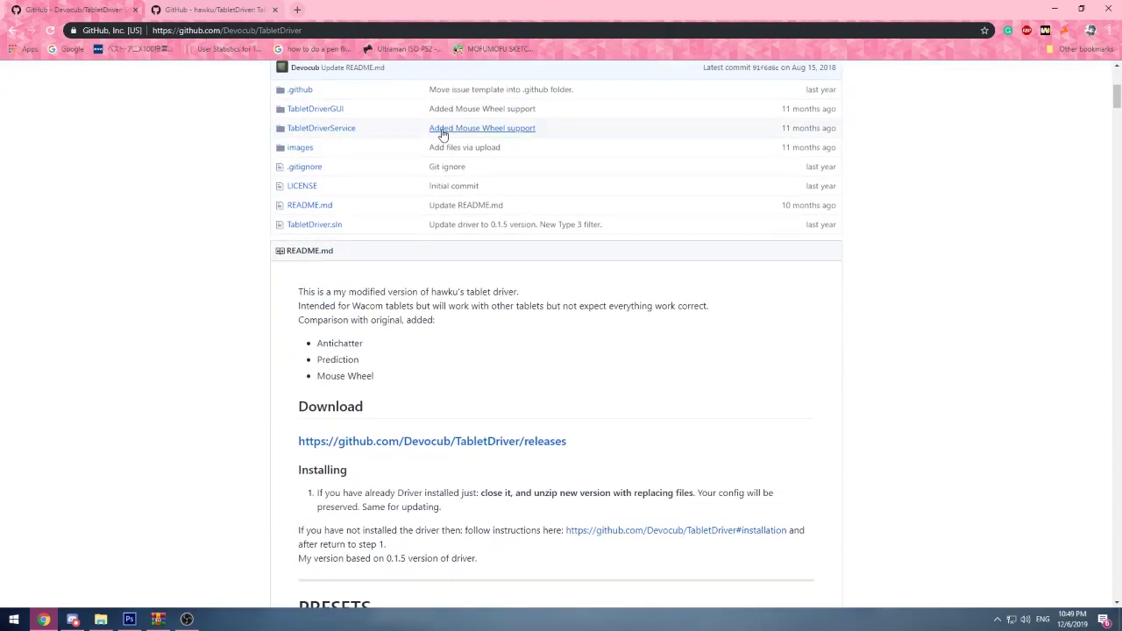
# Switch to the hawku/TabletDriver GitHub page and review its README from the download link down to the supported tablets.
pyautogui.hotkey('ctrl', 'Tab')
pyautogui.scroll(-5, 378, 253)
pyautogui.scroll(5, 371, 303)
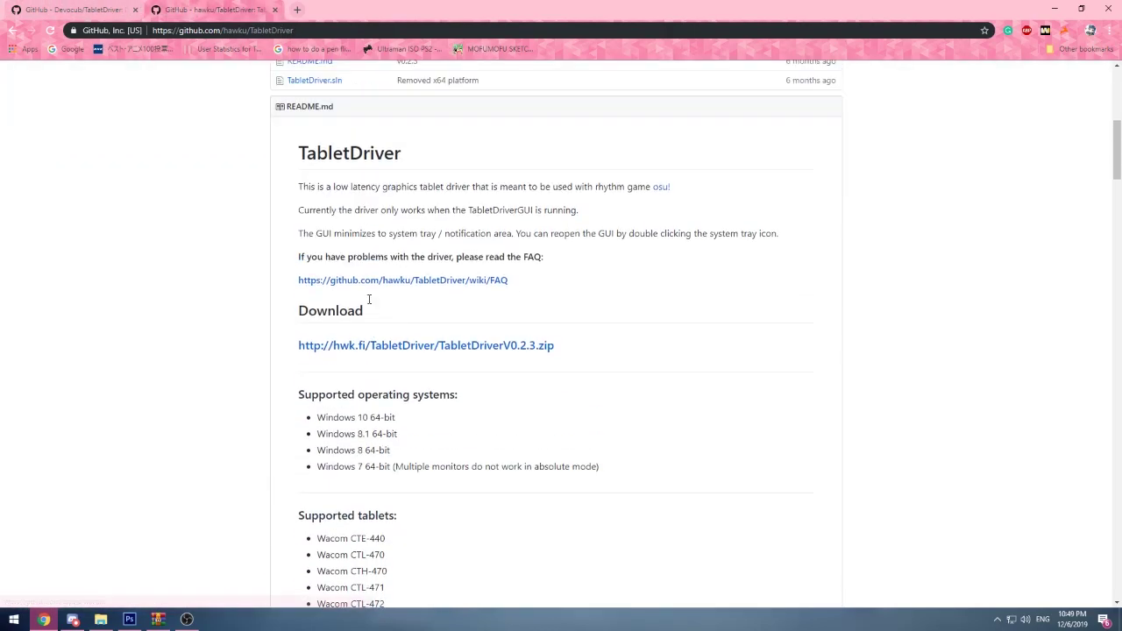
pyautogui.scroll(-10, 354, 263)
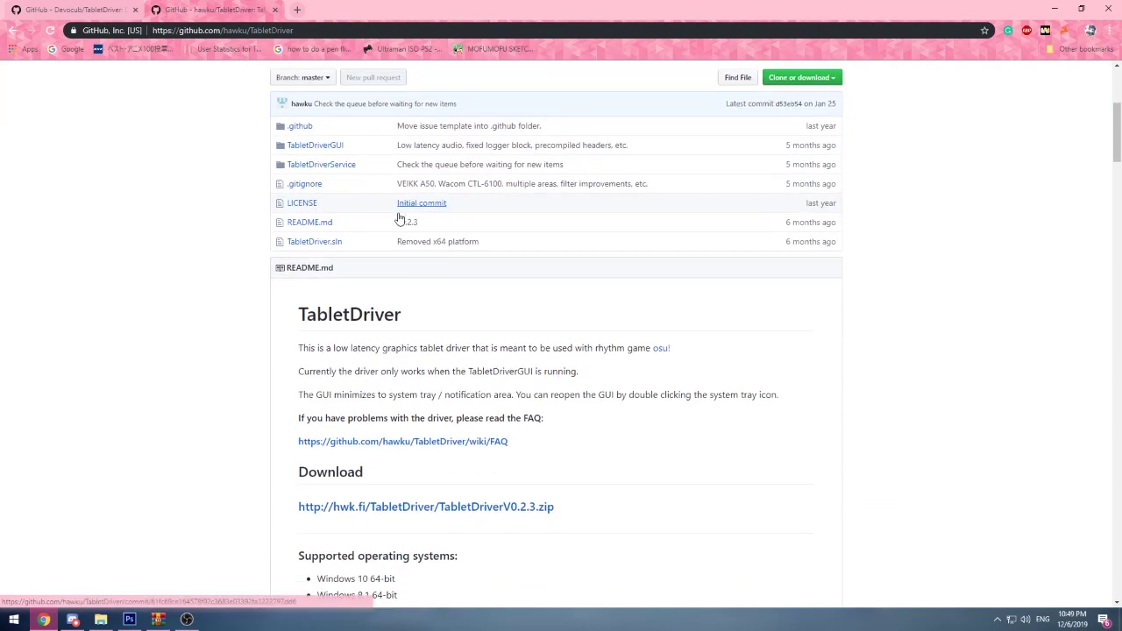
pyautogui.scroll(-3, 329, 257)
pyautogui.moveTo(330, 267); pyautogui.dragTo(523, 359)
pyautogui.scroll(-3, 329, 258)
pyautogui.click(555, 369)
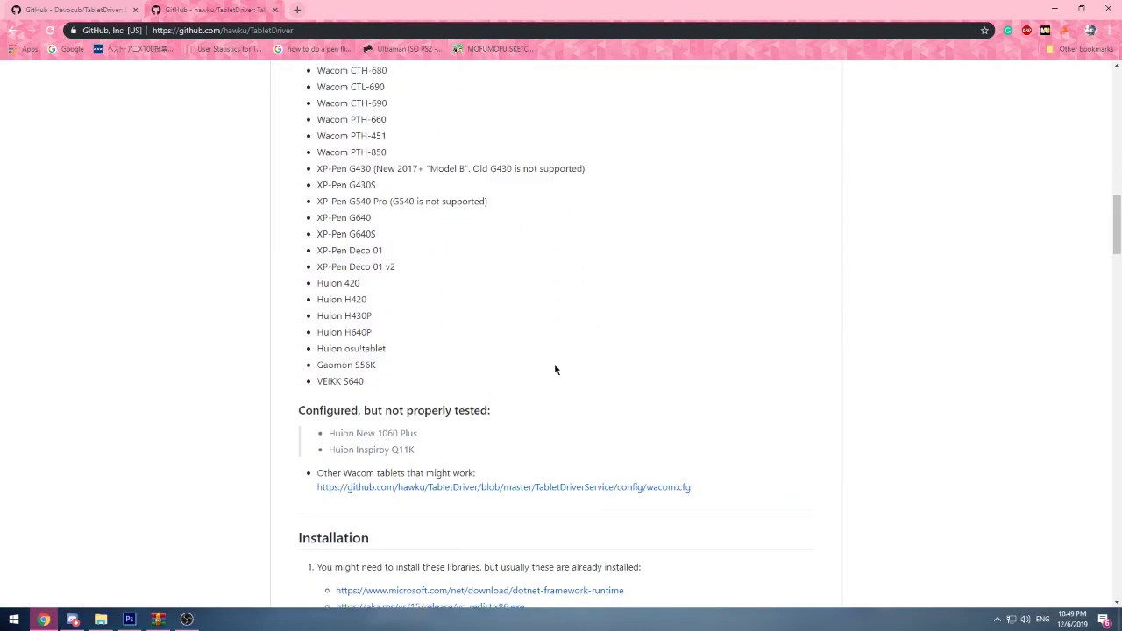
# Examine the supported tablets and operating systems listed in the hawku/TabletDriver README.
pyautogui.tripleClick(390, 303)
pyautogui.click(403, 314)
pyautogui.scroll(2, 405, 308)
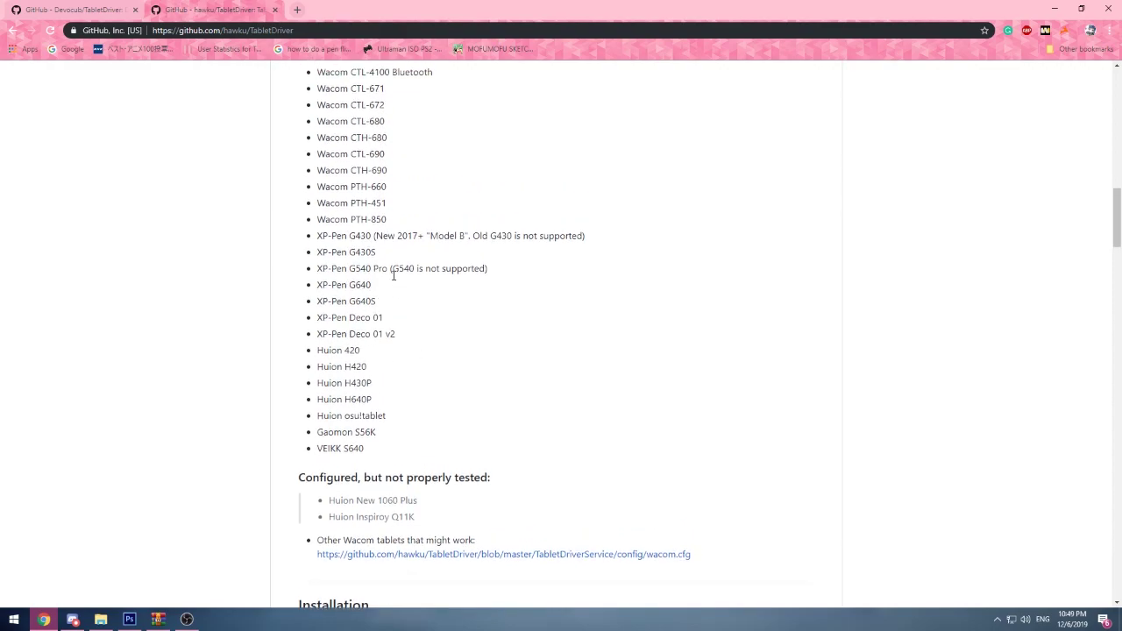
pyautogui.scroll(3, 394, 275)
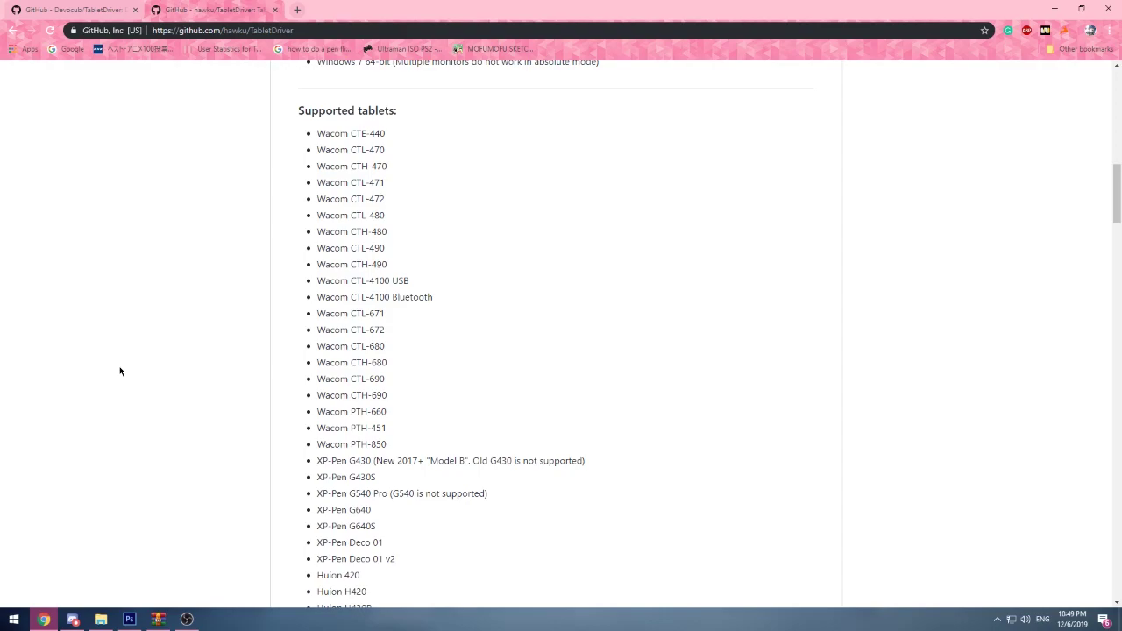
pyautogui.scroll(7, 394, 307)
pyautogui.moveTo(567, 307); pyautogui.dragTo(639, 395)
pyautogui.scroll(-3, 640, 393)
pyautogui.click(591, 368)
pyautogui.scroll(-4, 584, 380)
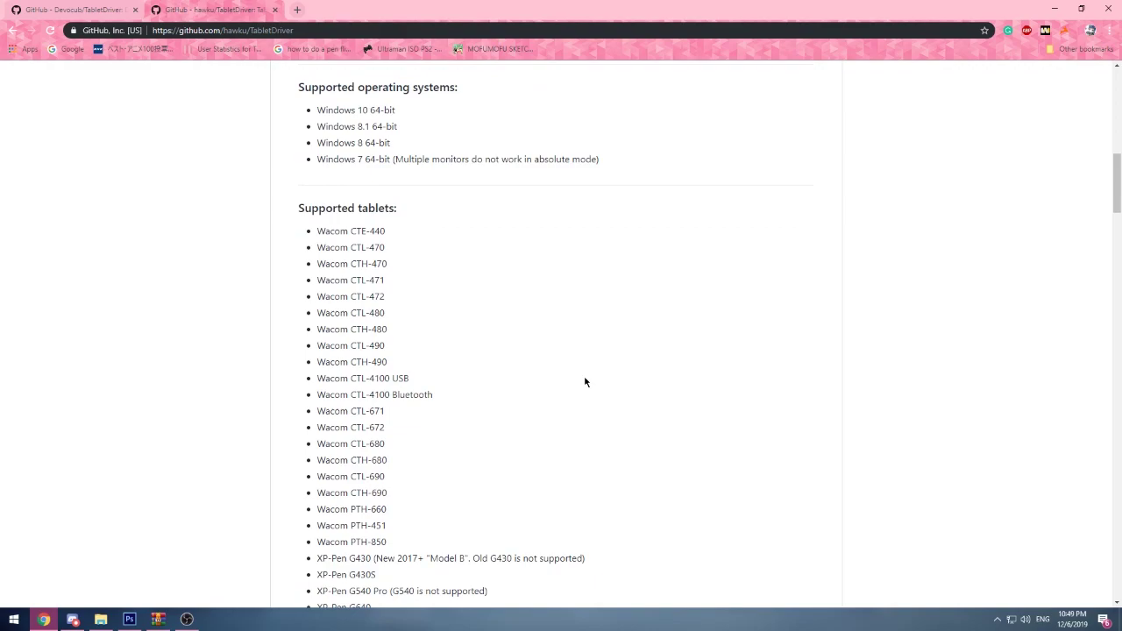
# Highlight the XP-Pen G430 through VEIKK S640 entries and the Wacom entries in hawku's supported tablets list.
pyautogui.moveTo(364, 561); pyautogui.dragTo(321, 354)
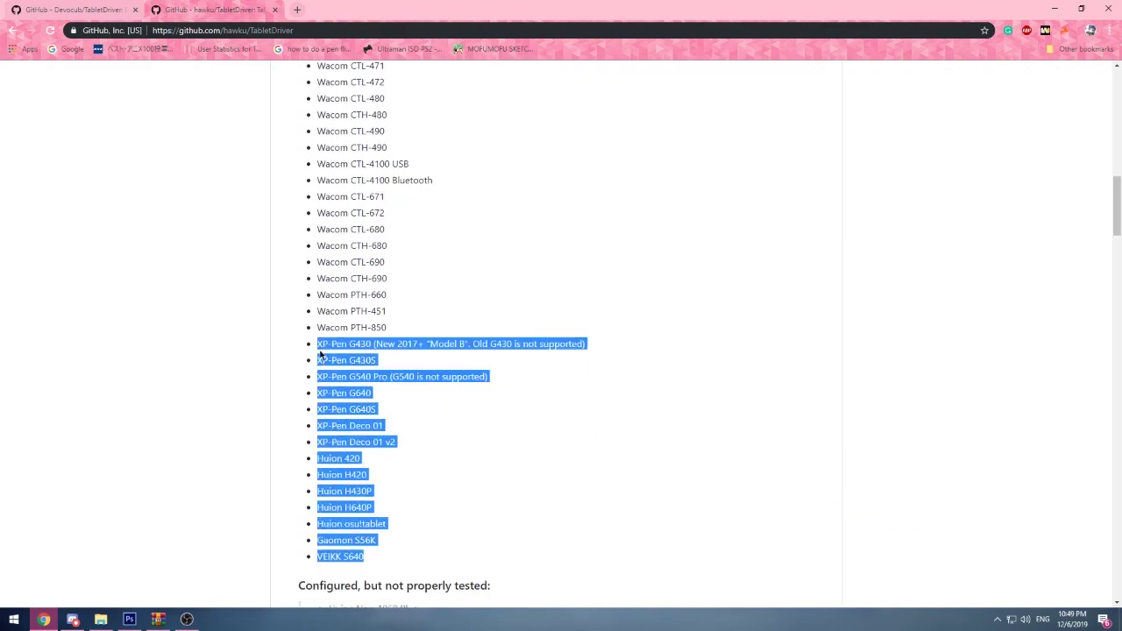
pyautogui.scroll(1, 317, 349)
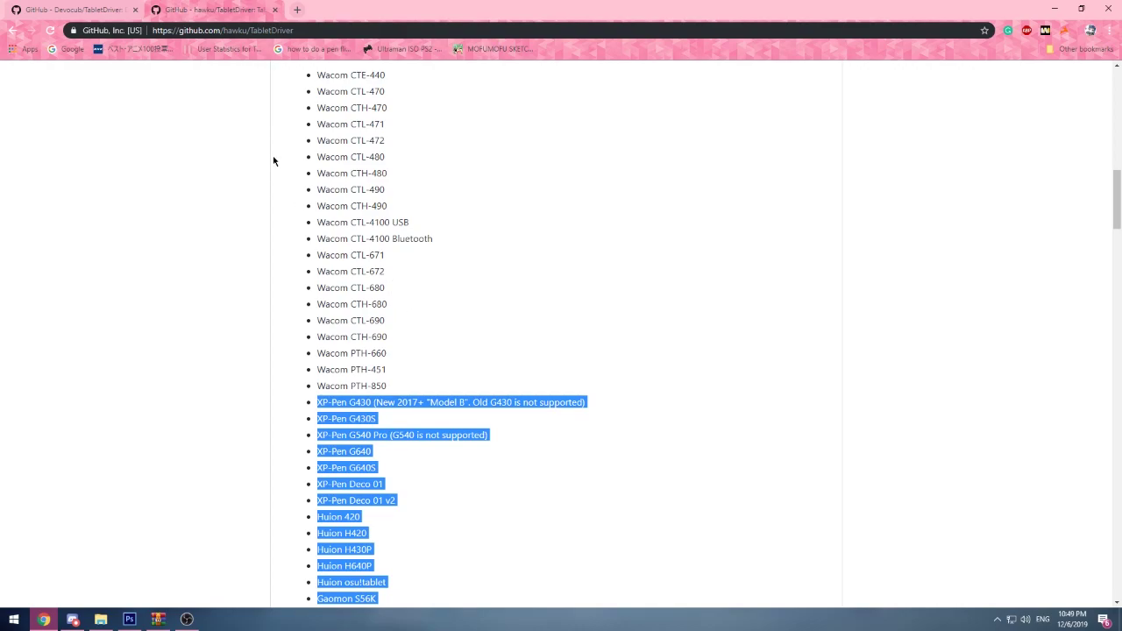
pyautogui.moveTo(394, 393); pyautogui.dragTo(320, 194)
pyautogui.scroll(2, 308, 192)
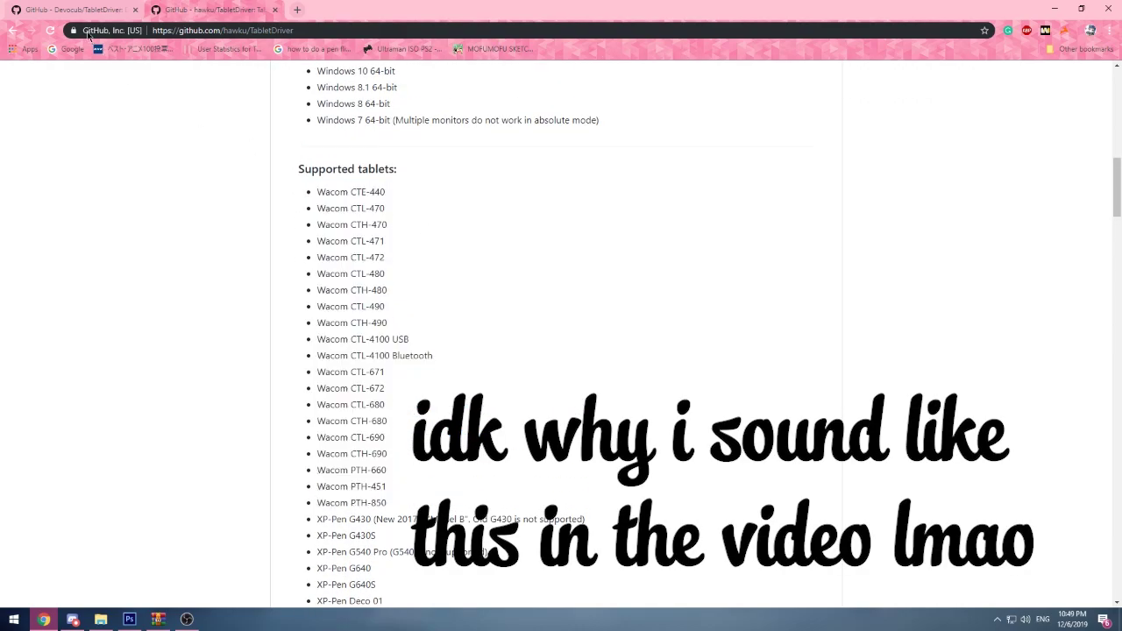
# Return to the Devocub/TabletDriver page and browse past the presets, antichatter and prediction sections to the supported tablets.
pyautogui.hotkey('ctrl', 'shift', 'Tab')
pyautogui.scroll(-7, 270, 294)
pyautogui.scroll(-20, 270, 295)
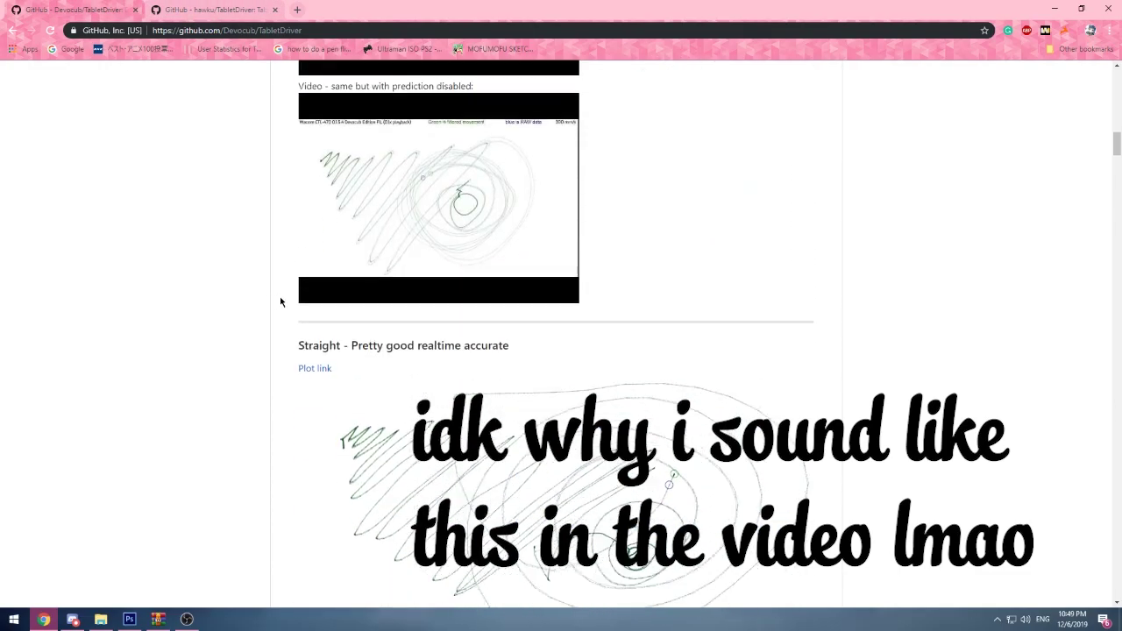
pyautogui.scroll(-15, 318, 354)
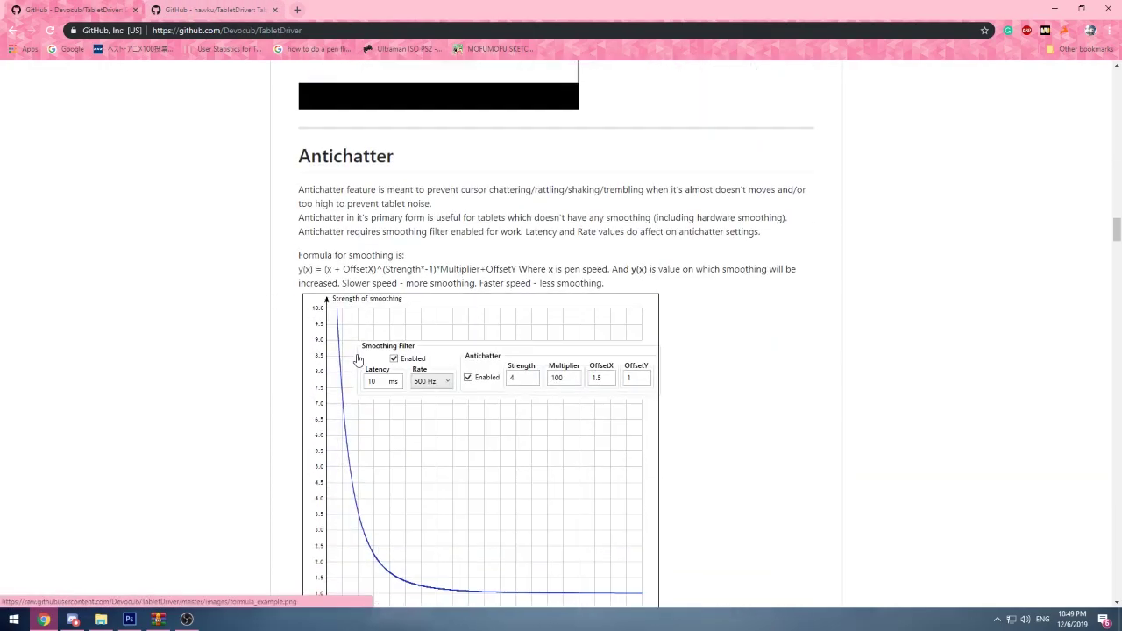
pyautogui.scroll(-15, 424, 330)
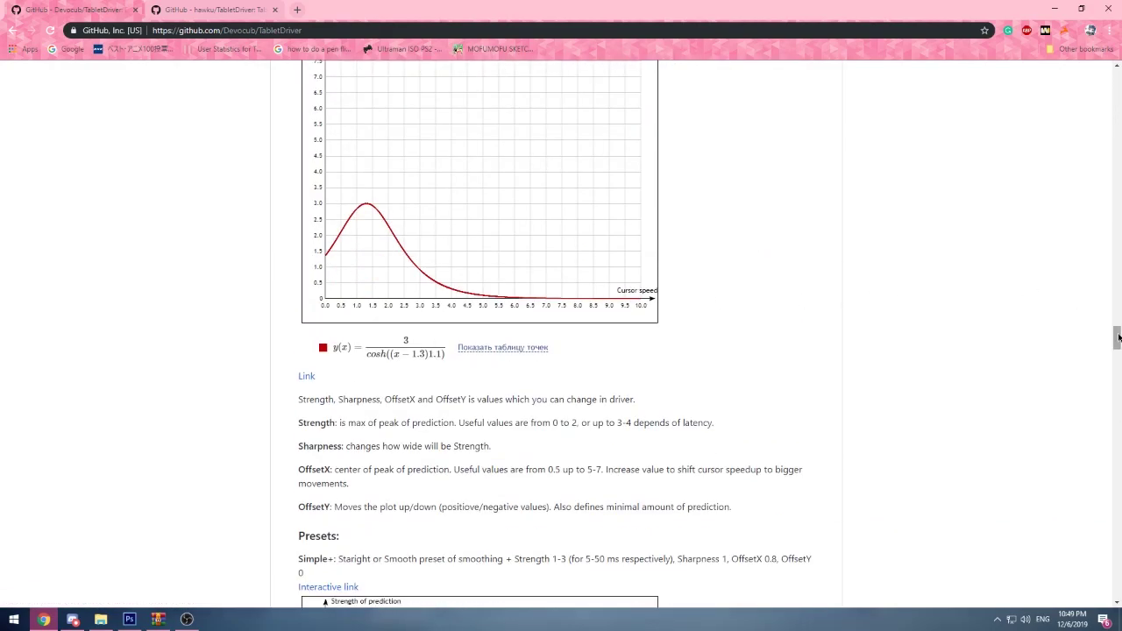
pyautogui.moveTo(1118, 338); pyautogui.dragTo(1115, 481)
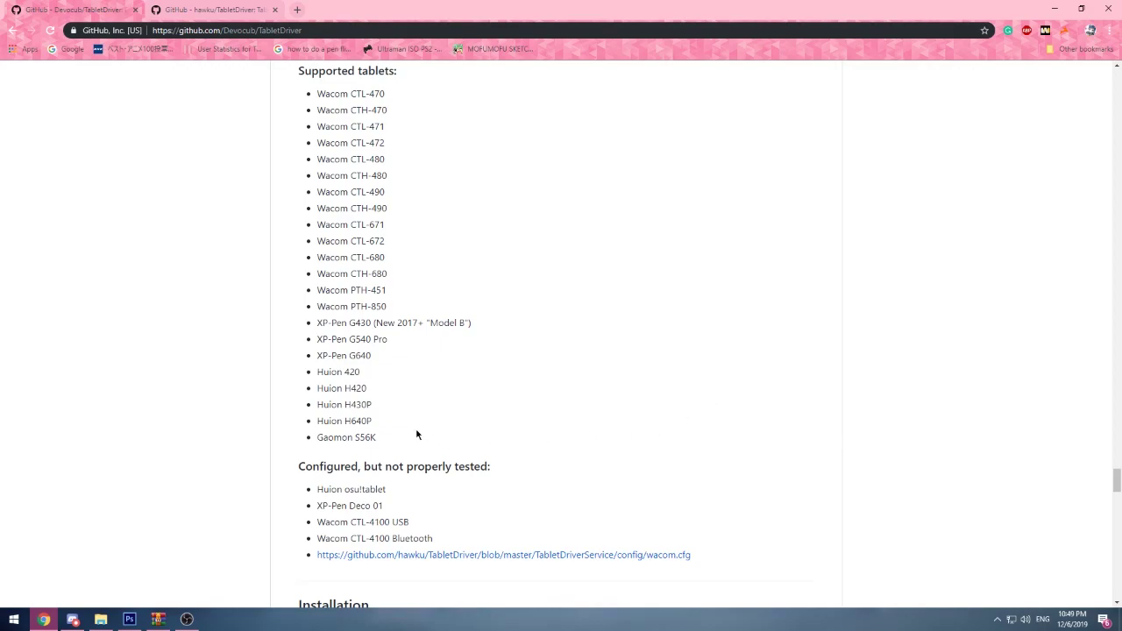
# Highlight the XP-Pen G430 through Gaomon S56K entries in Devocub's supported tablets list and clear the selection.
pyautogui.moveTo(416, 434); pyautogui.dragTo(321, 322)
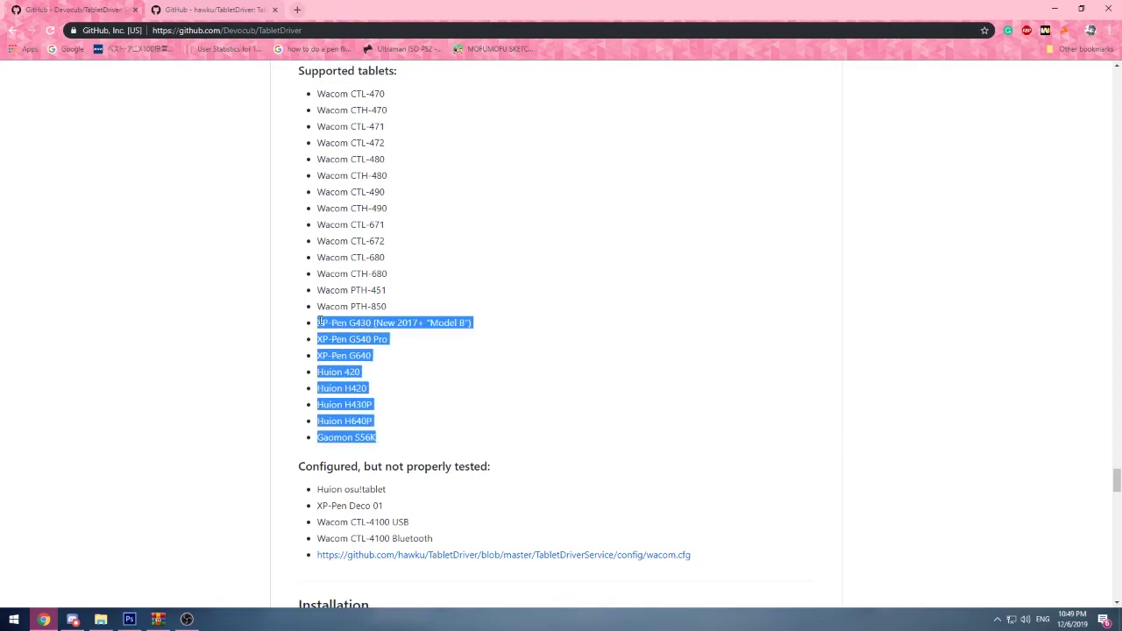
pyautogui.click(440, 356)
pyautogui.scroll(1, 454, 348)
pyautogui.scroll(-1, 456, 348)
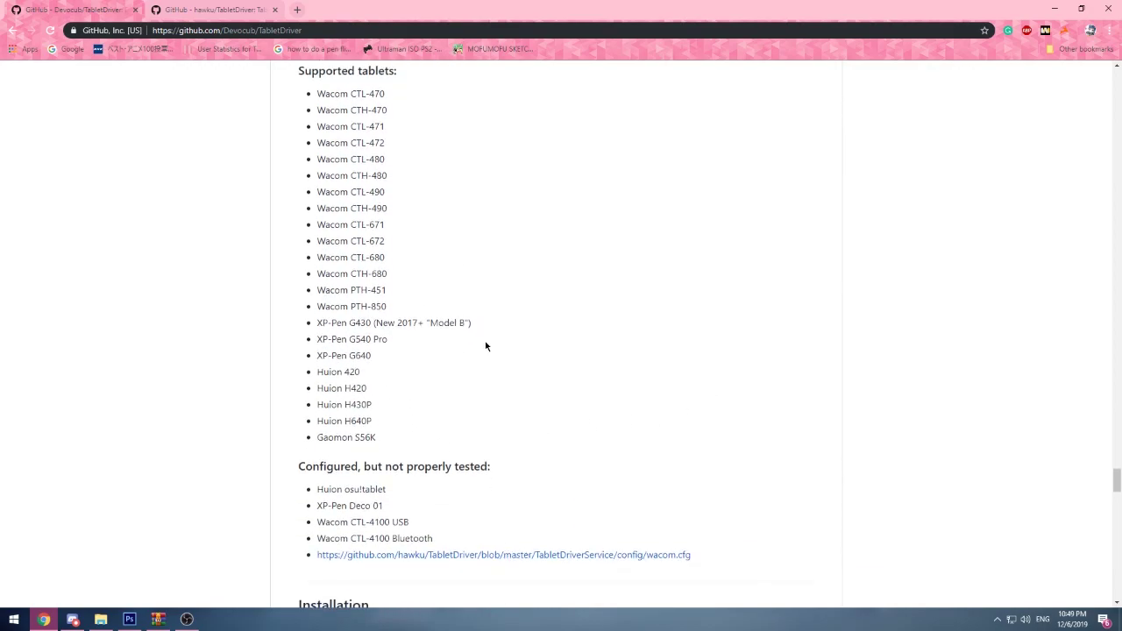
# Examine the "Configured, but not properly tested" tablets and the installation instructions in the Devocub README.
pyautogui.moveTo(398, 466); pyautogui.dragTo(512, 447)
pyautogui.click(527, 438)
pyautogui.moveTo(392, 465); pyautogui.dragTo(412, 483)
pyautogui.scroll(-1, 412, 482)
pyautogui.click(411, 457)
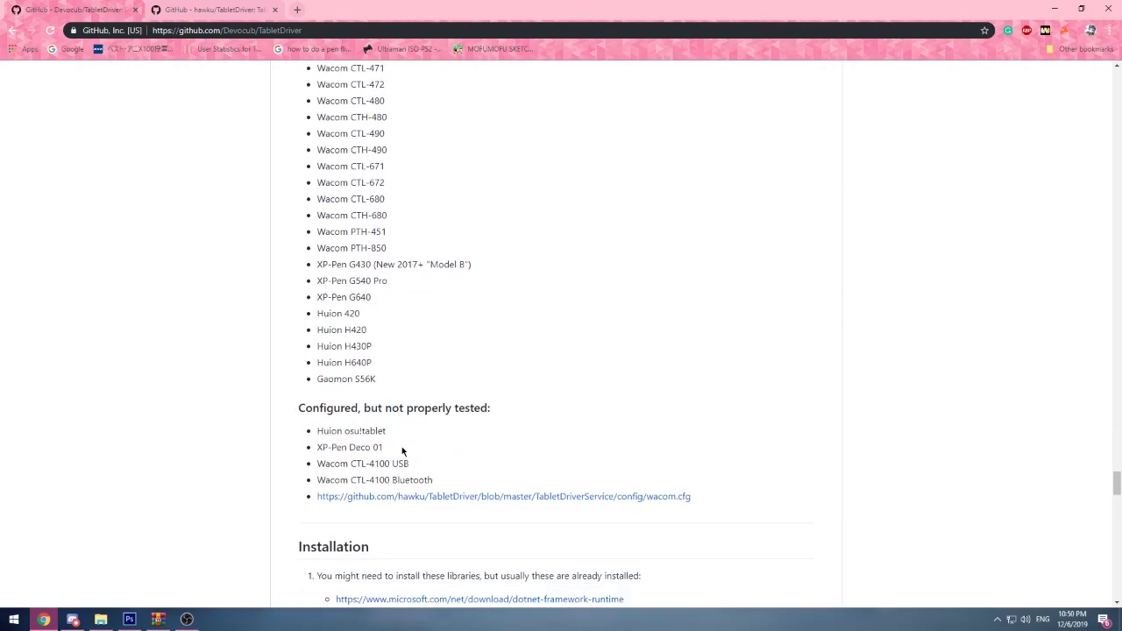
pyautogui.scroll(-3, 431, 452)
pyautogui.scroll(-3, 509, 490)
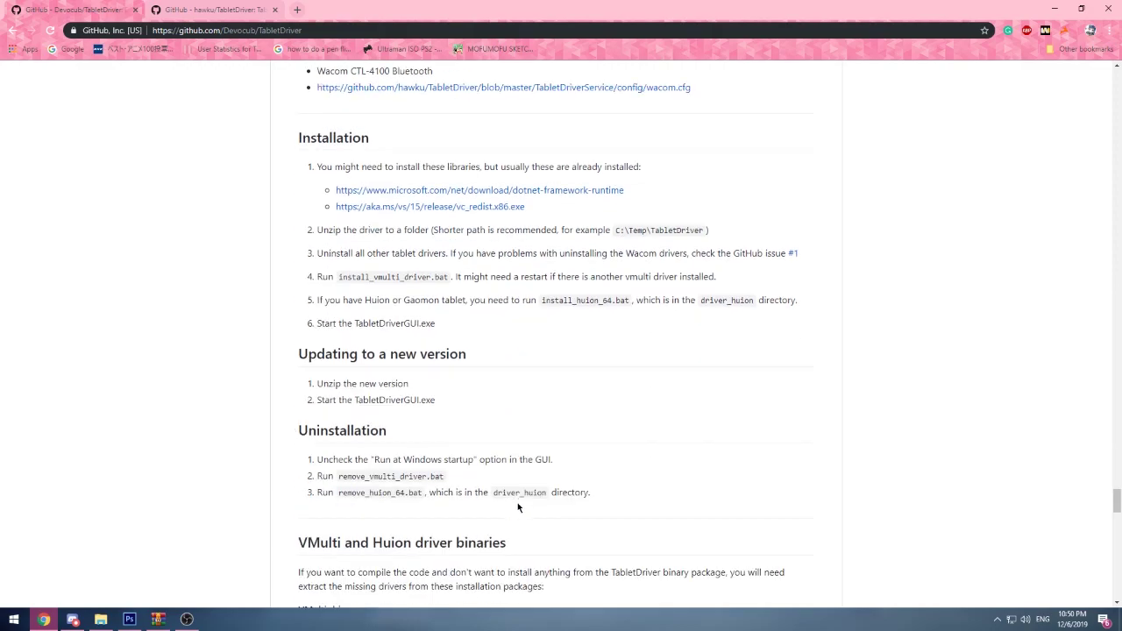
# Compare the supported tablets list in the Devocub README with the one on the hawku/TabletDriver page.
pyautogui.scroll(4, 569, 499)
pyautogui.scroll(4, 450, 445)
pyautogui.scroll(-2, 1022, 356)
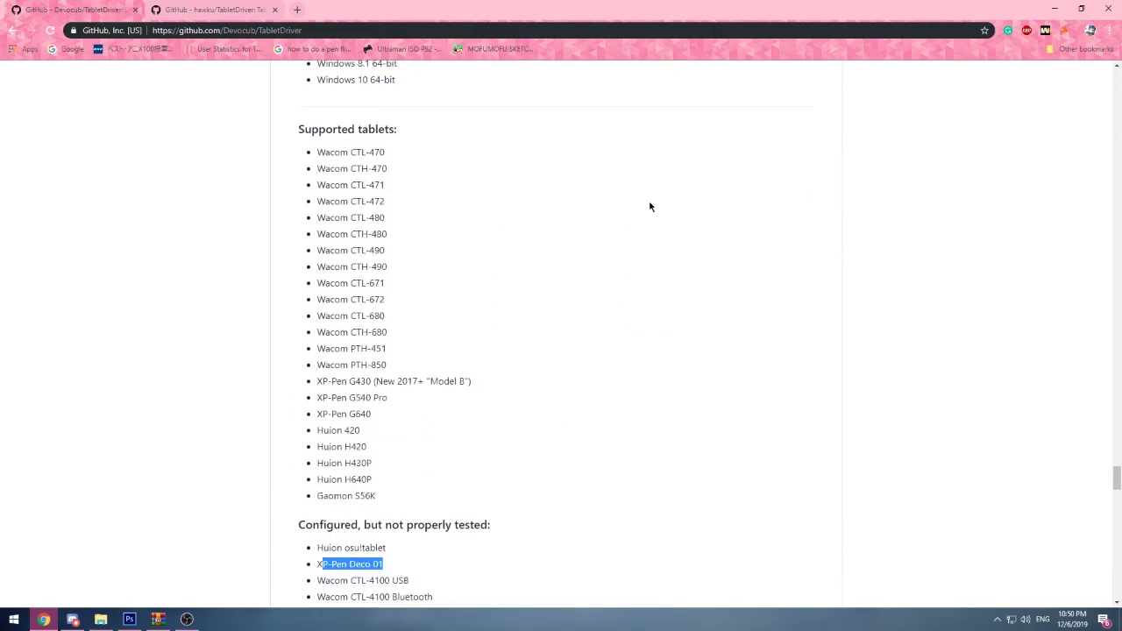
pyautogui.hotkey('ctrl', 'Tab')
pyautogui.scroll(-3, 524, 283)
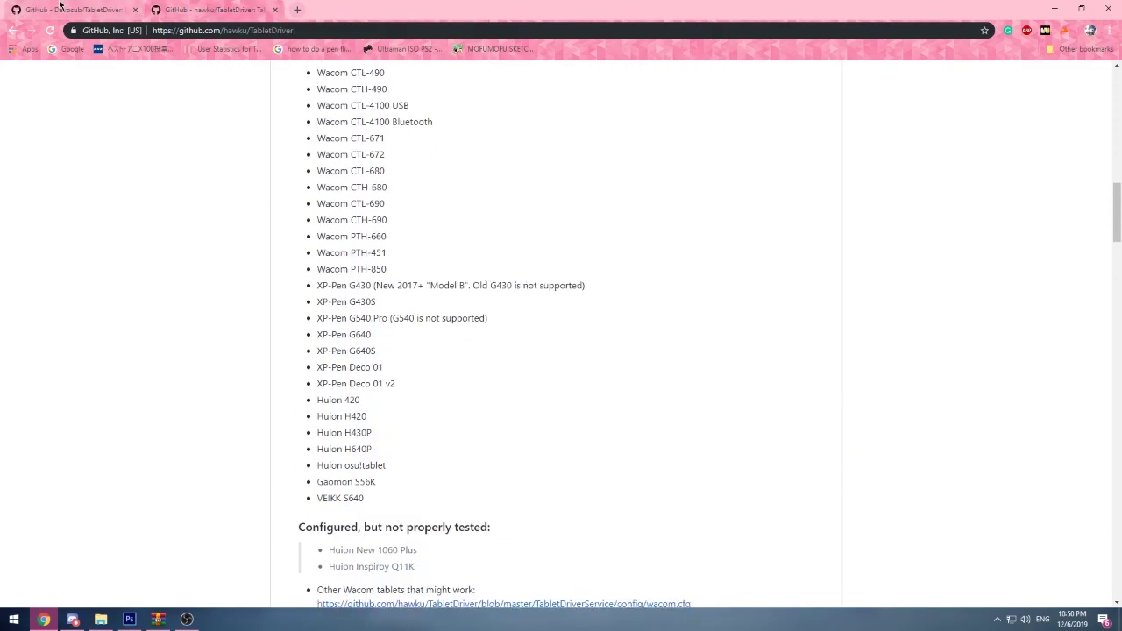
pyautogui.hotkey('ctrl', 'Tab')
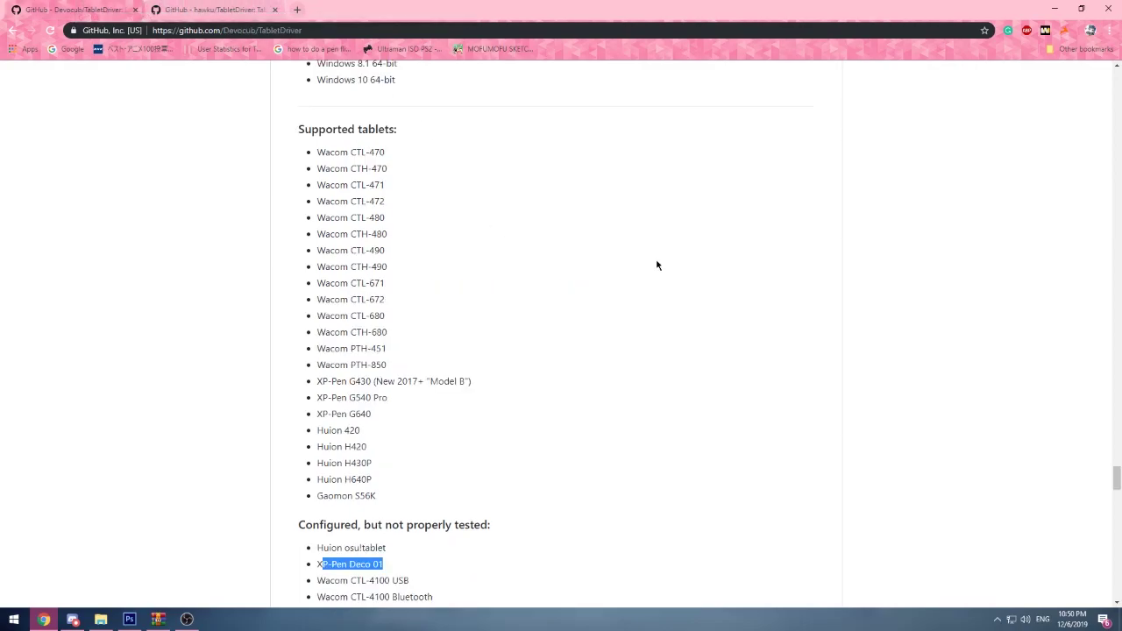
# Open the releases page linked in the Devocub README's Download section and download TabletDriverV0.1.5.5.Devocub.Edition.zip.
pyautogui.scroll(12, 1111, 383)
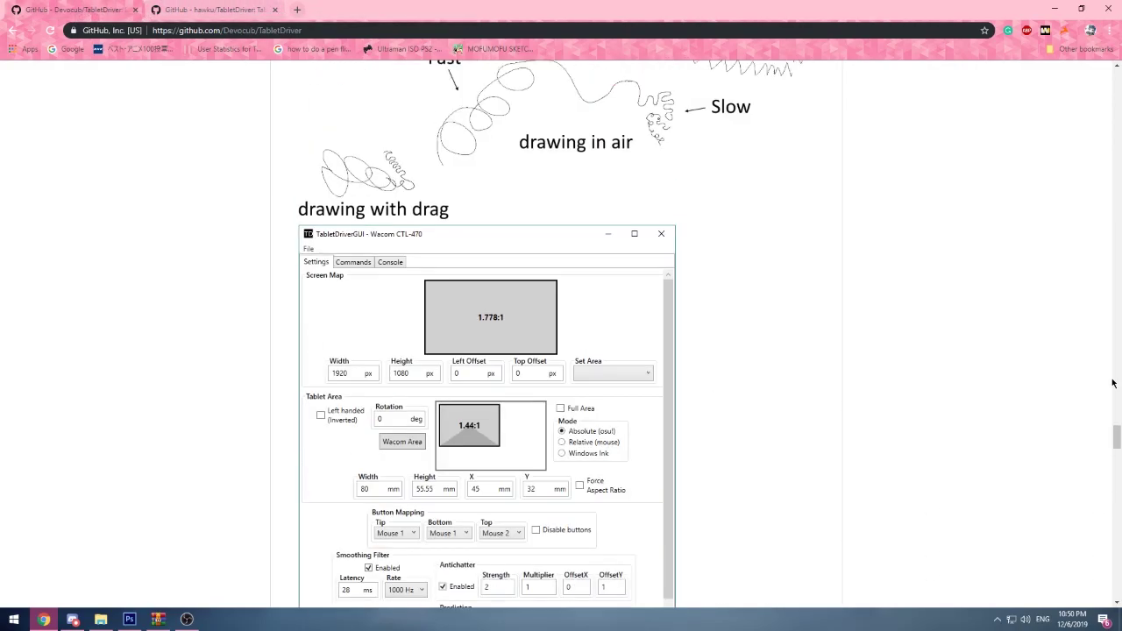
pyautogui.scroll(15, 947, 339)
pyautogui.scroll(15, 964, 348)
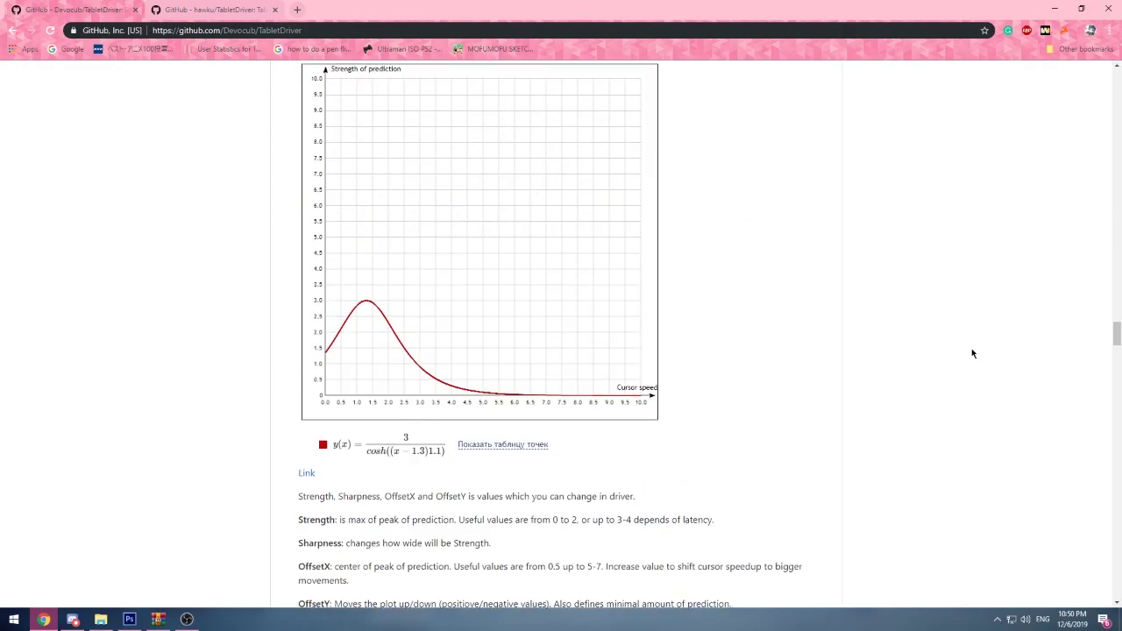
pyautogui.scroll(15, 1074, 320)
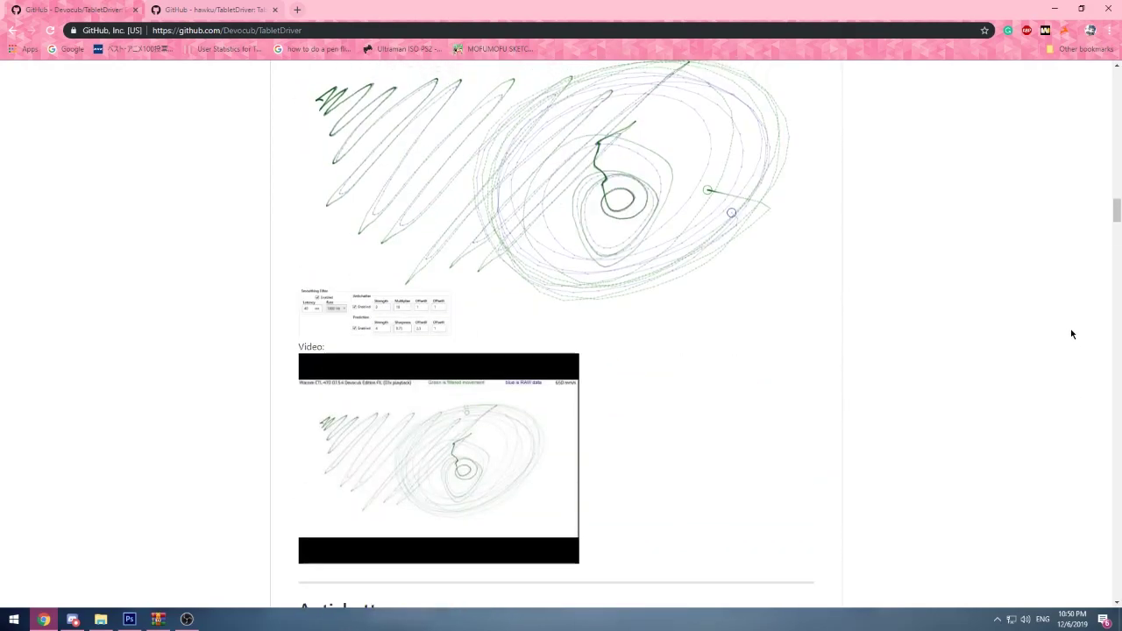
pyautogui.scroll(15, 995, 338)
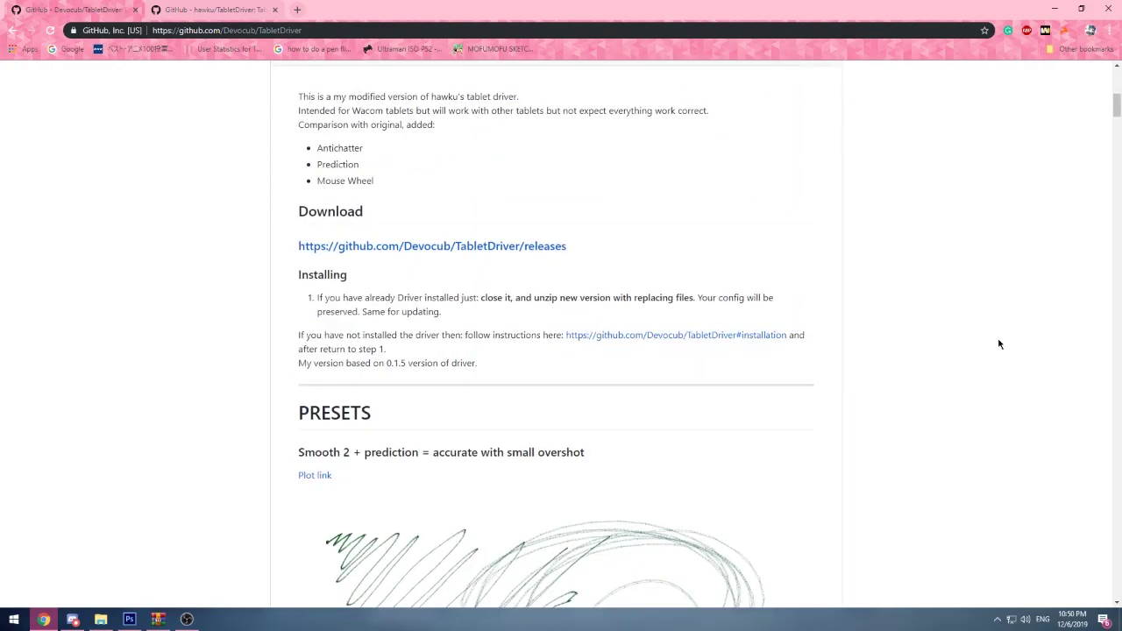
pyautogui.scroll(-2, 982, 333)
pyautogui.click(471, 426)
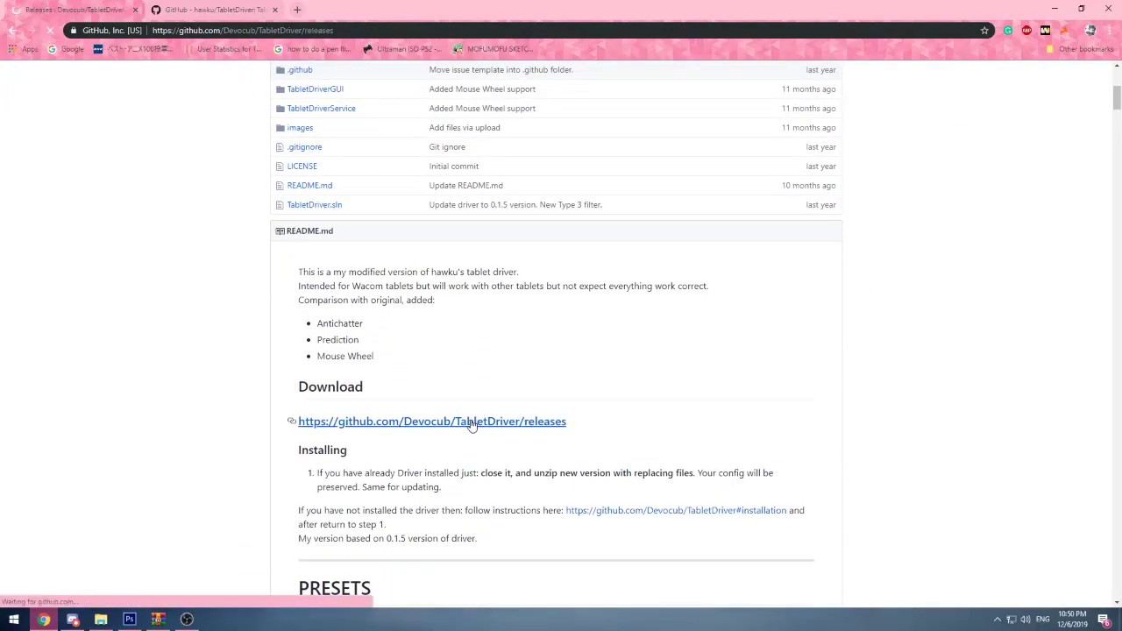
pyautogui.scroll(-3, 465, 386)
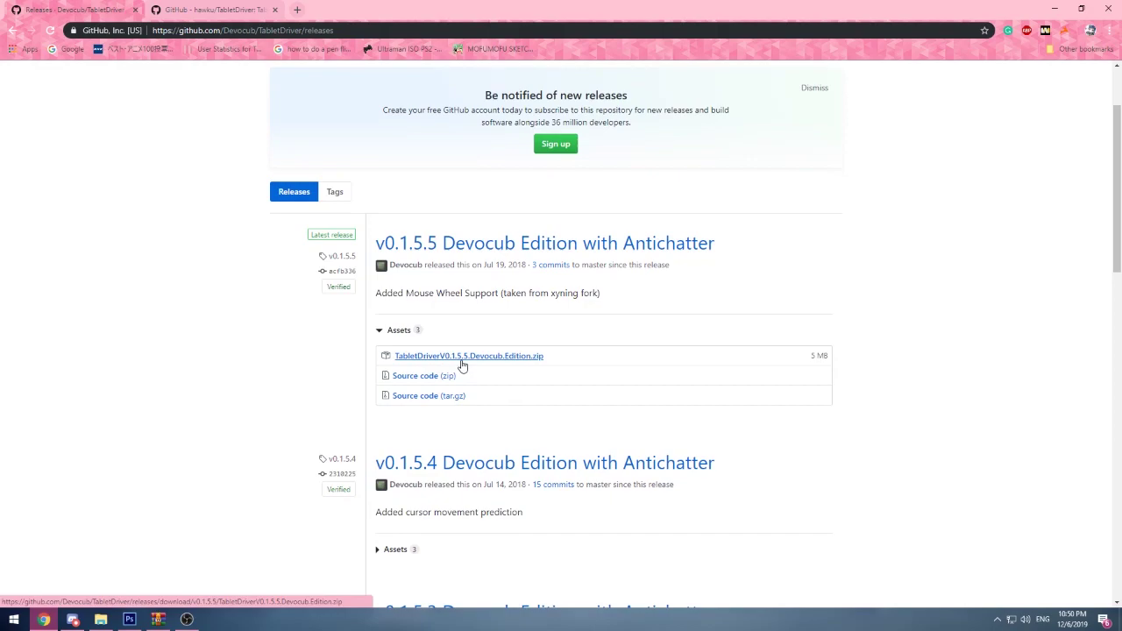
pyautogui.click(461, 362)
pyautogui.click(100, 617)
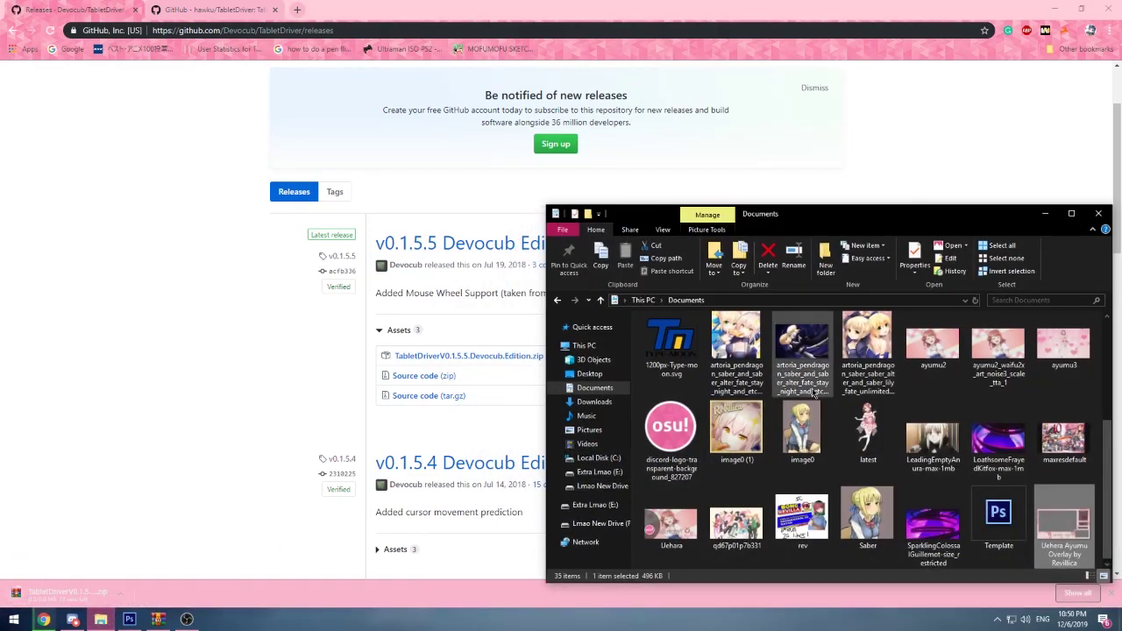
pyautogui.hotkey('alt', 'Left')
pyautogui.hotkey('alt', 'Right')
pyautogui.click(1099, 214)
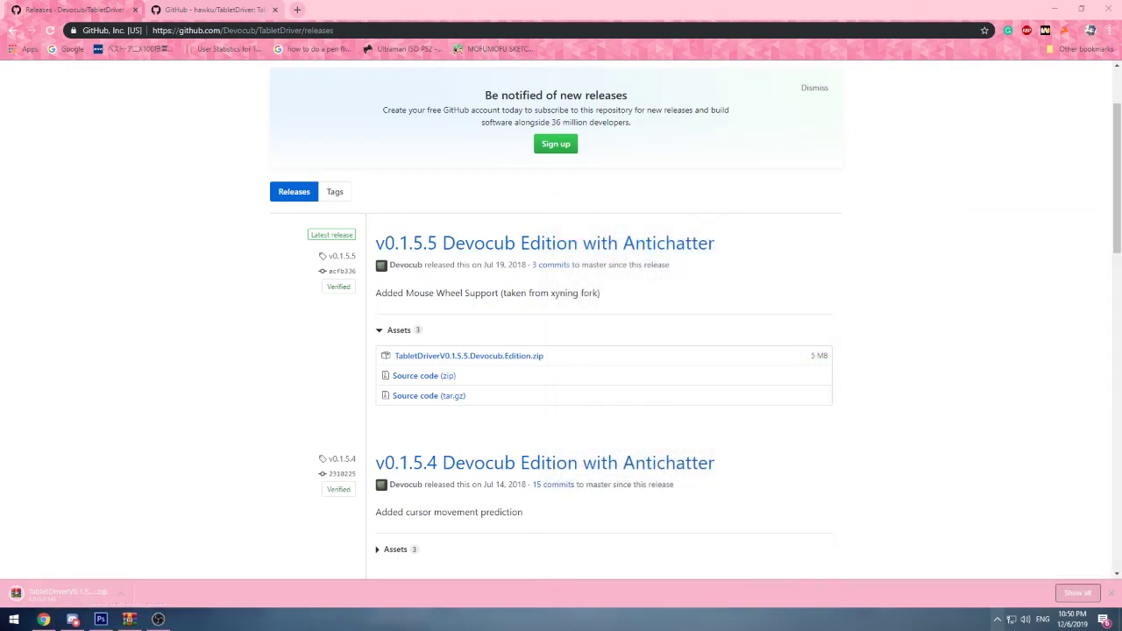
pyautogui.click(997, 620)
pyautogui.click(999, 621)
# Switch to WinRAR, go up to the Downloads folder and put the TabletDriver V0.1.5.5 Devocub Edition archive on the desktop.
pyautogui.click(129, 618)
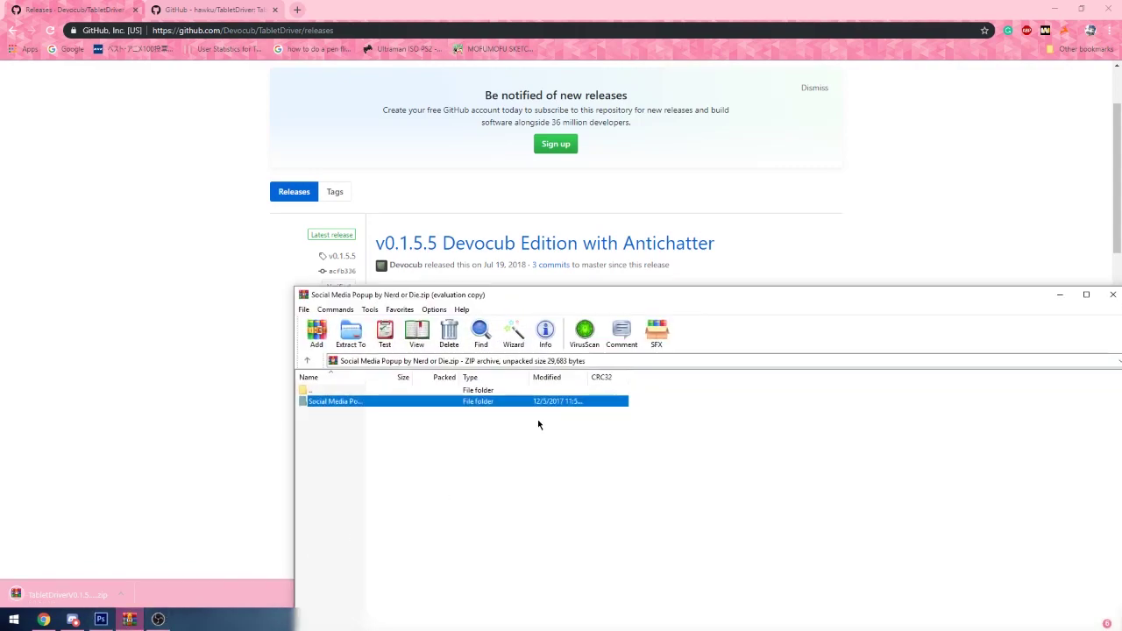
pyautogui.doubleClick(513, 392)
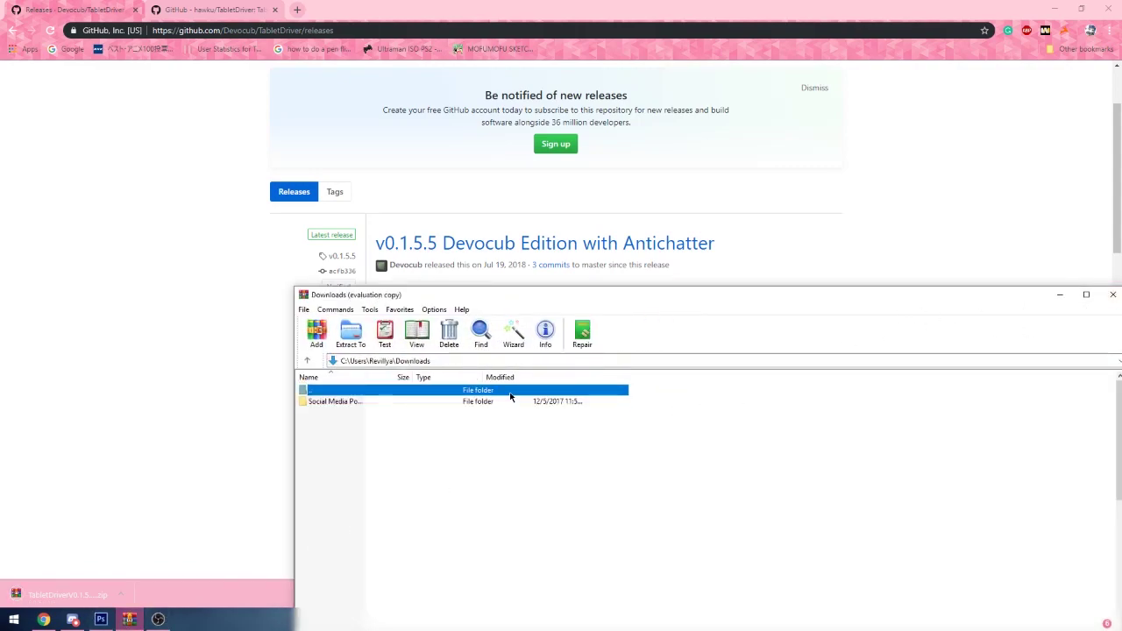
pyautogui.moveTo(443, 295); pyautogui.dragTo(361, 125)
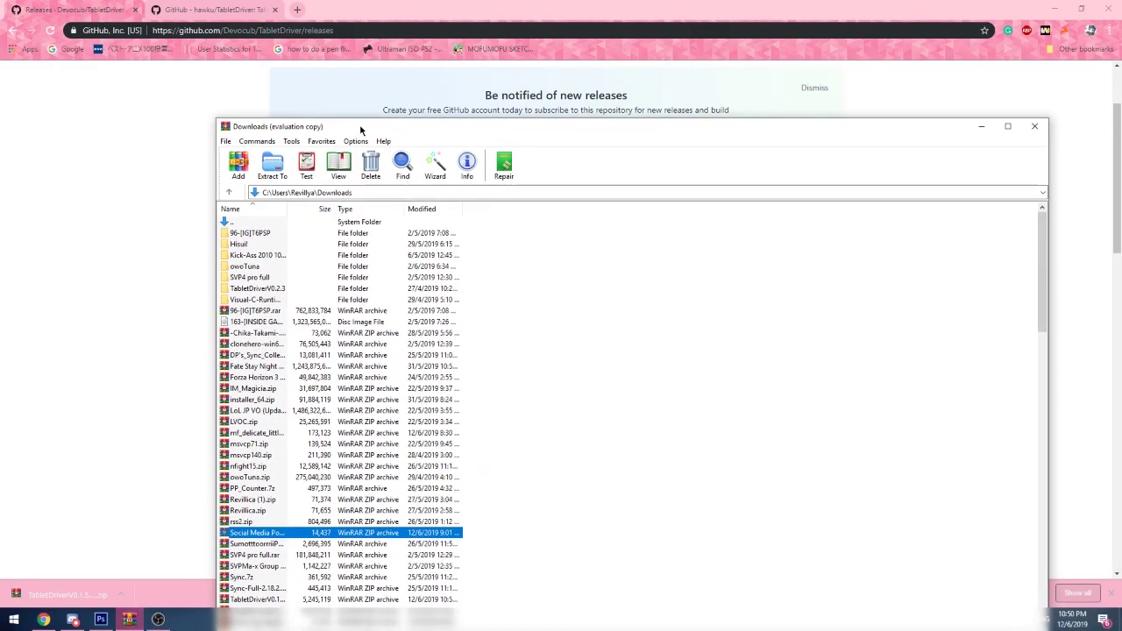
pyautogui.scroll(-3, 403, 400)
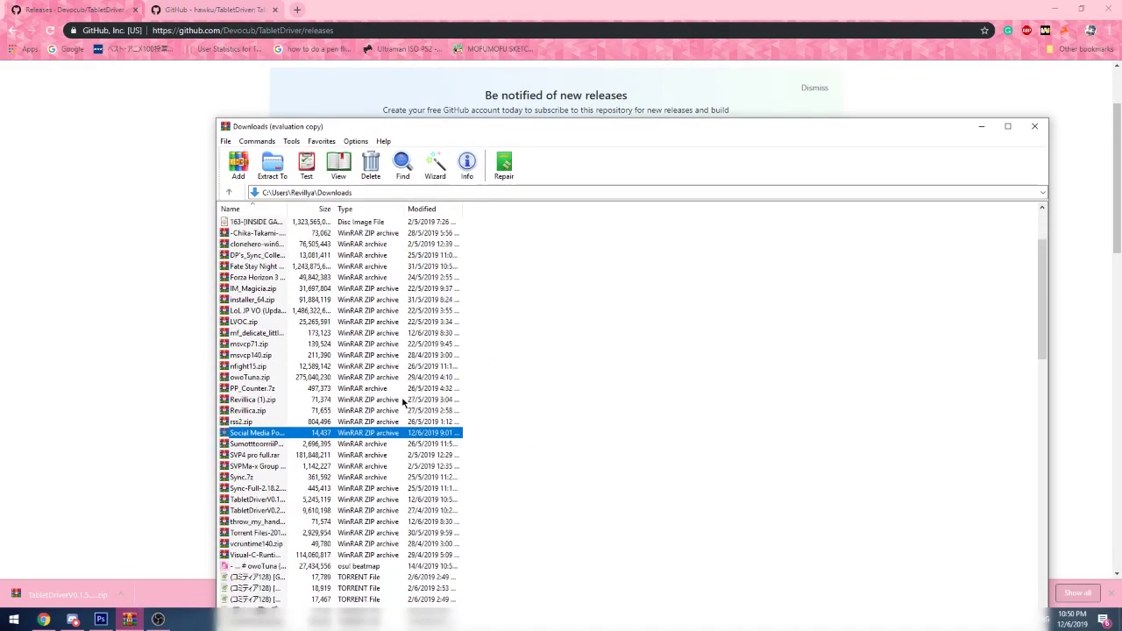
pyautogui.click(286, 500)
pyautogui.click(1119, 624)
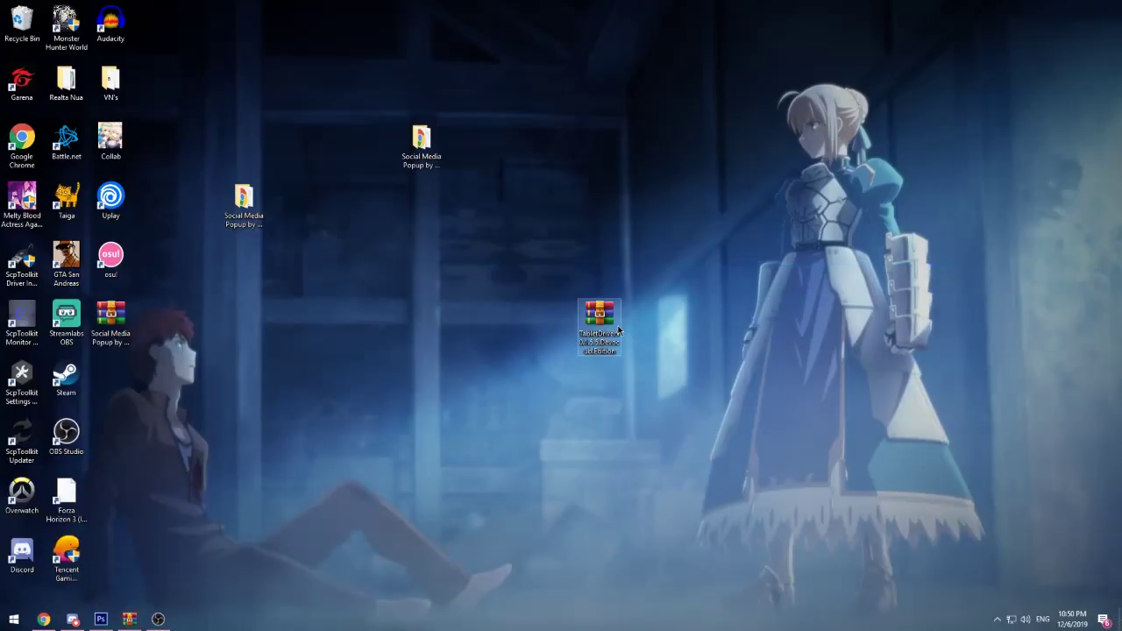
# Extract the archive into its own TabletDriverV0.1.5.5.Devocub.Edition folder, move that folder to a free desktop area and open it.
pyautogui.rightClick(615, 327)
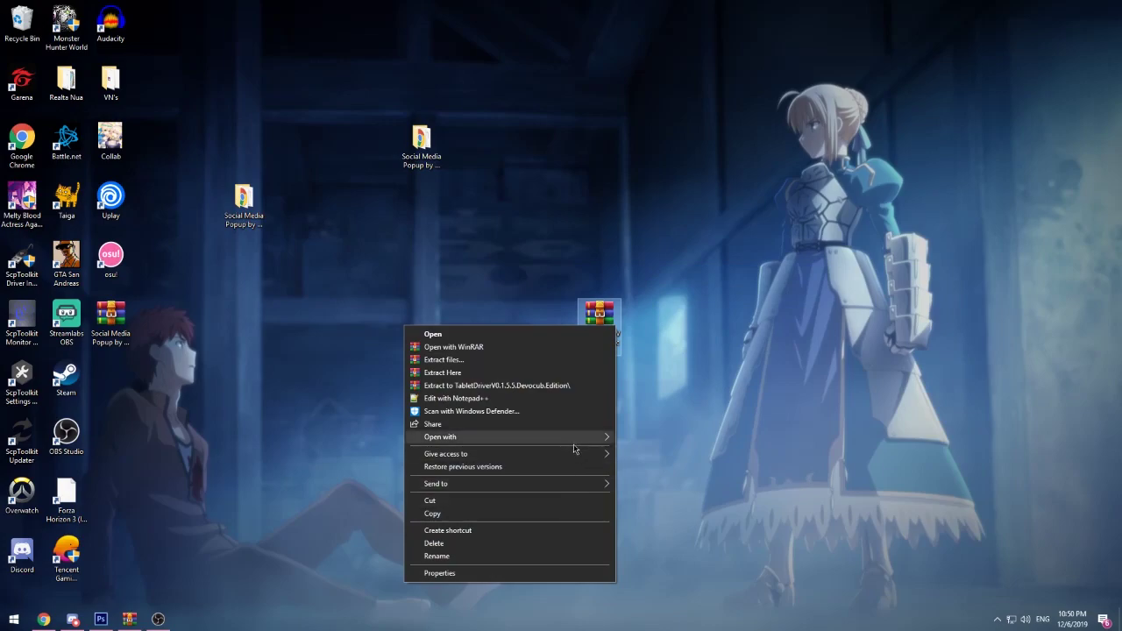
pyautogui.click(565, 385)
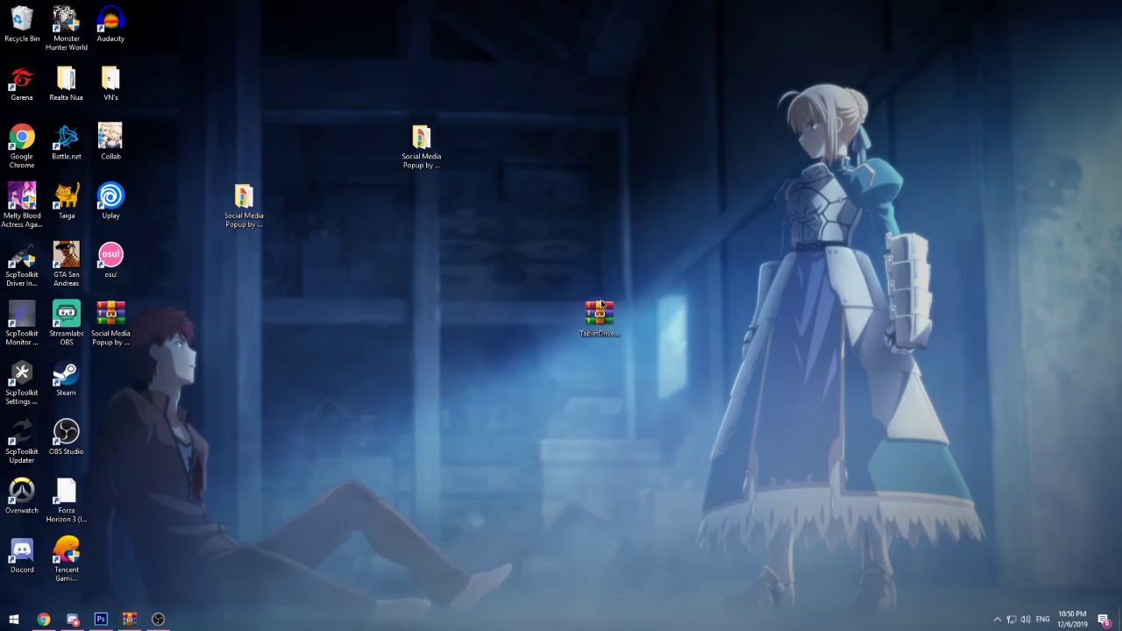
pyautogui.moveTo(114, 375); pyautogui.dragTo(693, 206)
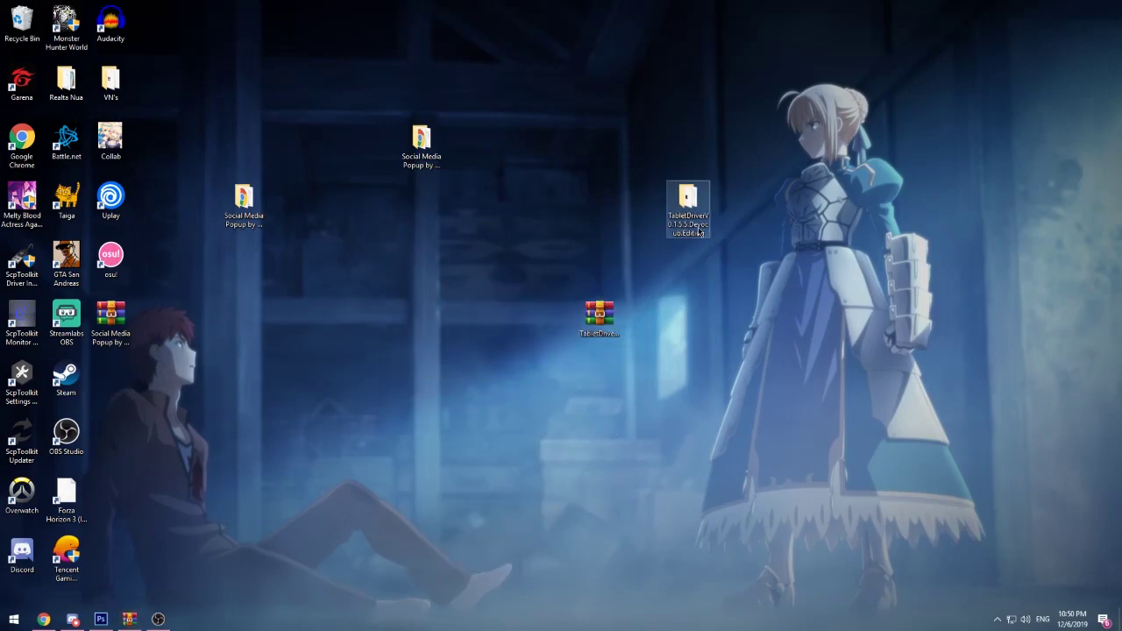
pyautogui.doubleClick(689, 197)
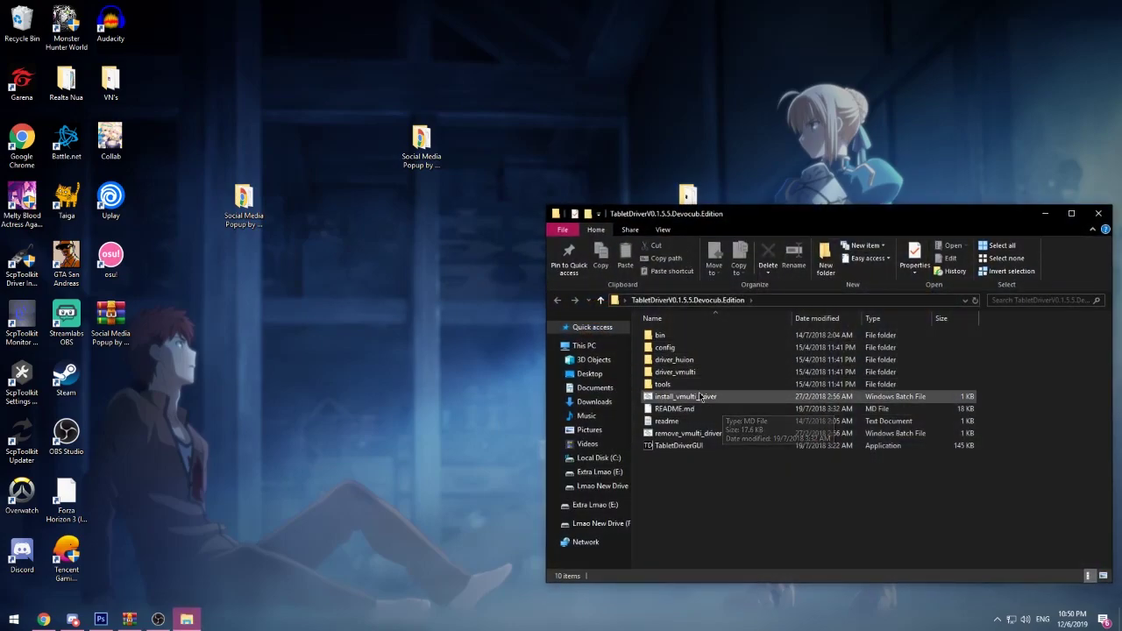
# Run install_vmulti_driver through to completion and launch TabletDriverGUI from the same folder.
pyautogui.click(662, 397)
pyautogui.doubleClick(662, 397)
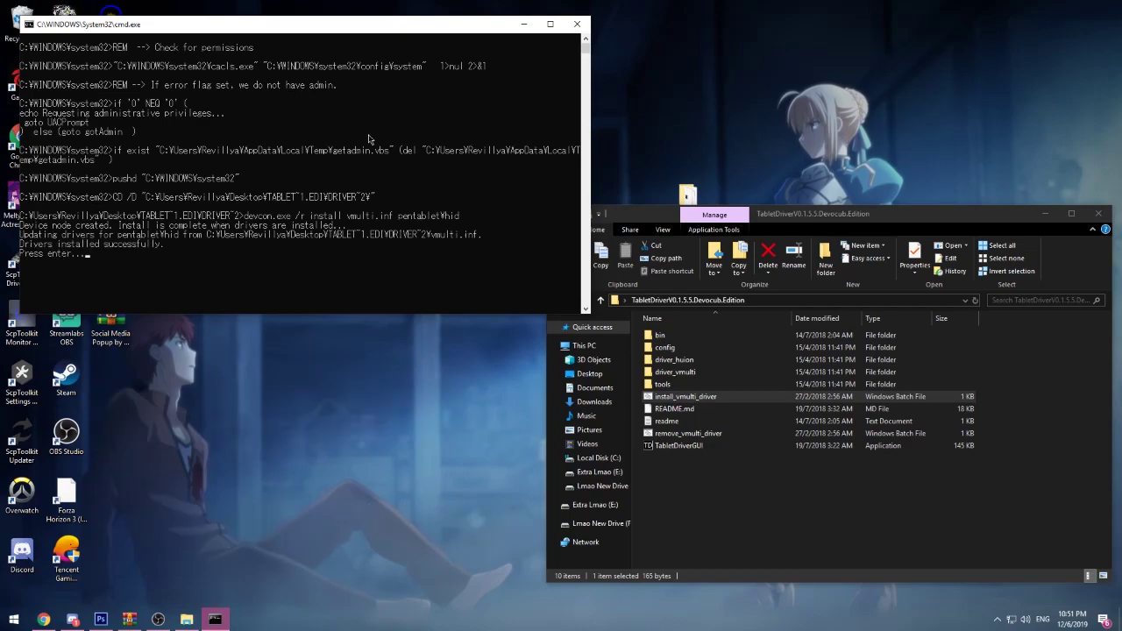
pyautogui.press('Return')
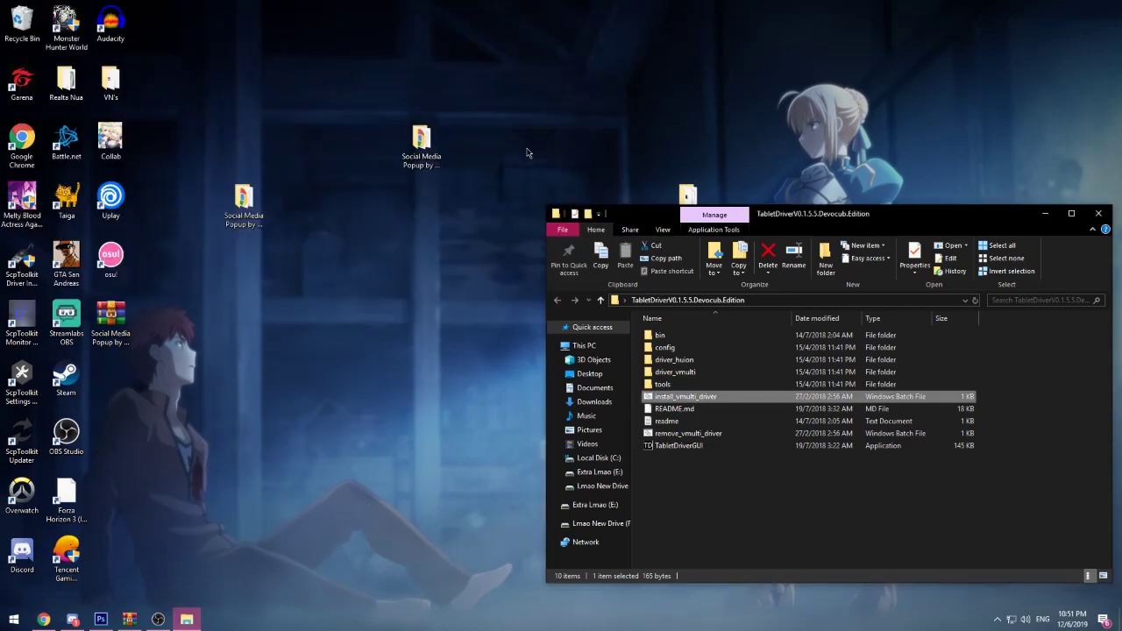
pyautogui.click(701, 446)
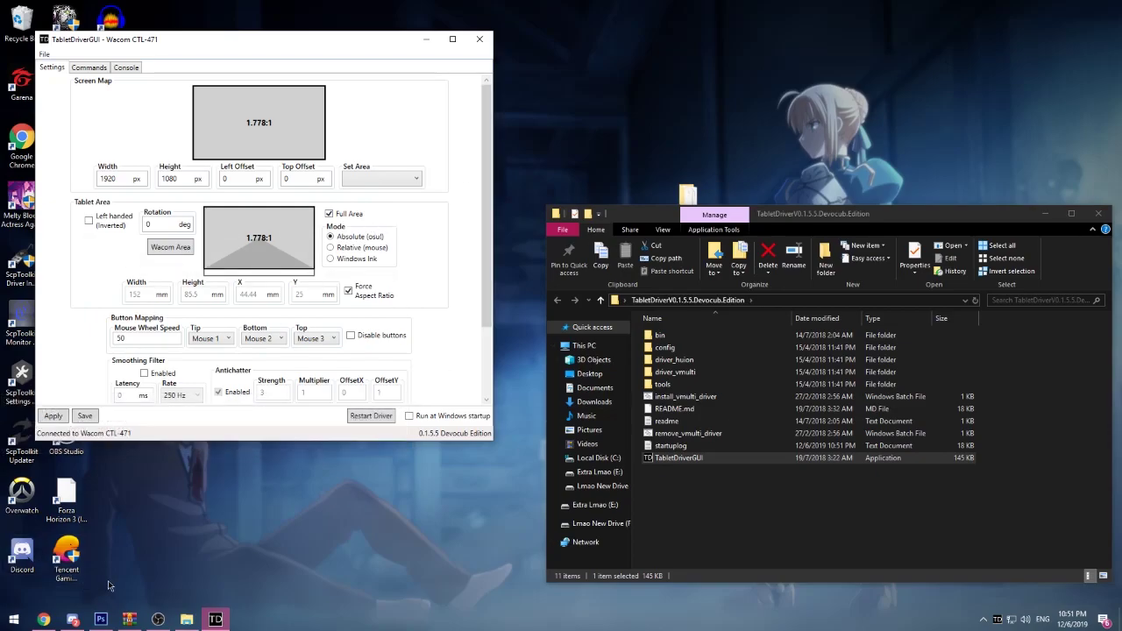
# Switch to the overlay scene in OBS Studio with its Display Capture source shown, and return to TabletDriverGUI.
pyautogui.click(158, 618)
pyautogui.click(149, 518)
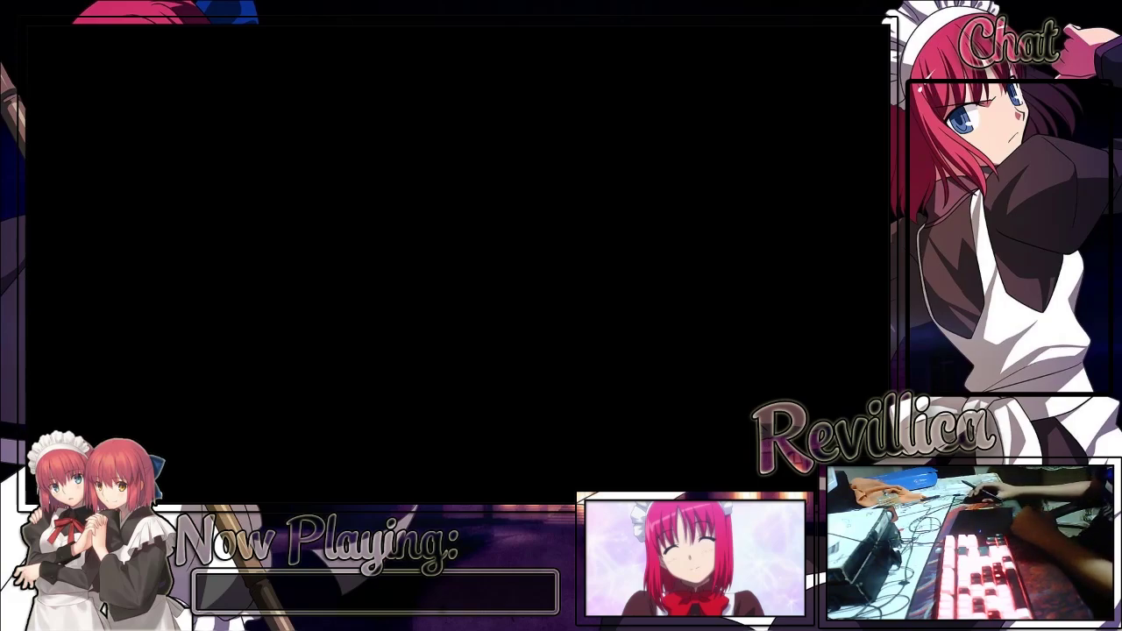
pyautogui.click(333, 458)
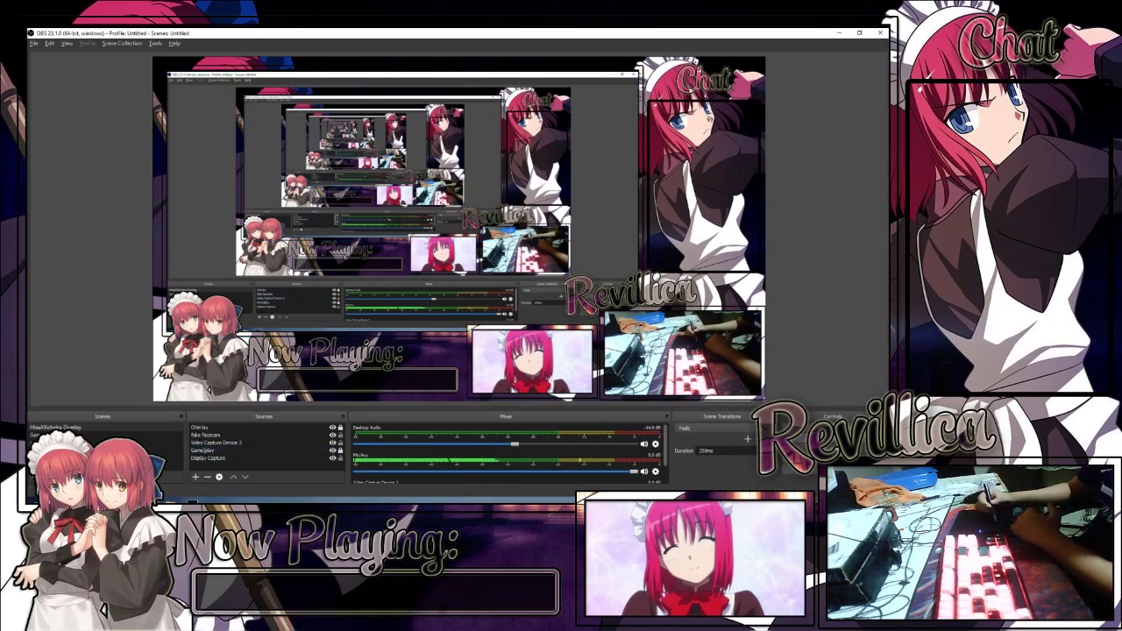
pyautogui.click(192, 501)
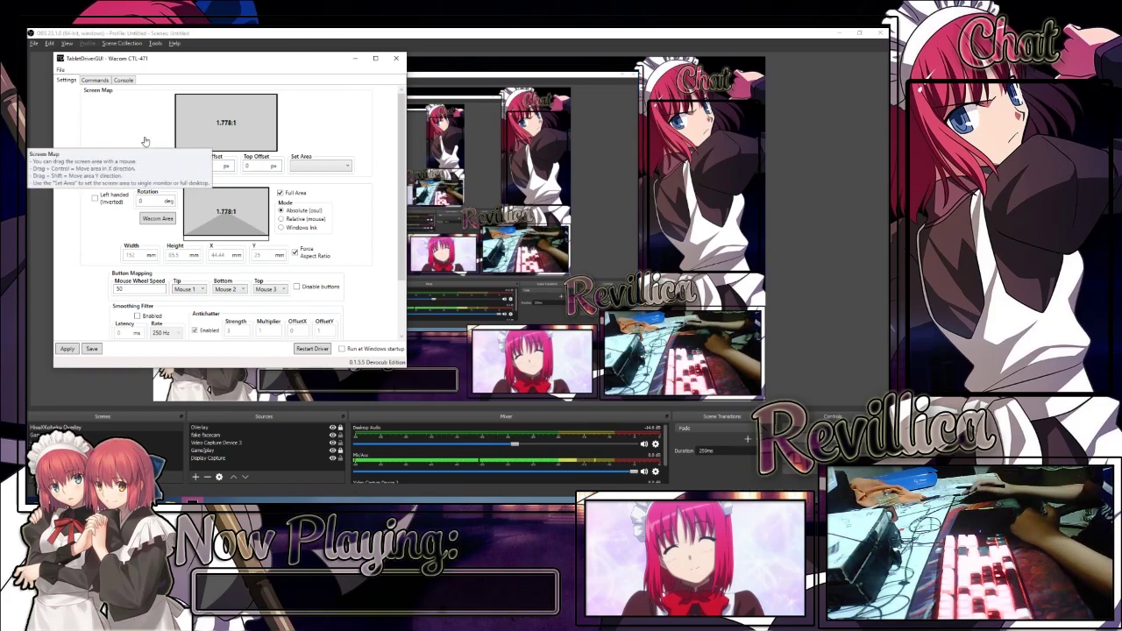
# Import the backed-up XML settings from the TabletDriverV0.1.5 folder on Lmao New Drive (F:).
pyautogui.click(60, 70)
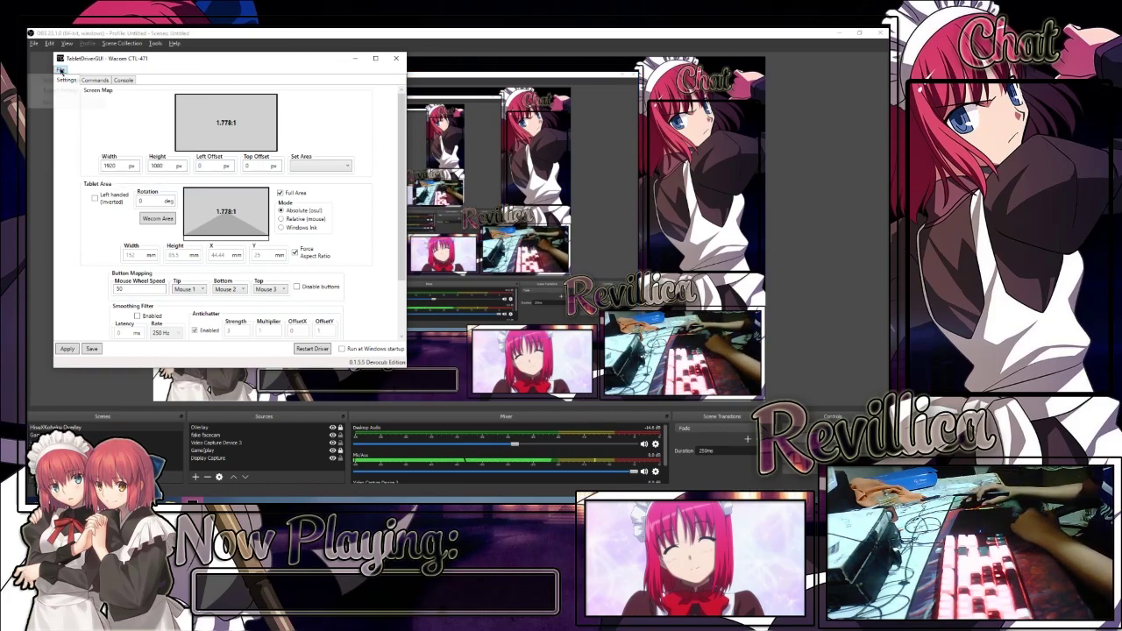
pyautogui.click(67, 82)
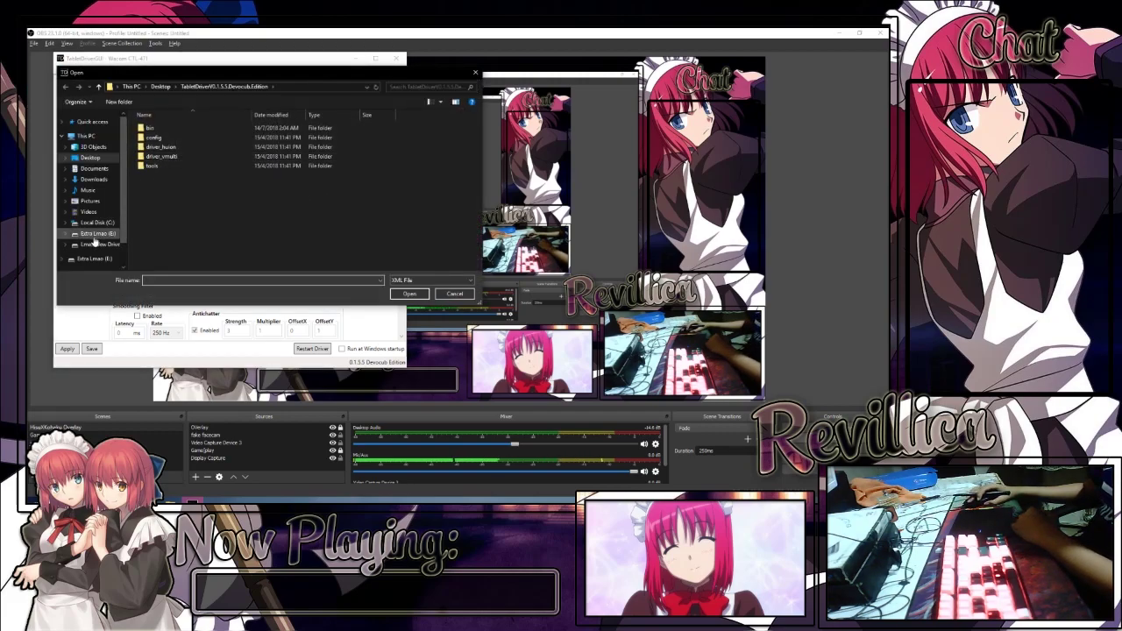
pyautogui.click(98, 244)
pyautogui.doubleClick(164, 147)
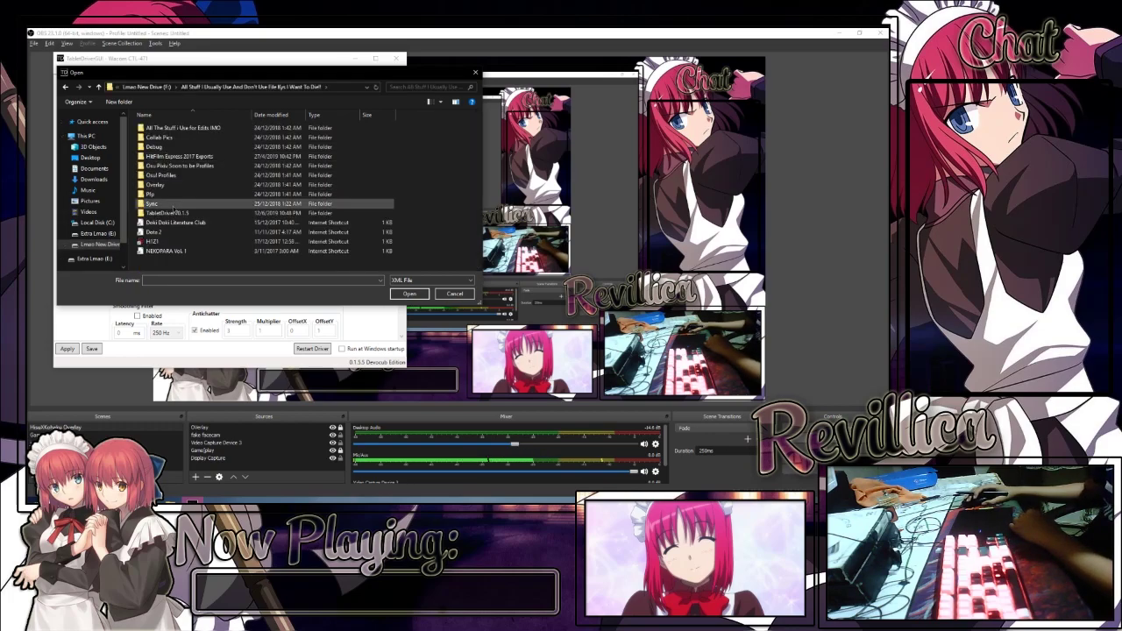
pyautogui.doubleClick(177, 213)
pyautogui.doubleClick(186, 176)
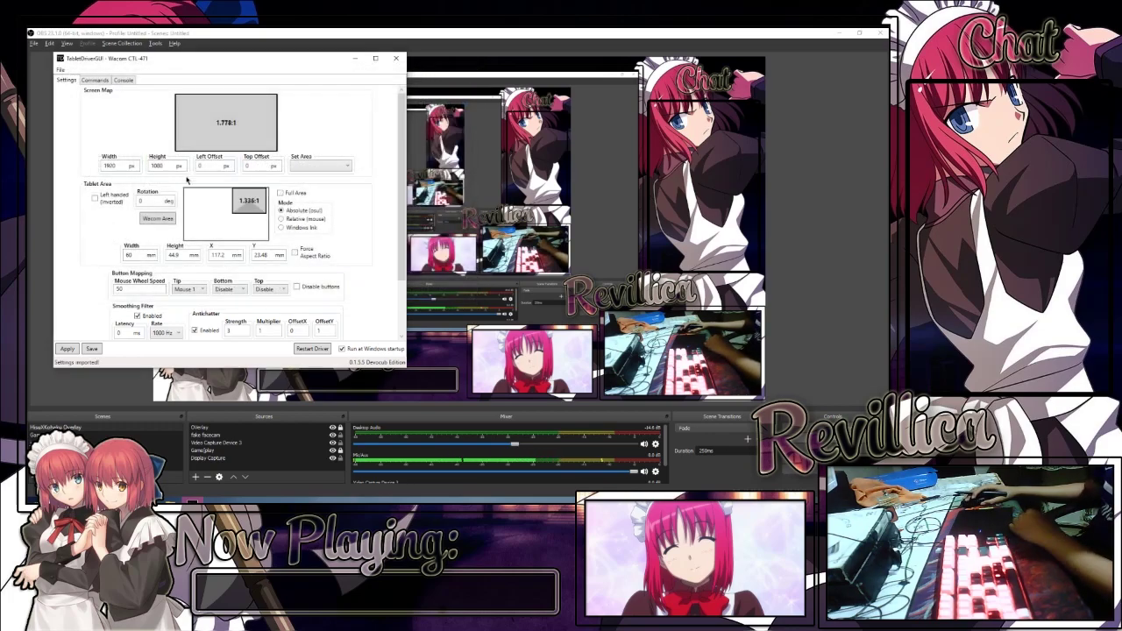
# Review the imported tablet area, smoothing filter, antichatter and prediction settings, including the available smoothing rates.
pyautogui.moveTo(199, 62); pyautogui.dragTo(327, 66)
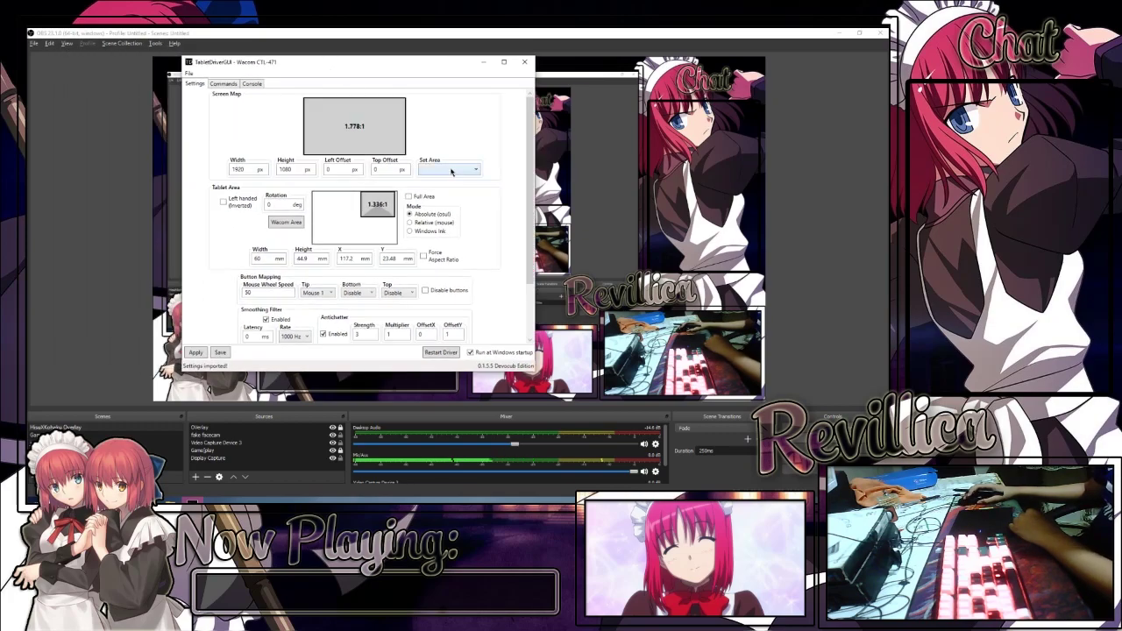
pyautogui.scroll(-3, 513, 208)
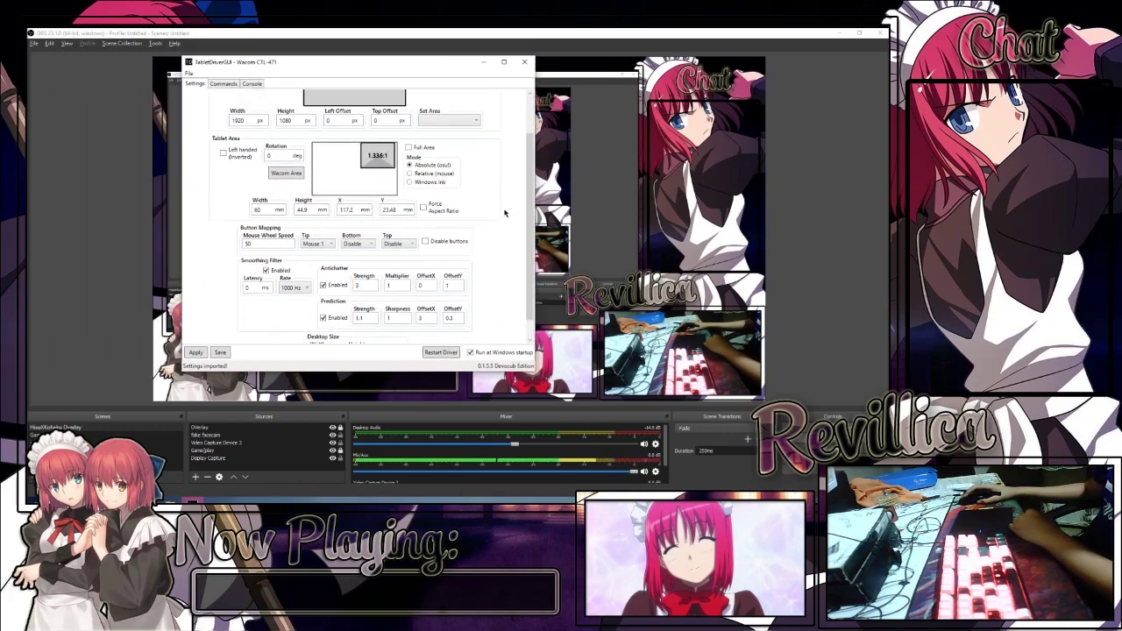
pyautogui.click(284, 266)
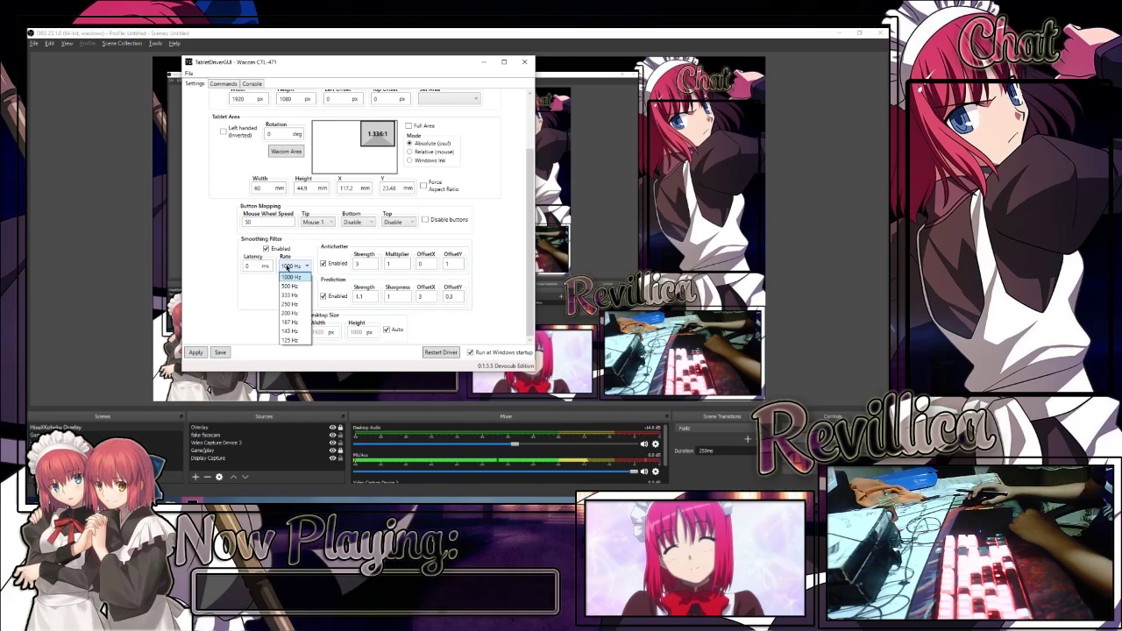
pyautogui.click(283, 266)
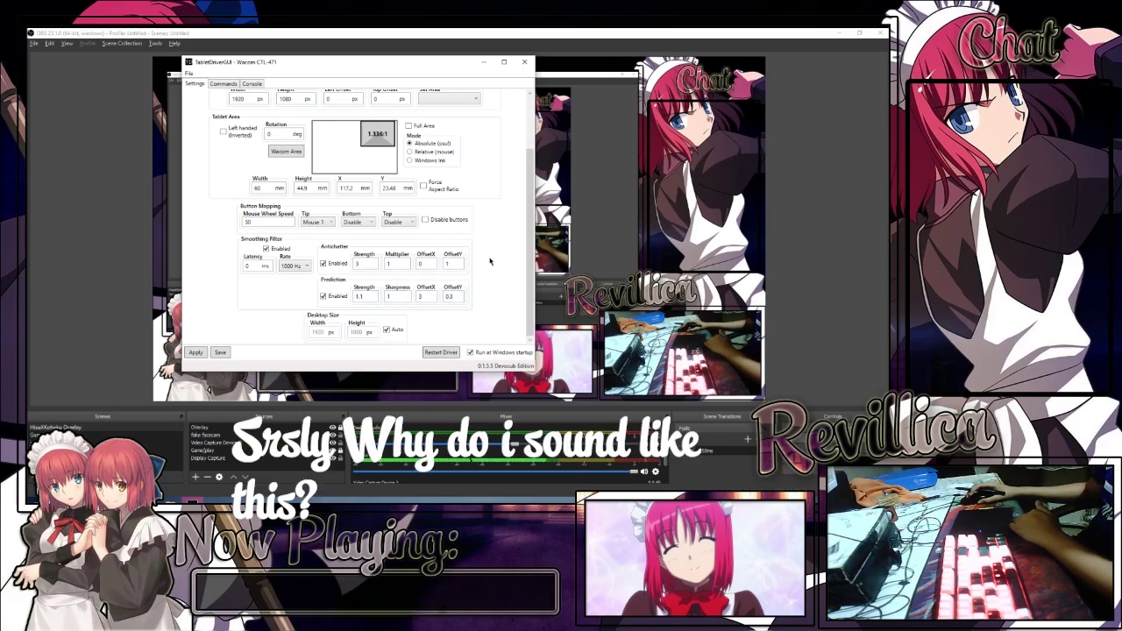
# Check the Wacom Area values, close them without changes, and apply the imported tablet settings.
pyautogui.scroll(2, 288, 253)
pyautogui.click(282, 217)
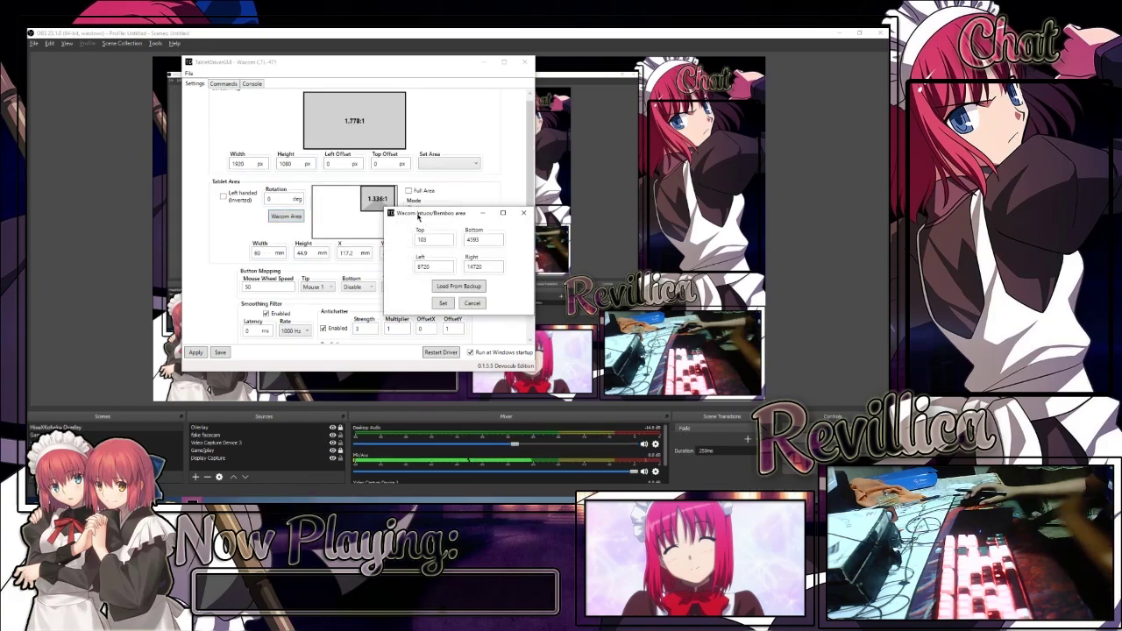
pyautogui.click(472, 303)
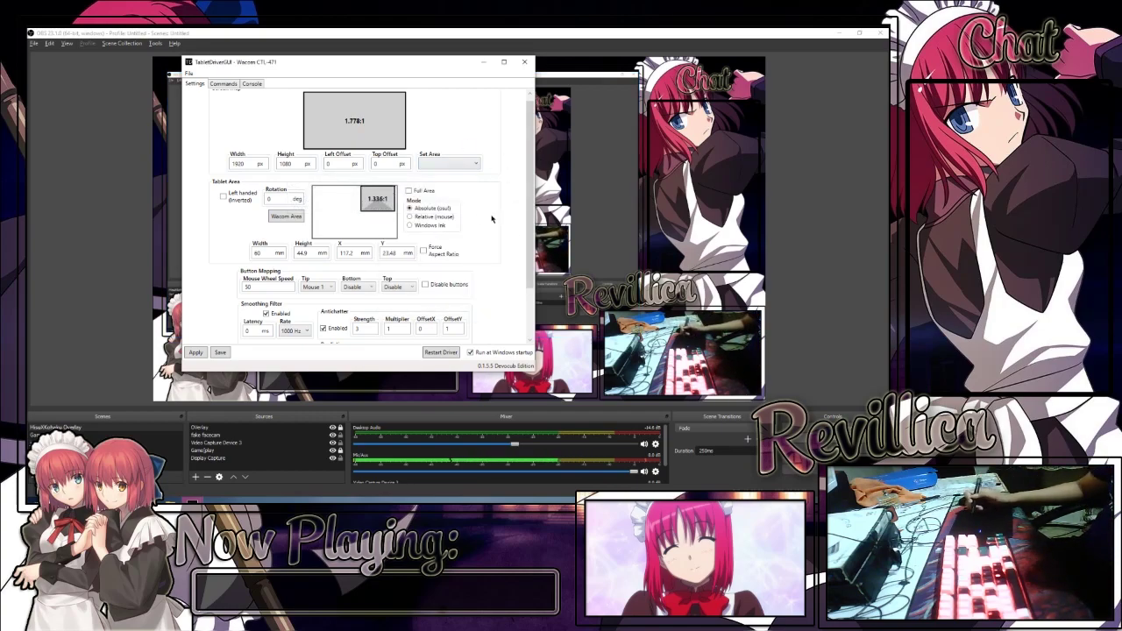
pyautogui.click(198, 352)
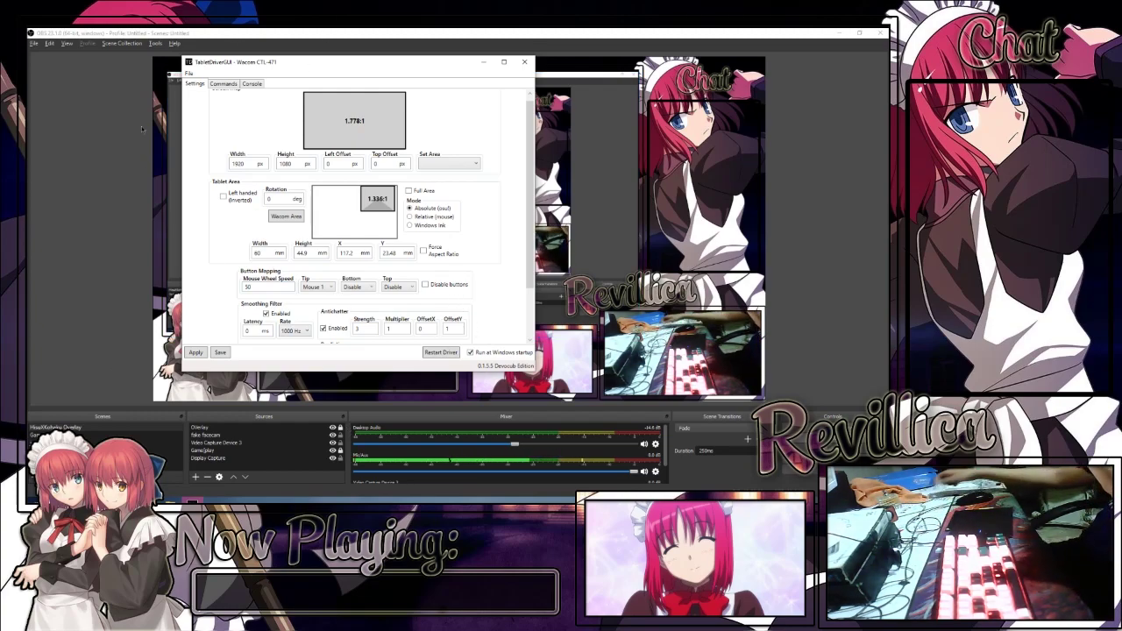
# Try out the tablet pen over OBS Studio, and hide OBS Studio so TabletDriverGUI stands over the desktop.
pyautogui.moveTo(174, 131); pyautogui.dragTo(57, 118)
pyautogui.moveTo(74, 272); pyautogui.dragTo(422, 297)
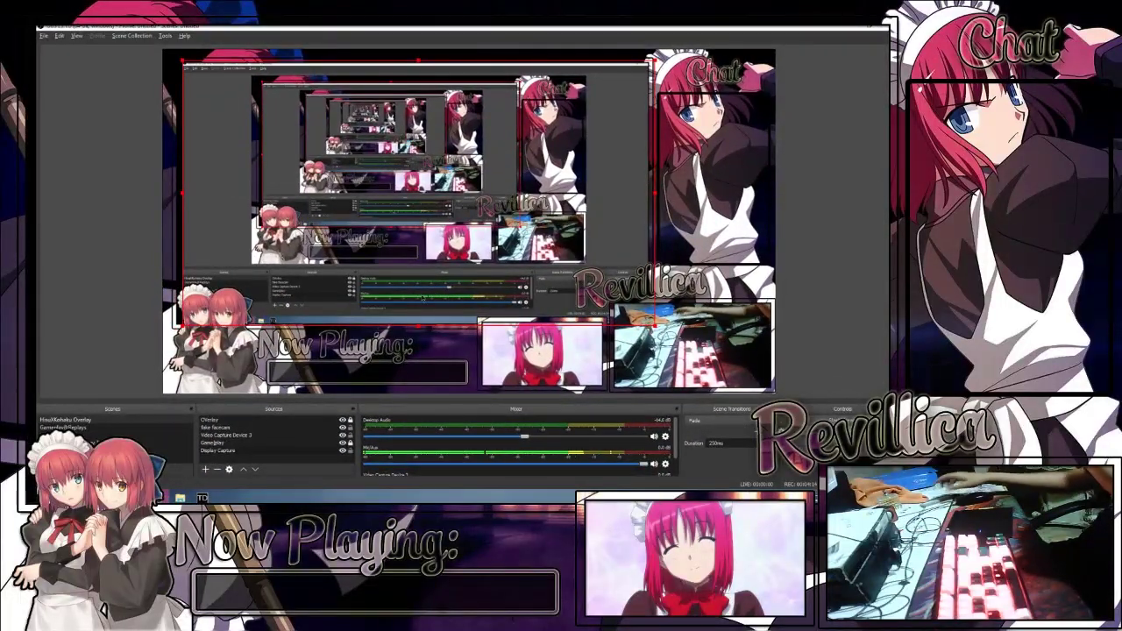
pyautogui.moveTo(497, 264); pyautogui.dragTo(478, 257)
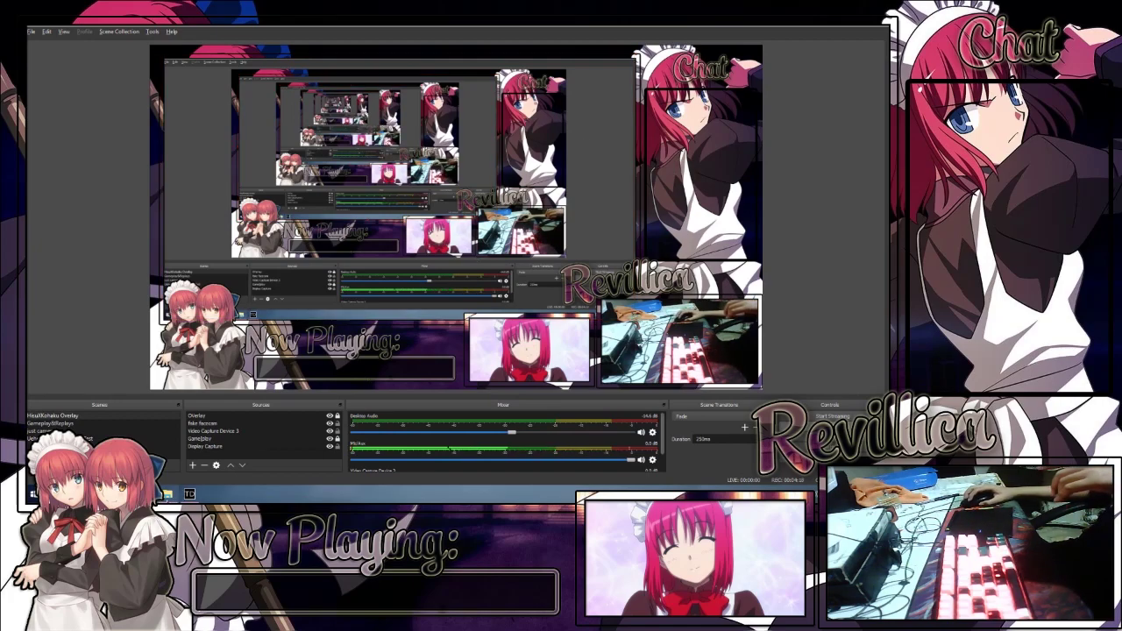
pyautogui.click(189, 493)
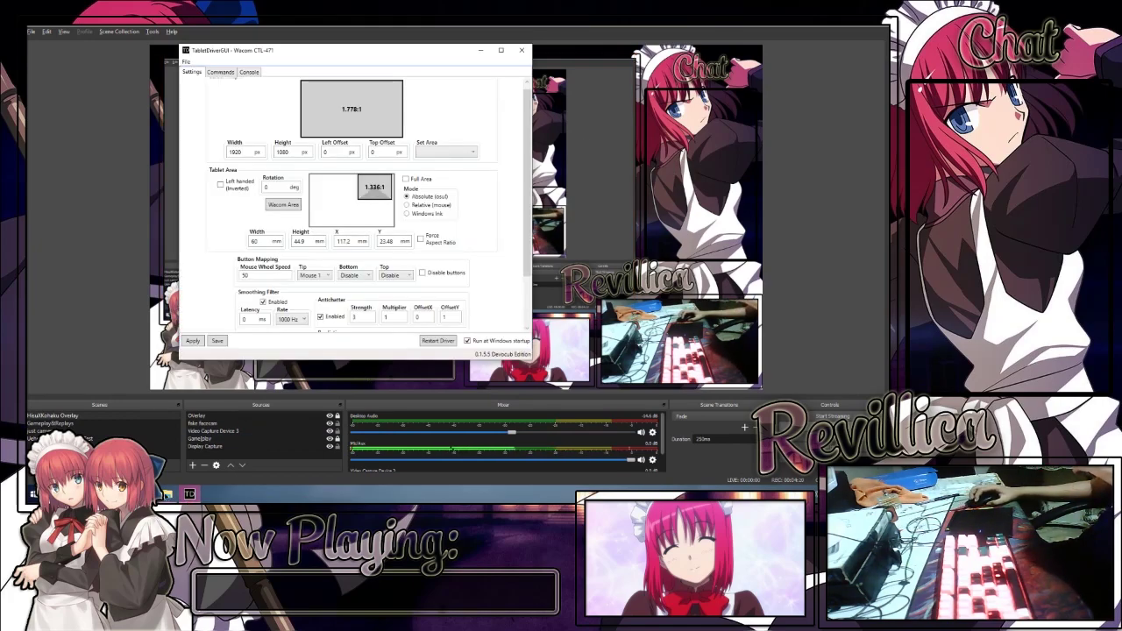
pyautogui.click(189, 494)
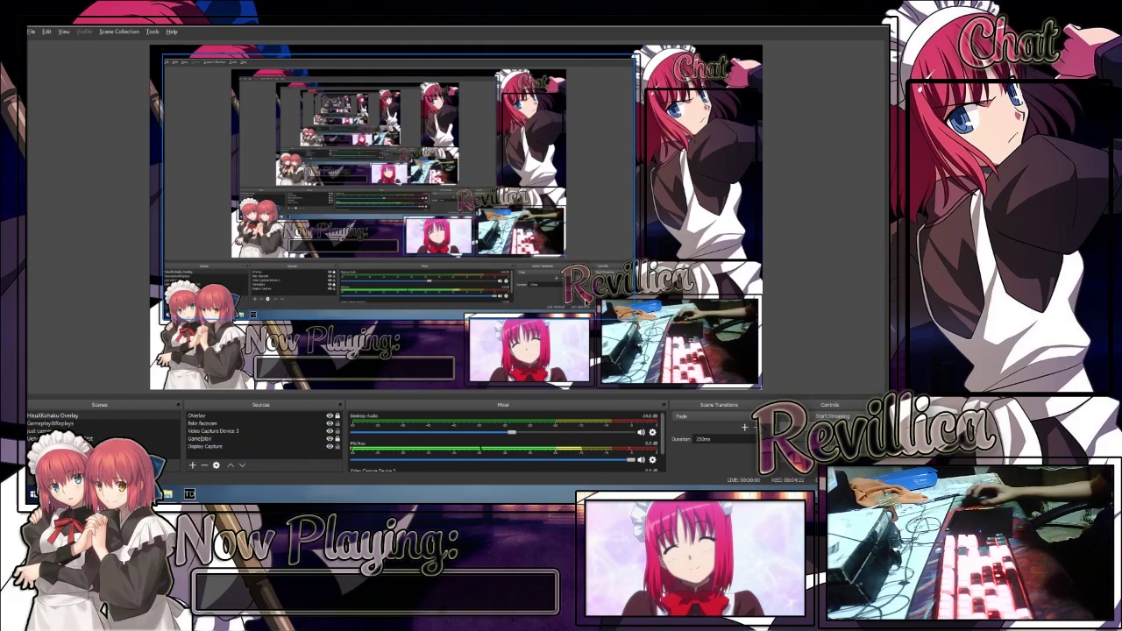
pyautogui.click(212, 489)
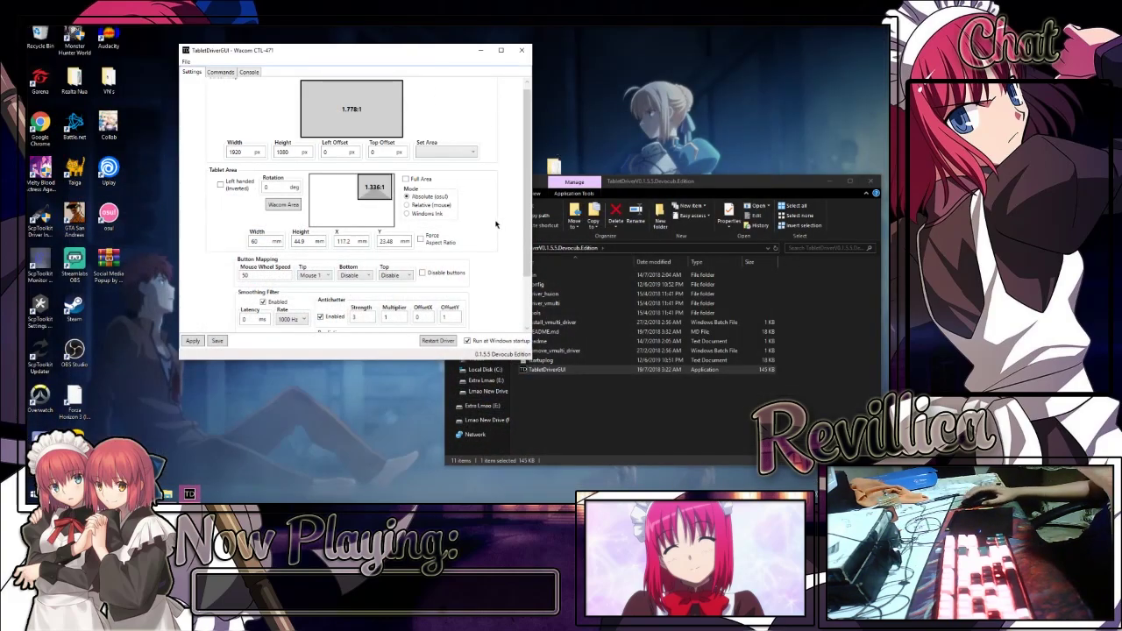
# Go over the pen button mapping and turn Force Aspect Ratio on and off again for the tablet area.
pyautogui.scroll(-2, 467, 200)
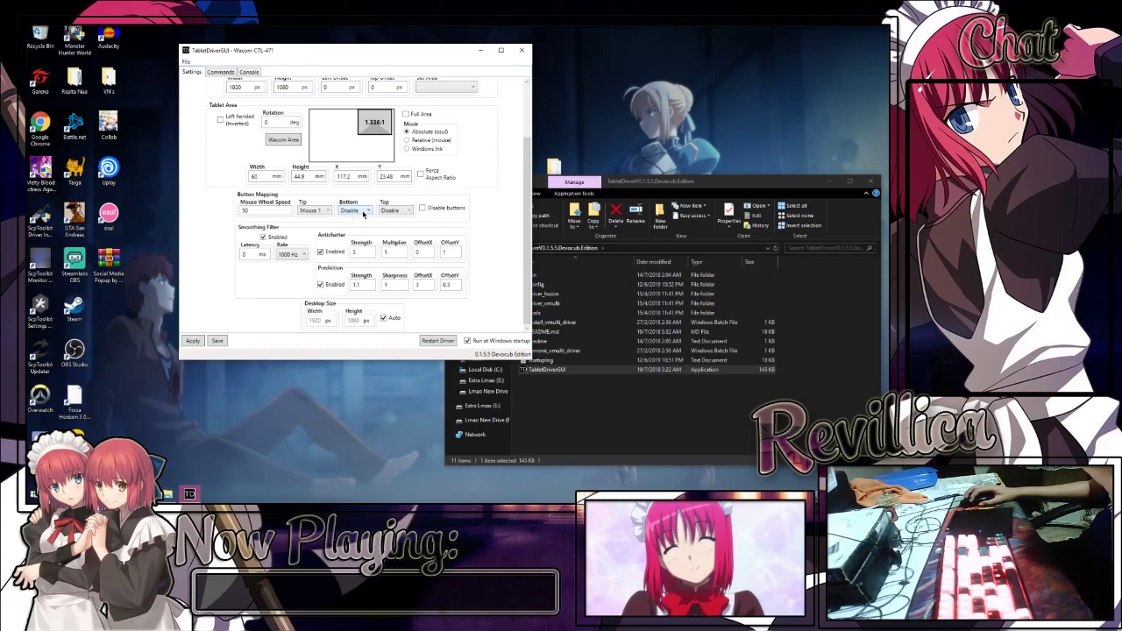
pyautogui.click(390, 211)
pyautogui.click(391, 212)
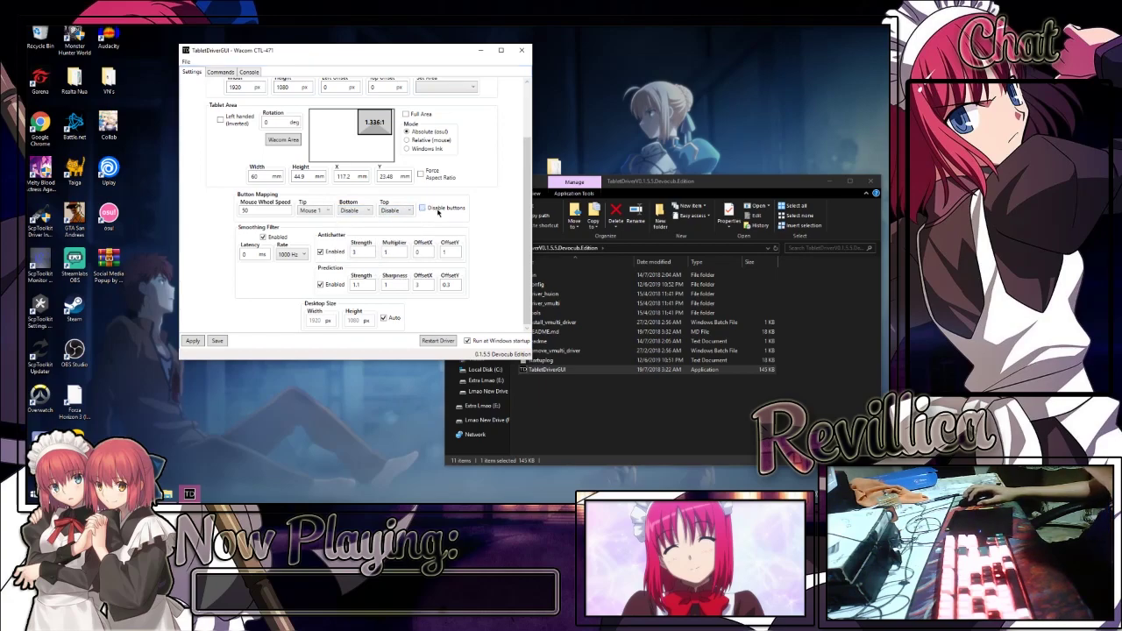
pyautogui.click(431, 180)
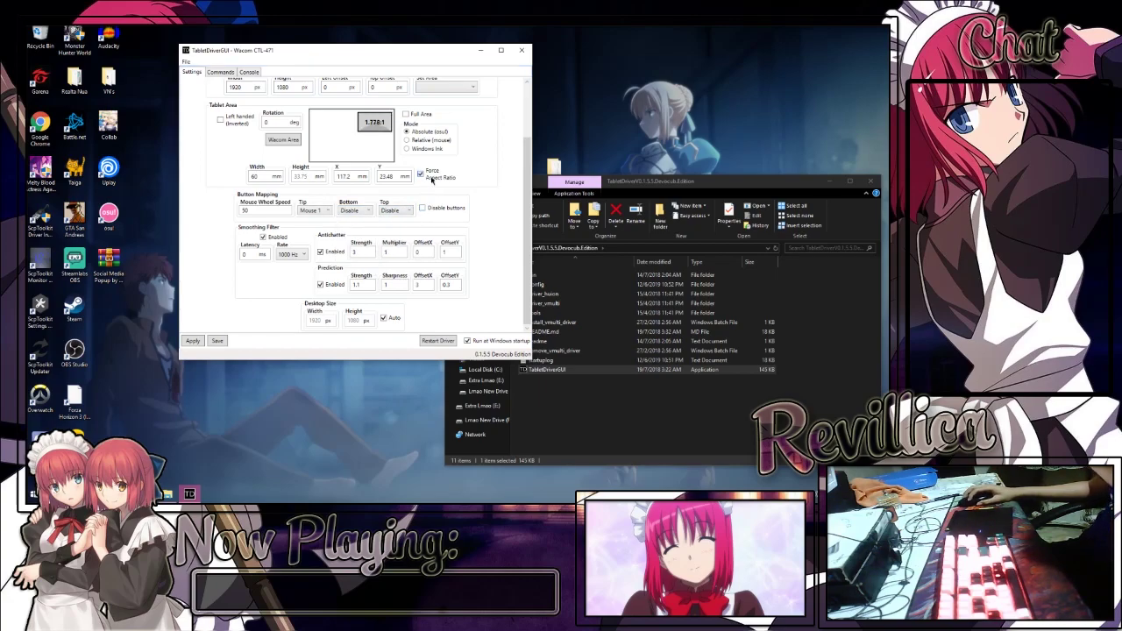
pyautogui.scroll(1, 401, 214)
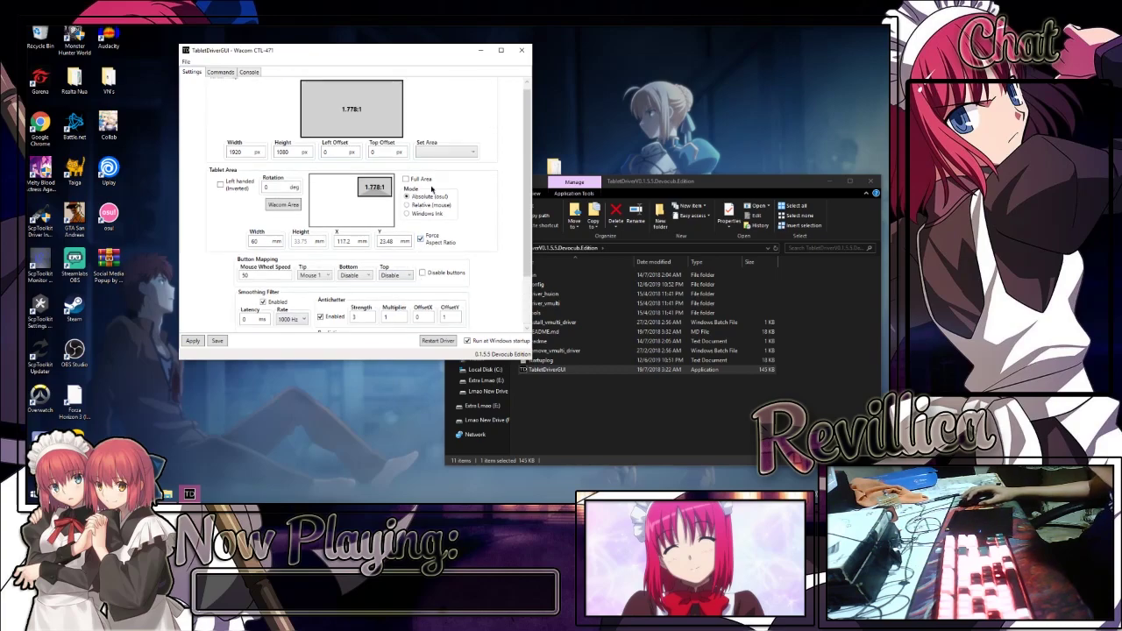
pyautogui.click(447, 164)
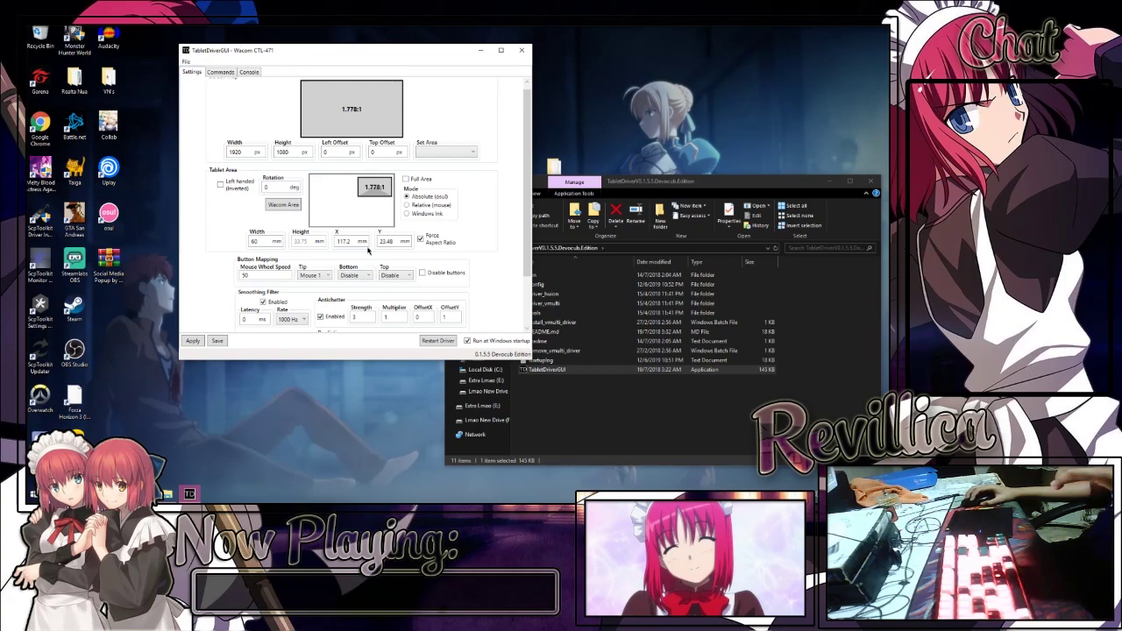
pyautogui.click(420, 237)
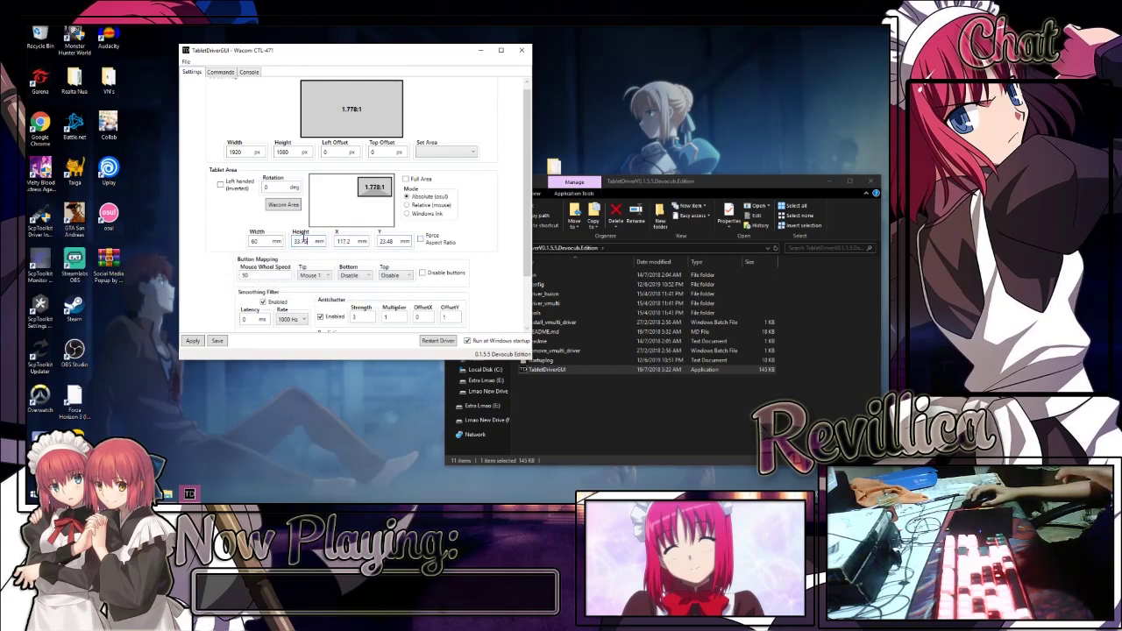
# Check the Wacom Area values without changing them, and apply the Left handed (inverted) option to the tablet area.
pyautogui.click(295, 204)
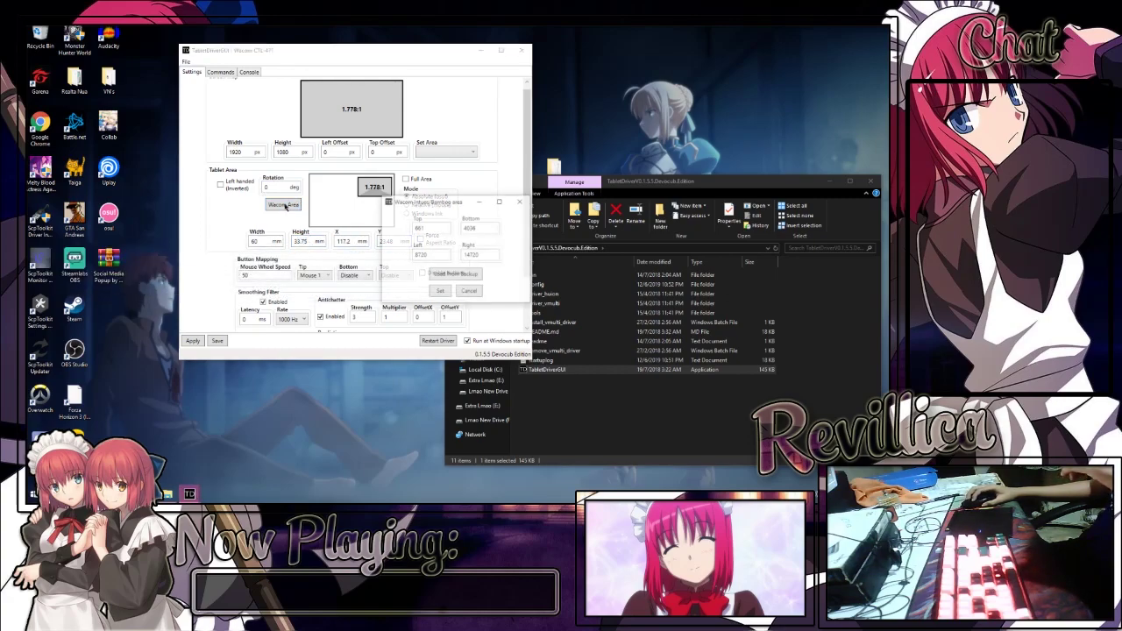
pyautogui.click(467, 293)
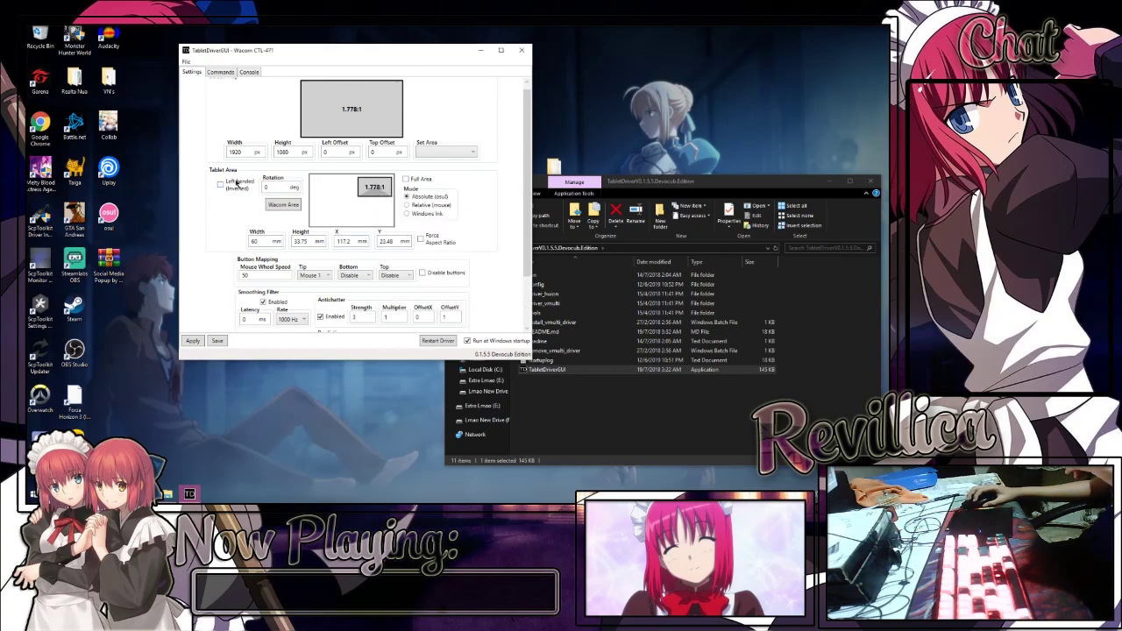
pyautogui.click(237, 183)
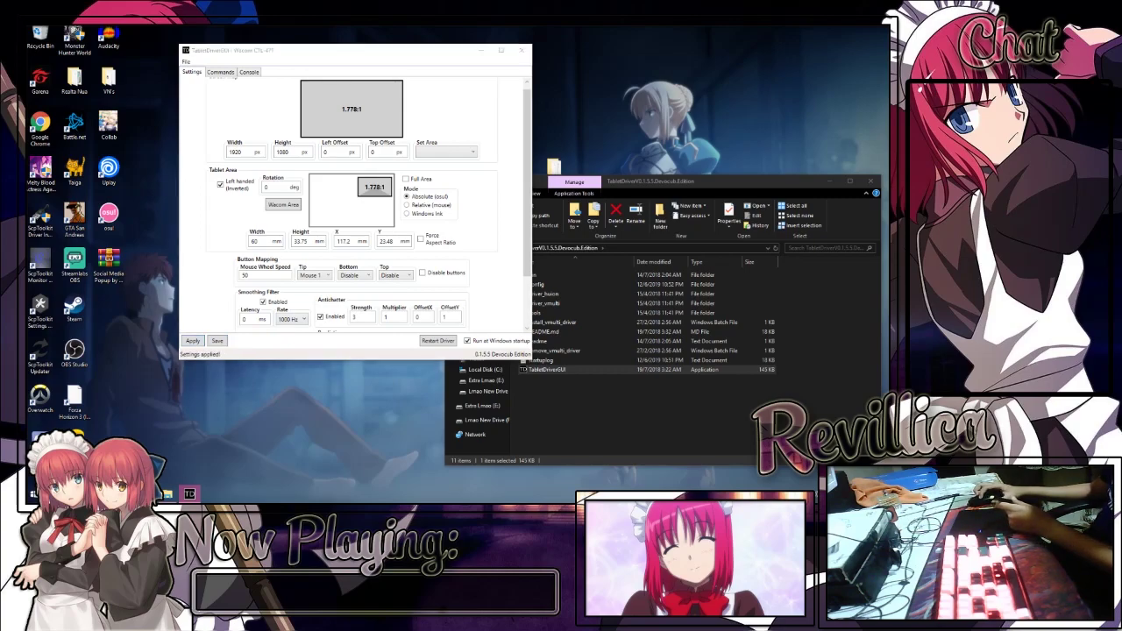
# Switch to OBS Studio, return to TabletDriverGUI, and move its restored window aside over OBS Studio.
pyautogui.hotkey('alt', 'Tab')
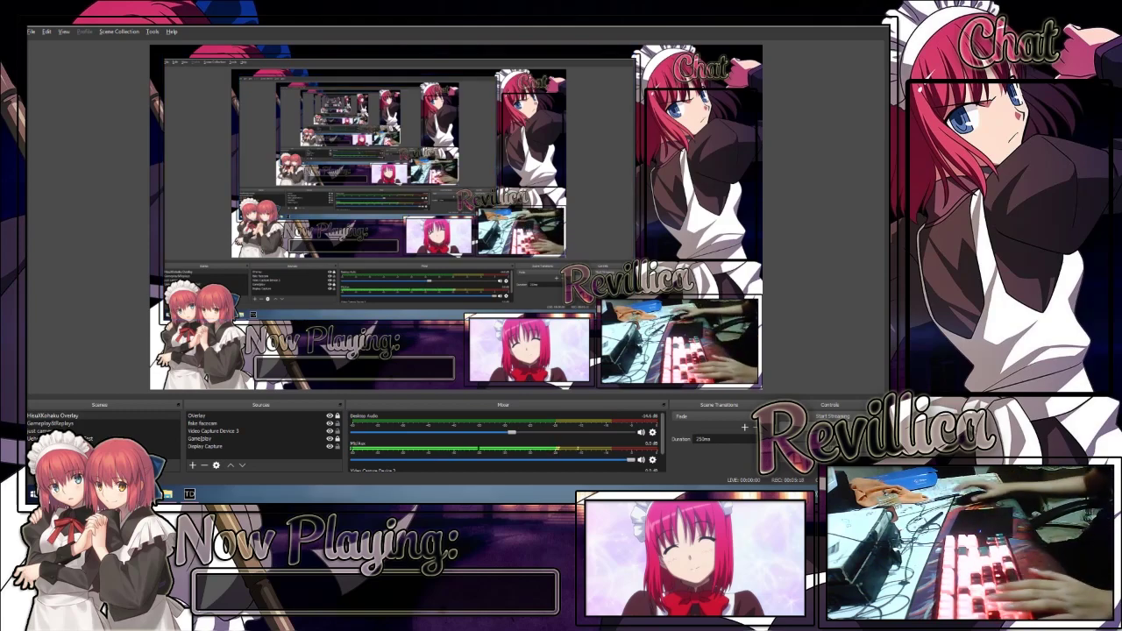
pyautogui.click(189, 495)
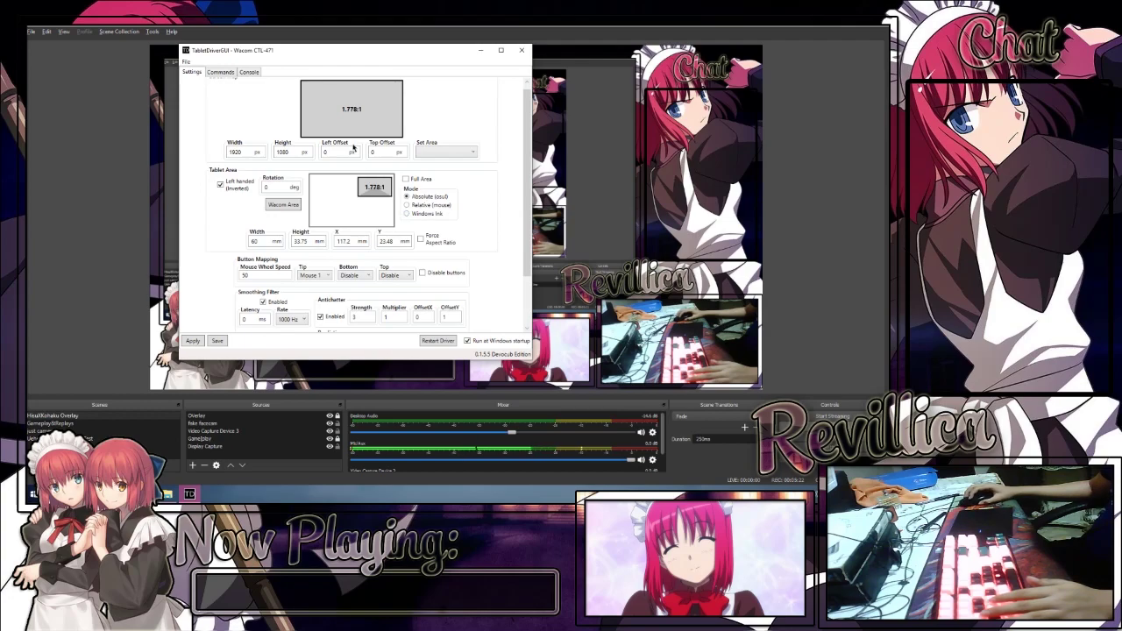
pyautogui.click(505, 51)
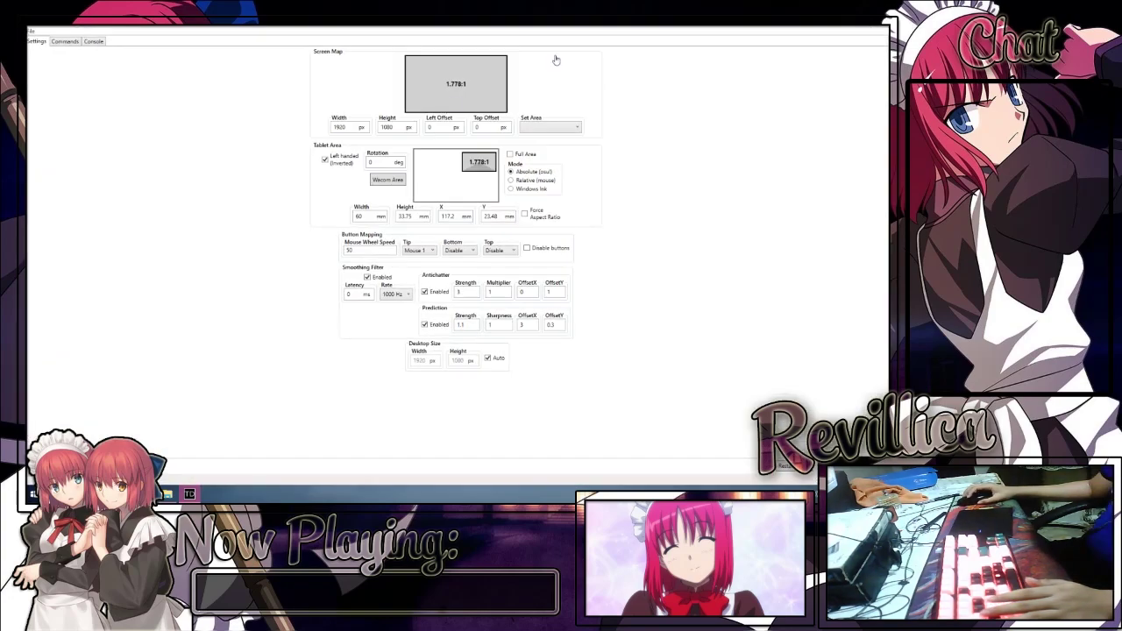
pyautogui.moveTo(789, 24); pyautogui.dragTo(716, 95)
# Start a settings import and browse to Lmao New Drive (F:) in the file dialog.
pyautogui.click(470, 107)
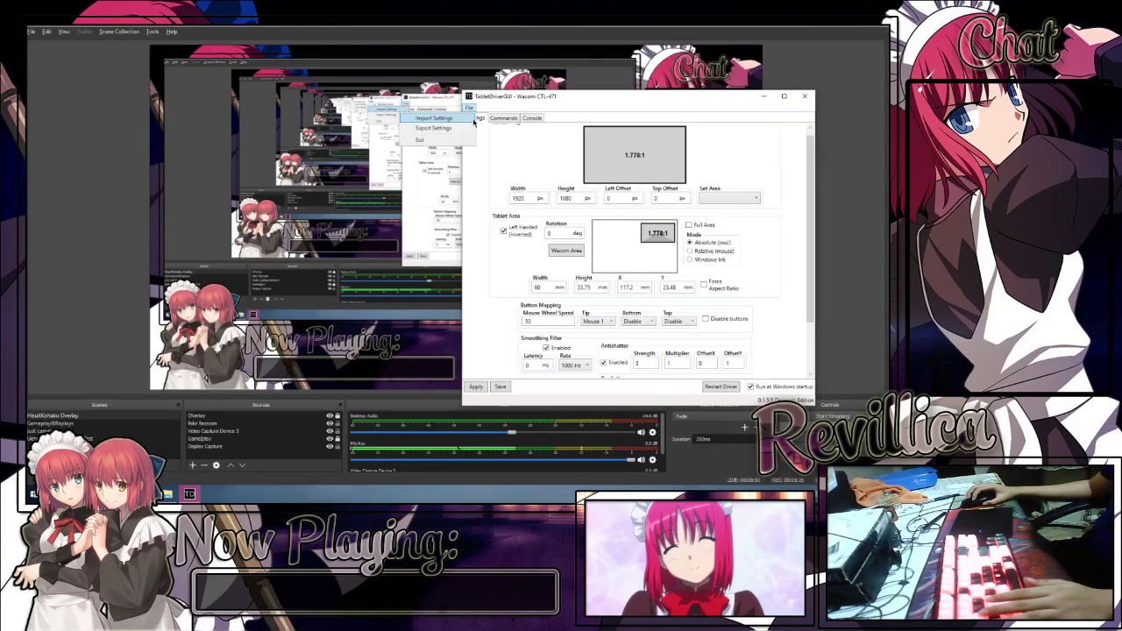
pyautogui.click(434, 114)
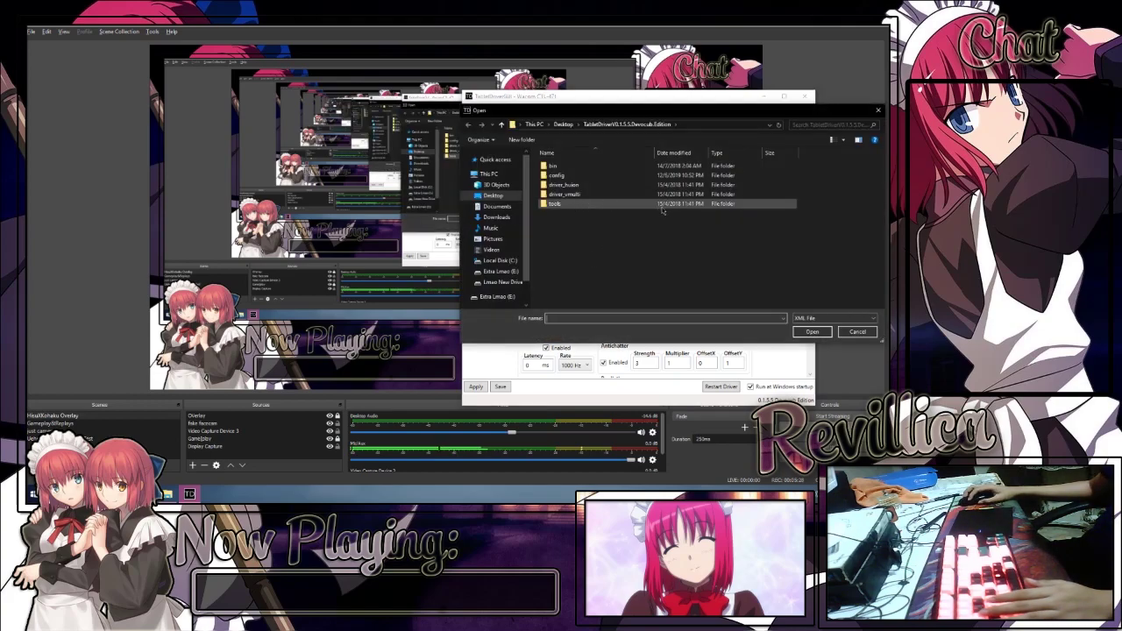
pyautogui.moveTo(538, 115); pyautogui.dragTo(392, 188)
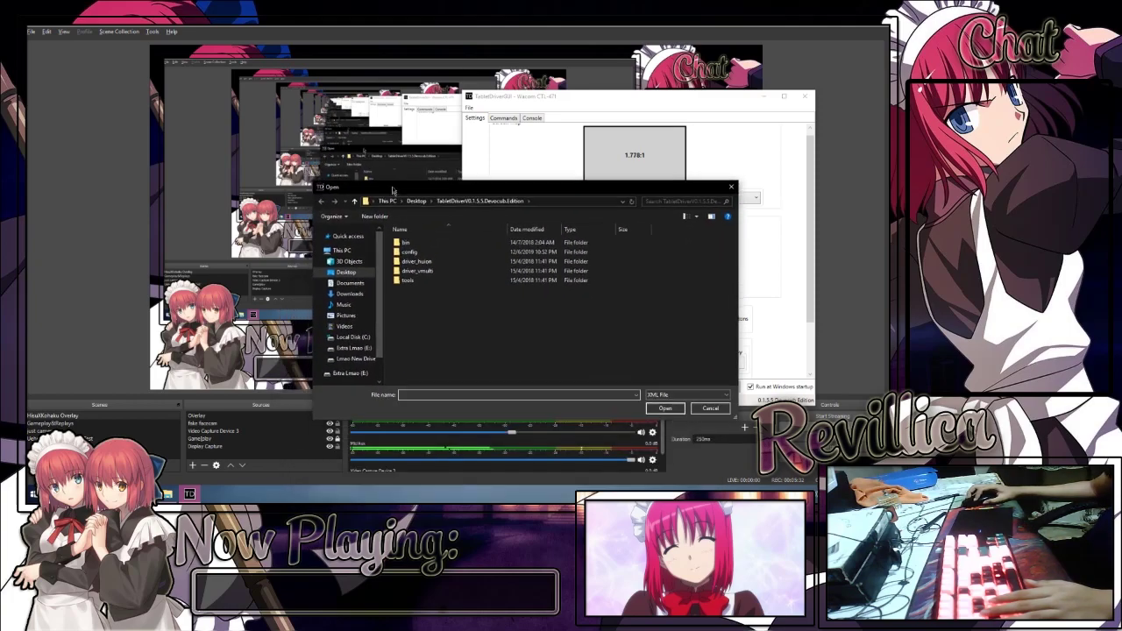
pyautogui.scroll(-1, 351, 333)
pyautogui.click(356, 336)
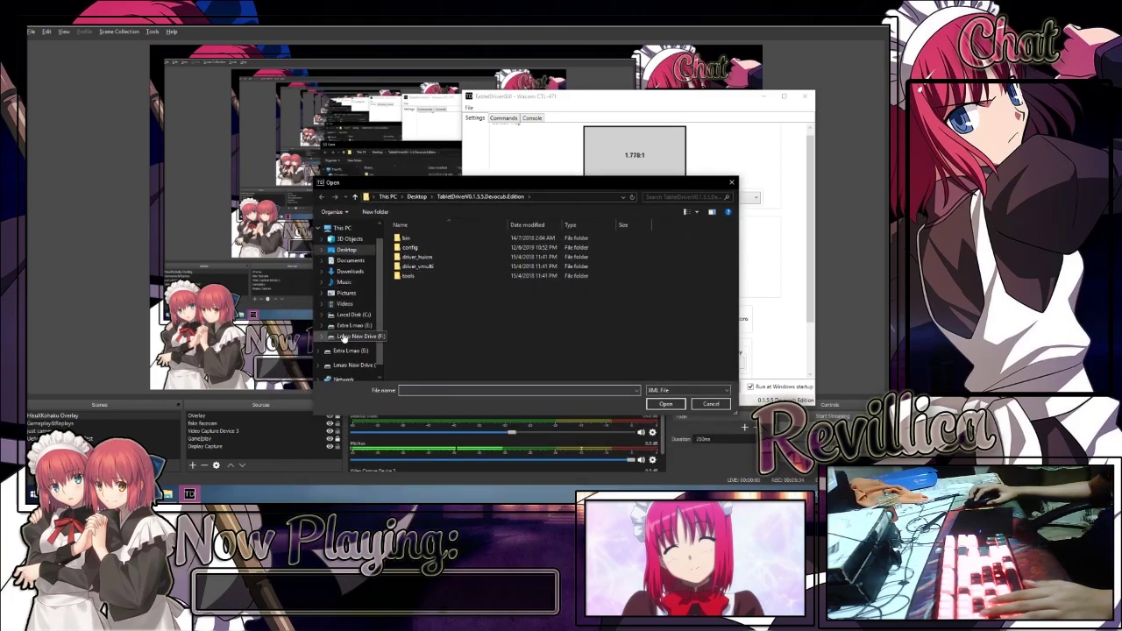
pyautogui.click(346, 326)
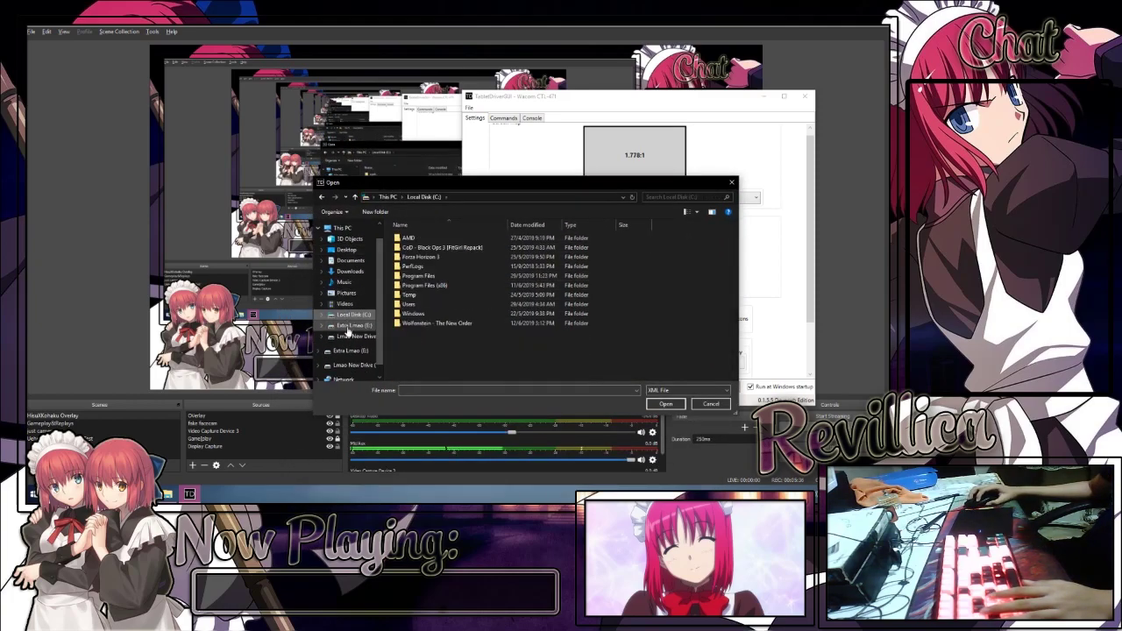
pyautogui.click(348, 336)
# Import and apply the Cookiezi Settings XML from the TabletDriverV0.1.5 folder, and set the smoothing filter rate to 1000 Hz.
pyautogui.doubleClick(429, 249)
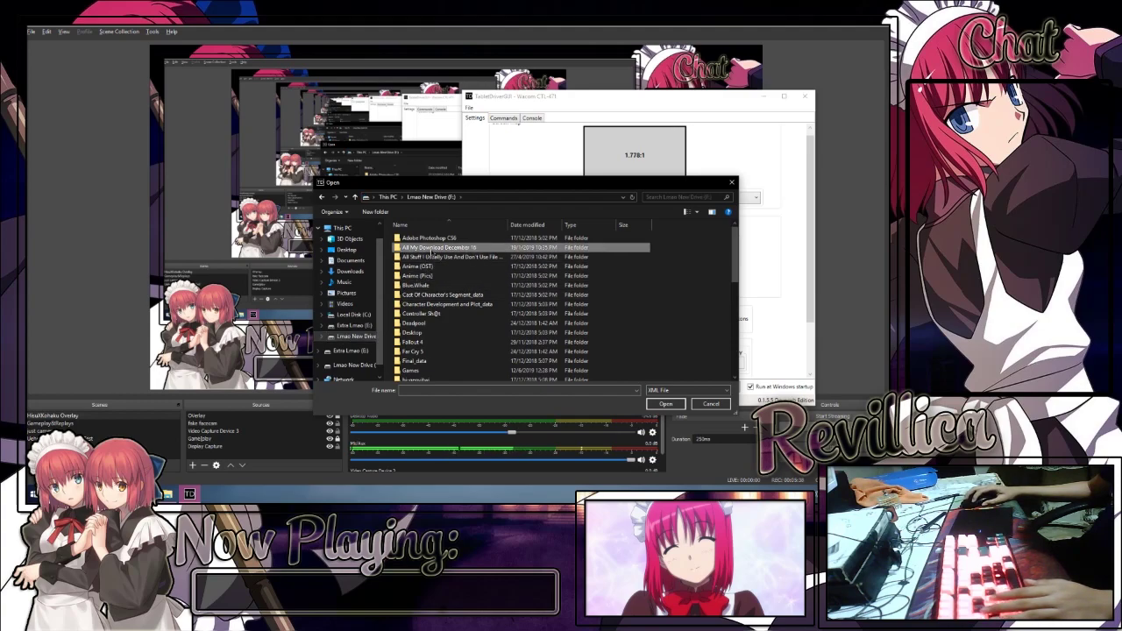
pyautogui.hotkey('alt', 'Left')
pyautogui.doubleClick(429, 257)
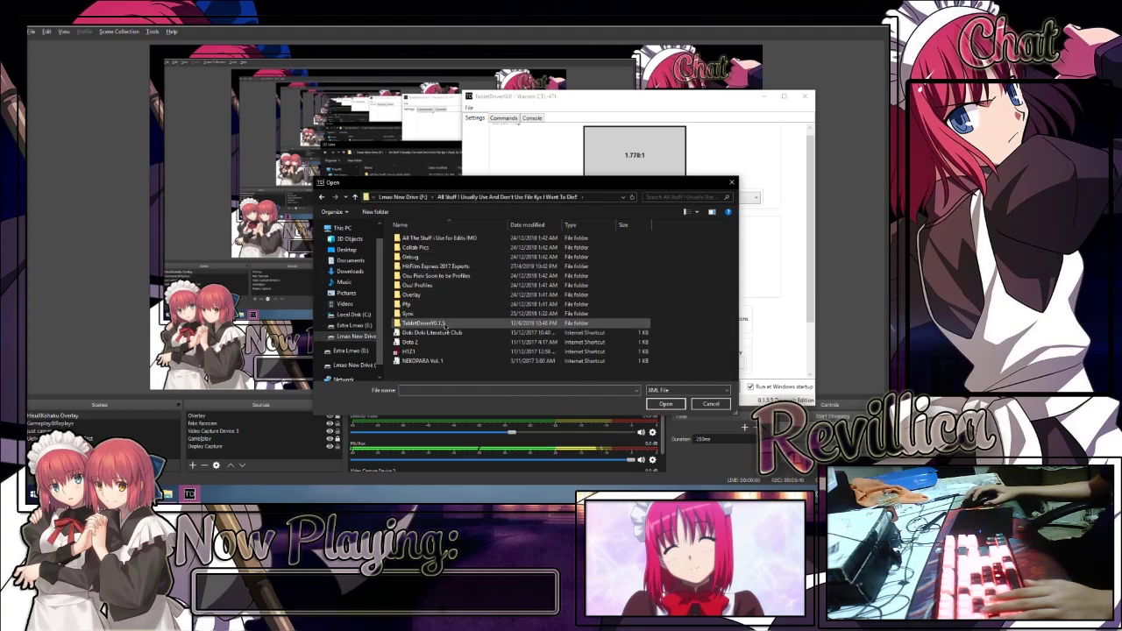
pyautogui.doubleClick(446, 322)
pyautogui.click(441, 295)
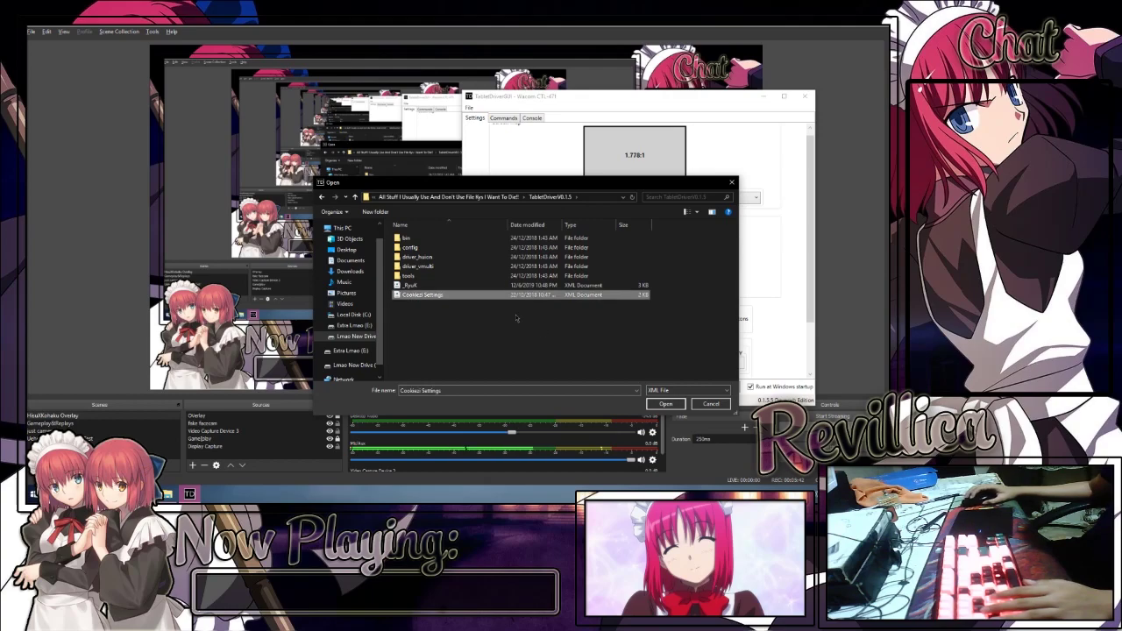
pyautogui.click(666, 404)
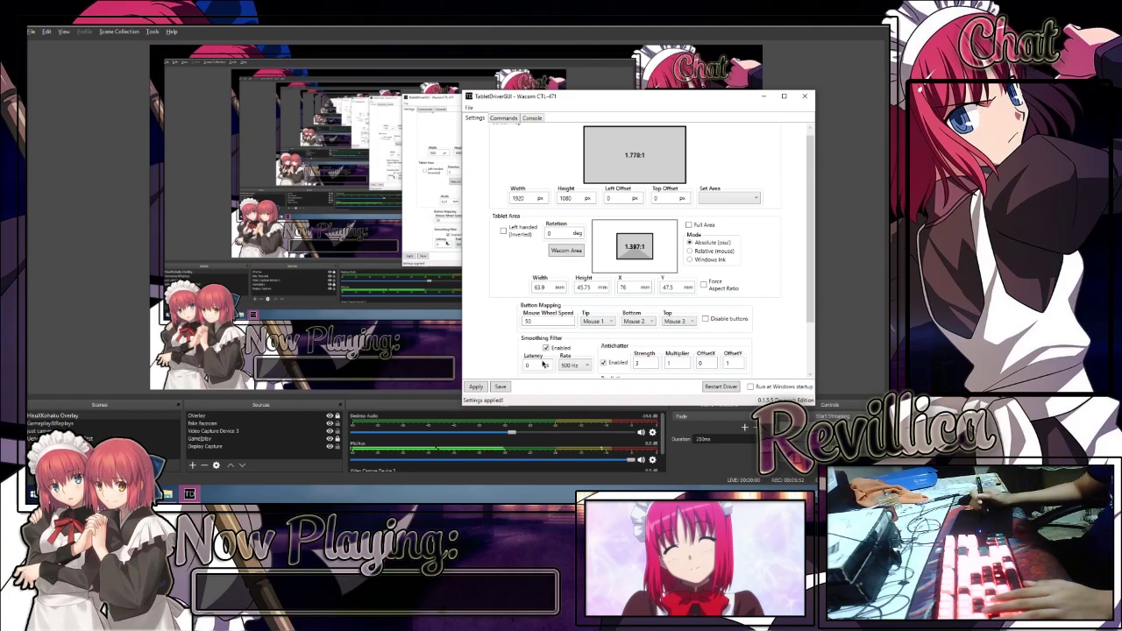
pyautogui.click(575, 364)
pyautogui.click(574, 375)
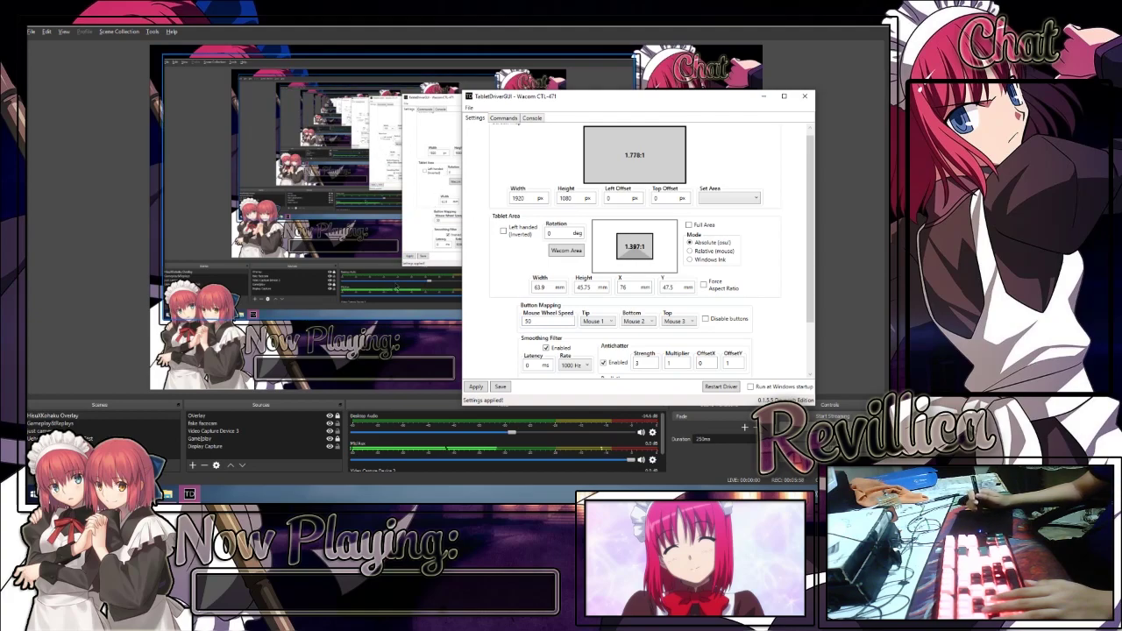
# Import the _RyuK XML settings from the TabletDriverV0.1.5 folder on Lmao New Drive (F:) and apply them.
pyautogui.click(472, 107)
pyautogui.click(461, 118)
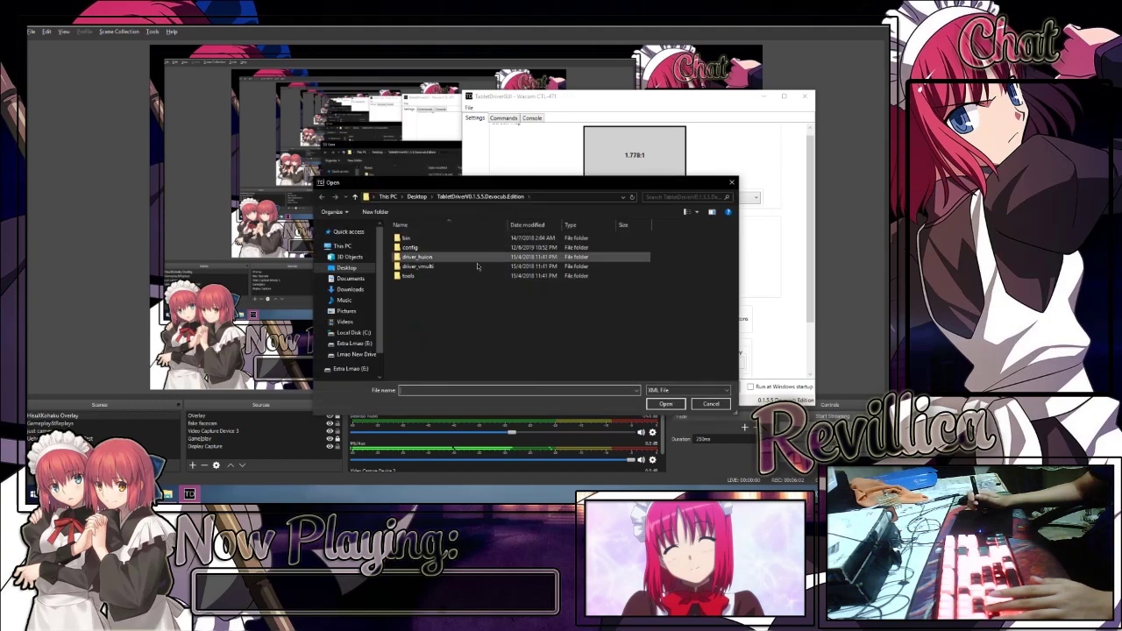
pyautogui.click(355, 354)
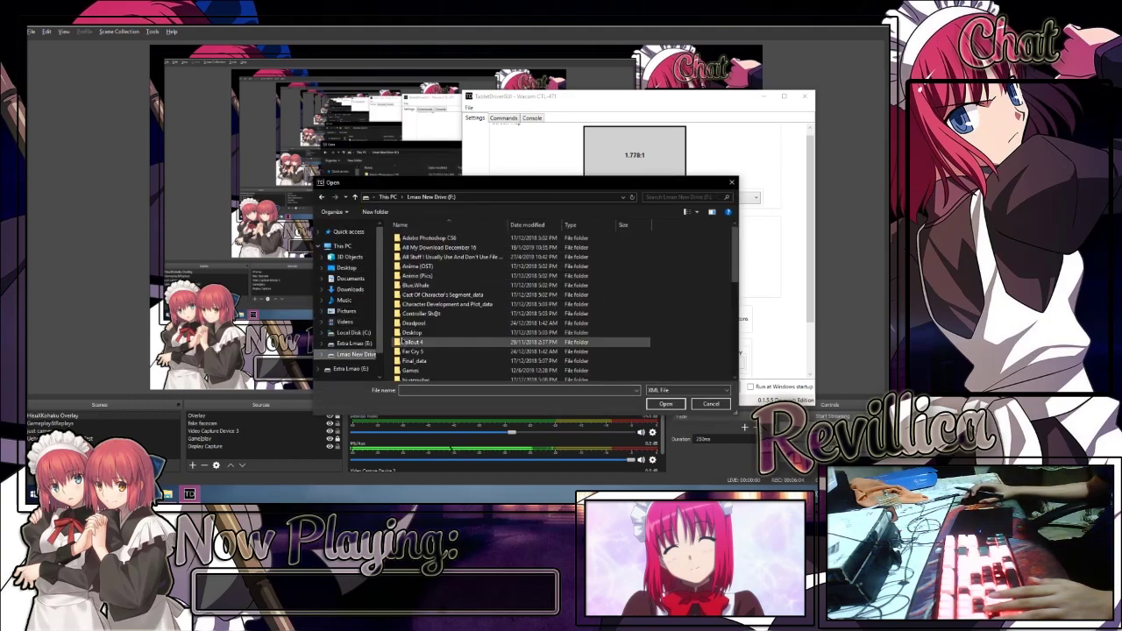
pyautogui.doubleClick(429, 256)
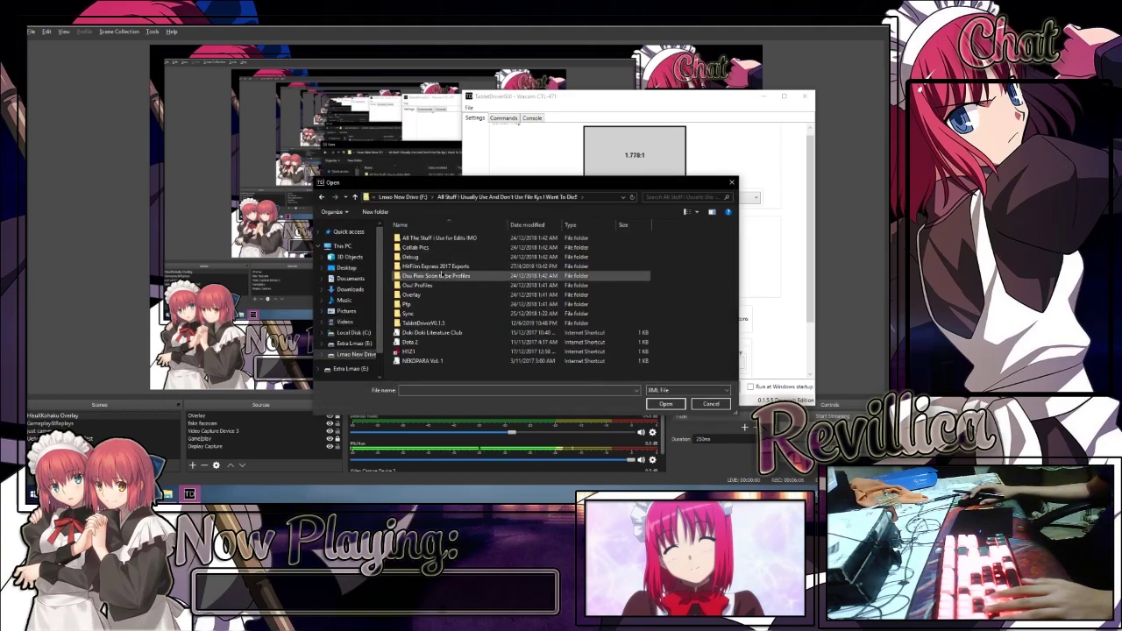
pyautogui.doubleClick(421, 327)
pyautogui.doubleClick(411, 285)
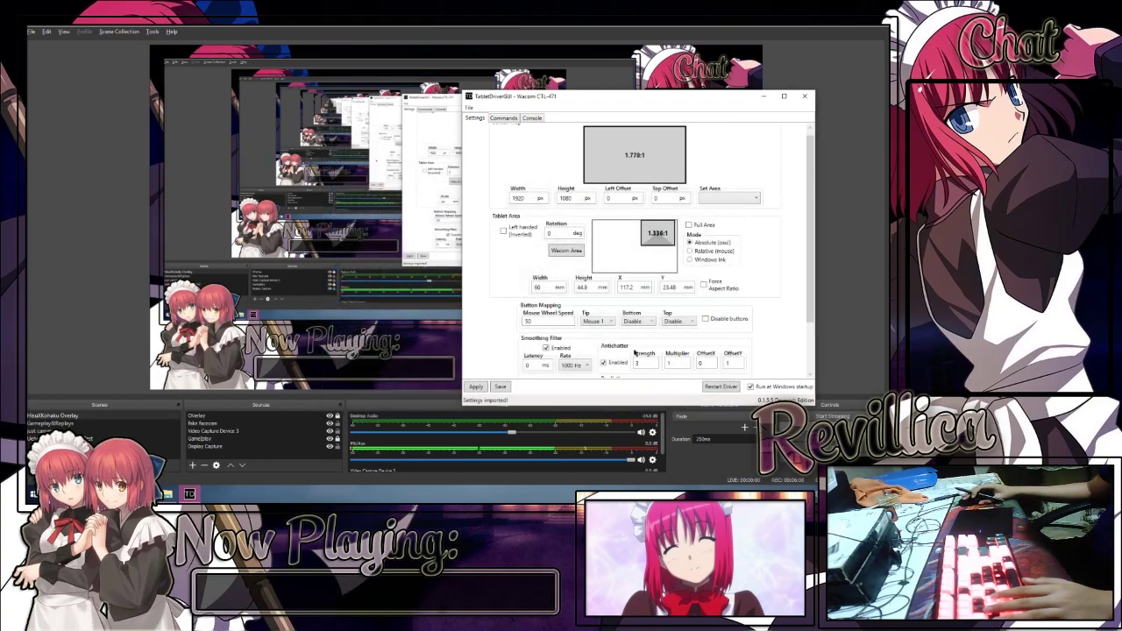
pyautogui.click(478, 387)
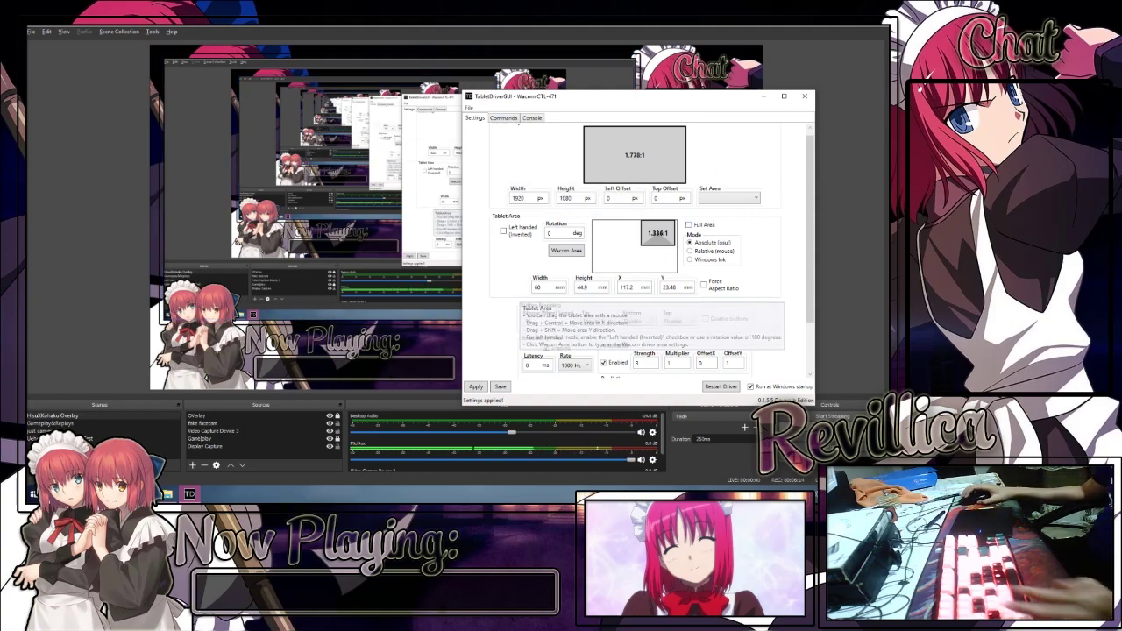
# Bring OBS Studio in front of TabletDriverGUI and switch to the Gameplay&Replays scene.
pyautogui.click(718, 419)
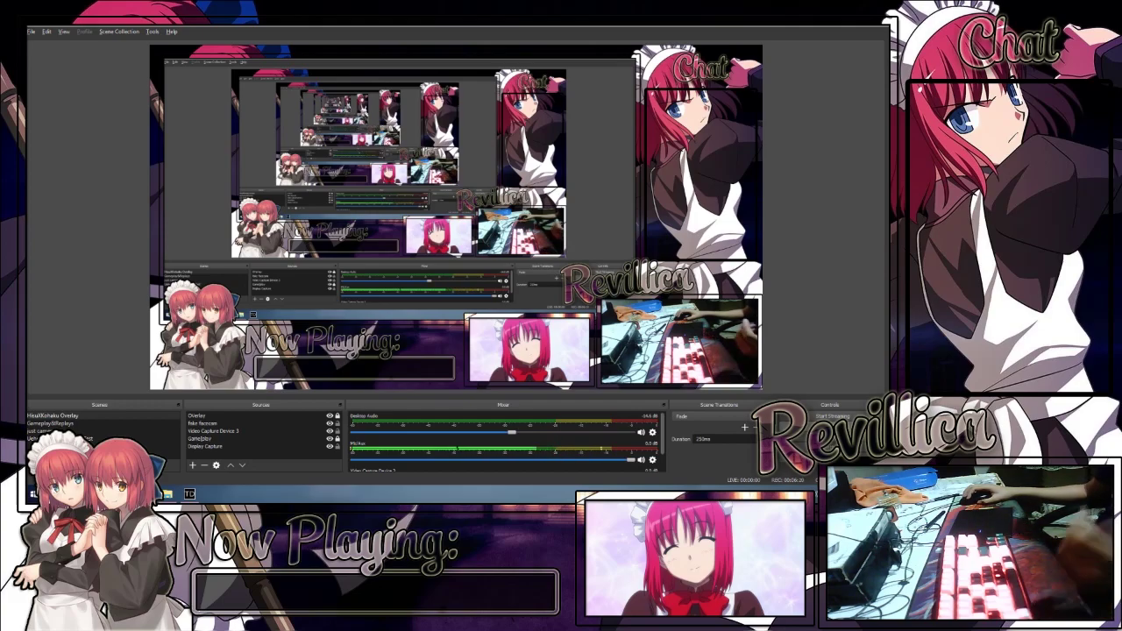
pyautogui.click(51, 423)
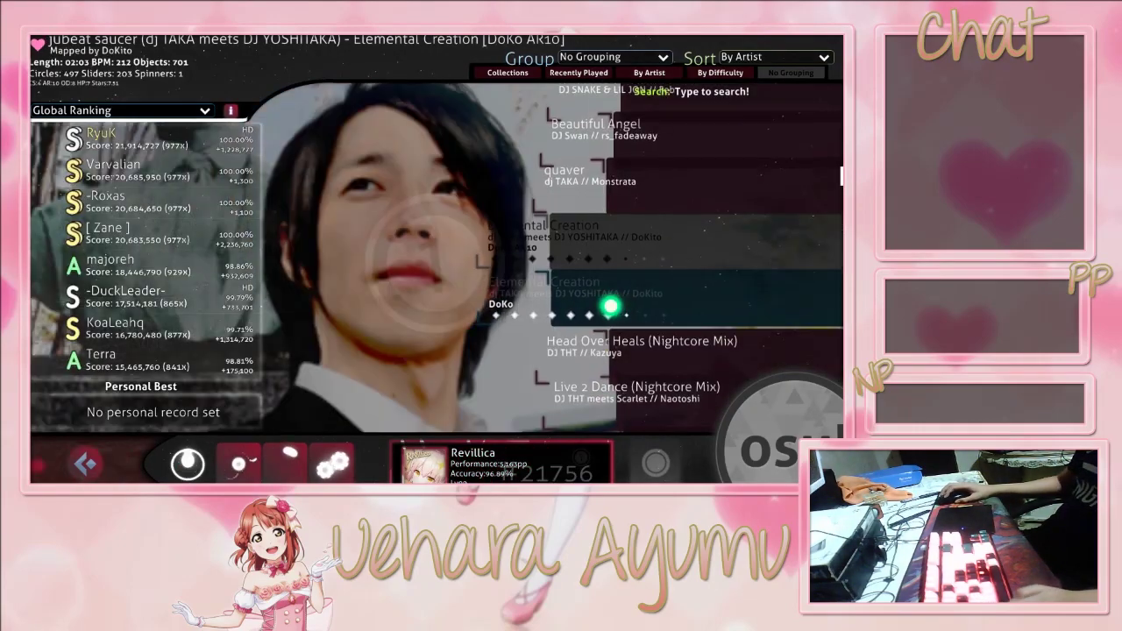
# Switch to osu! and start the DoKo AR10 difficulty of Elemental Creation from the song list.
pyautogui.click(600, 229)
pyautogui.click(582, 182)
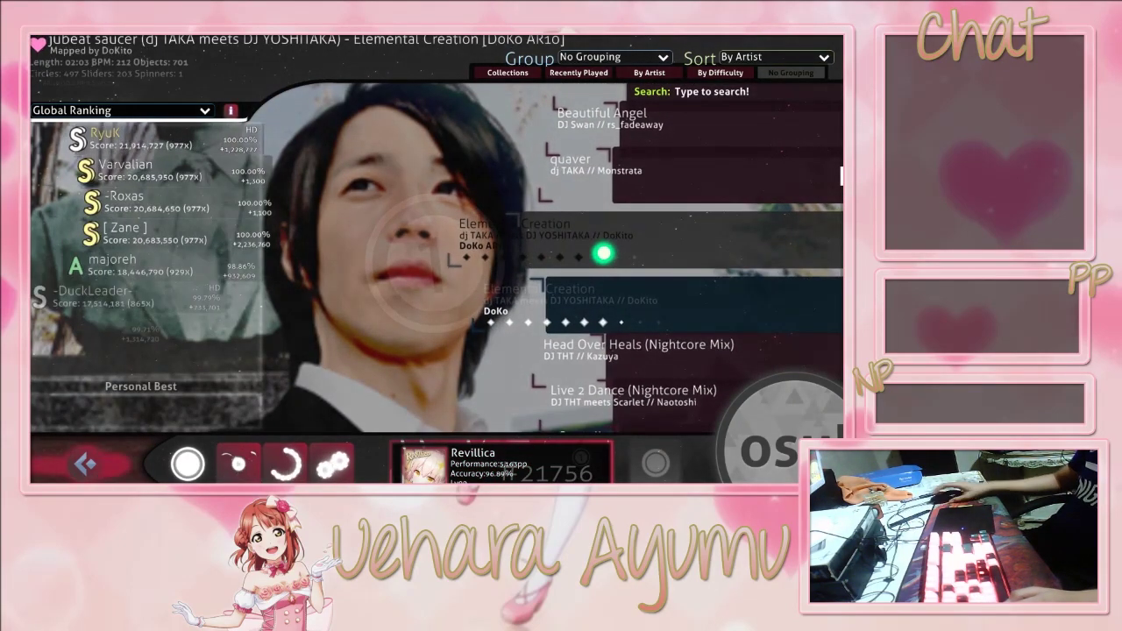
pyautogui.click(604, 250)
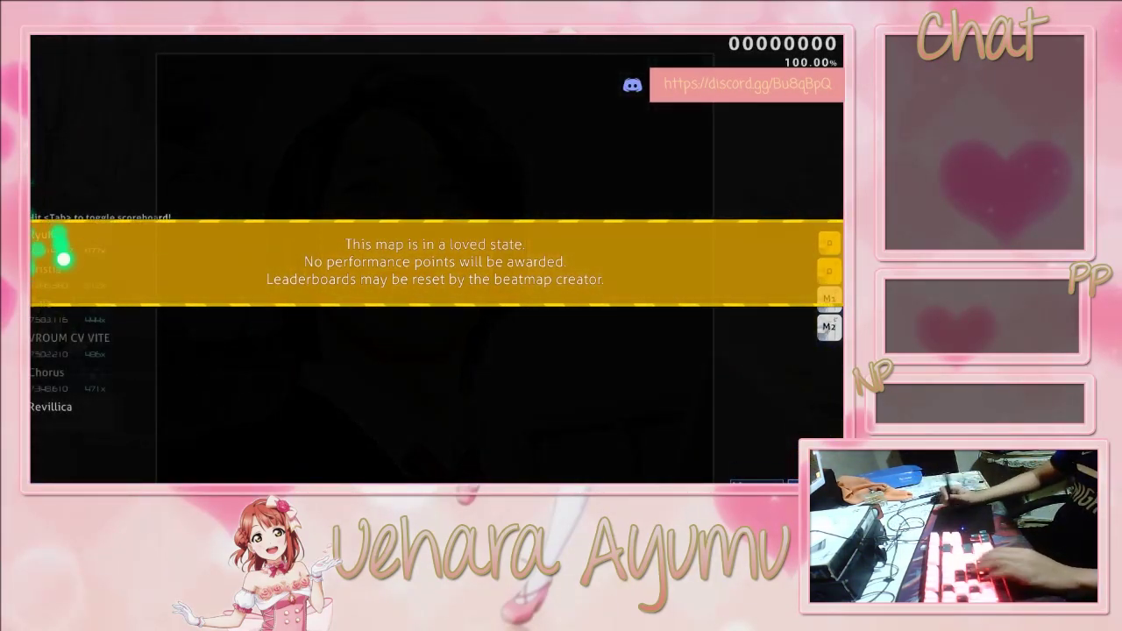
# Play the Elemental Creation [DoKo AR10] beatmap with the tablet, hitting the circles and sliders in time.
pyautogui.press('z')
pyautogui.press('x')
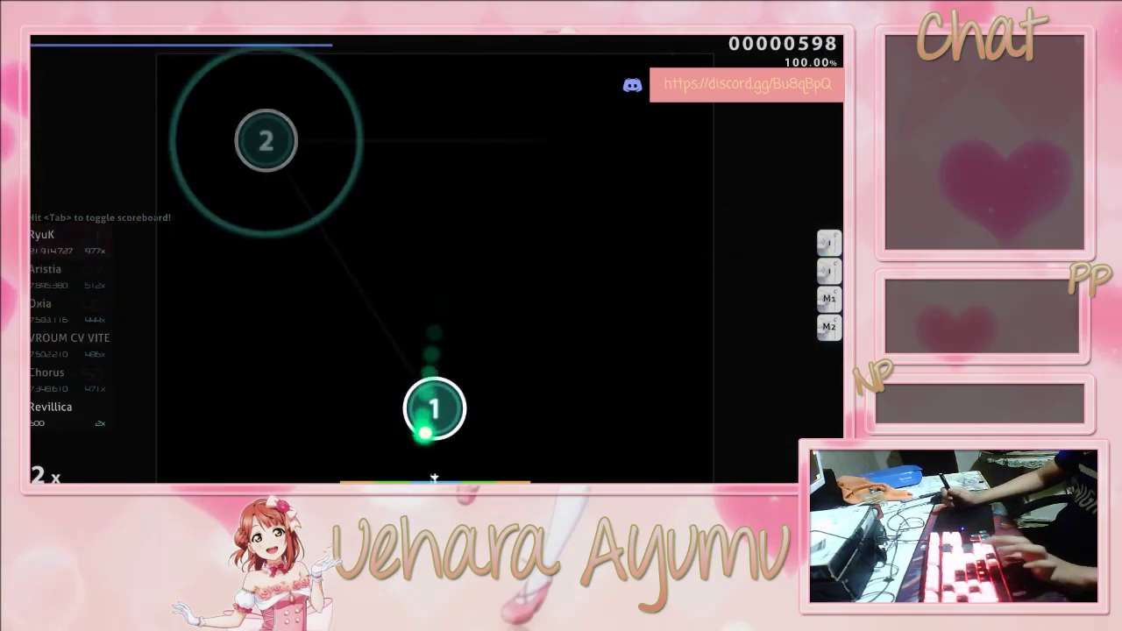
pyautogui.press('z')
pyautogui.press('x')
pyautogui.press('z')
pyautogui.press('x')
pyautogui.press('z')
pyautogui.press('z')
pyautogui.press('x')
pyautogui.press('z')
pyautogui.press('x')
pyautogui.press('z')
pyautogui.press('x')
pyautogui.press('z')
pyautogui.press('x')
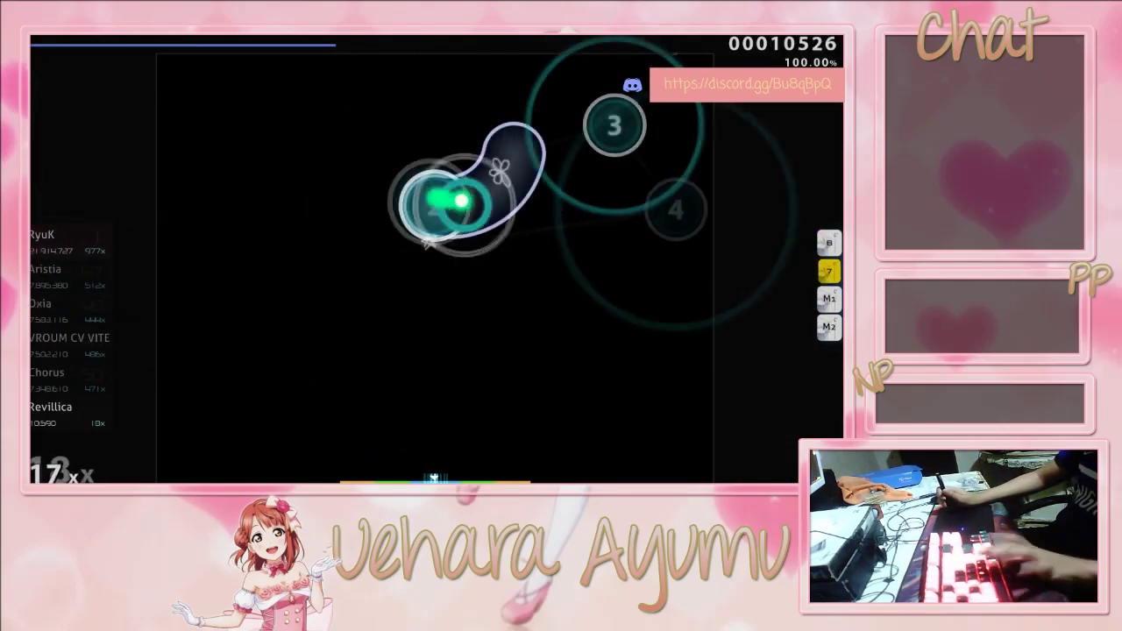
pyautogui.press('z')
pyautogui.press('x')
pyautogui.press('z')
pyautogui.press('x')
pyautogui.press('z')
pyautogui.press('x')
pyautogui.press('z')
pyautogui.press('x')
pyautogui.press('z')
pyautogui.press('x')
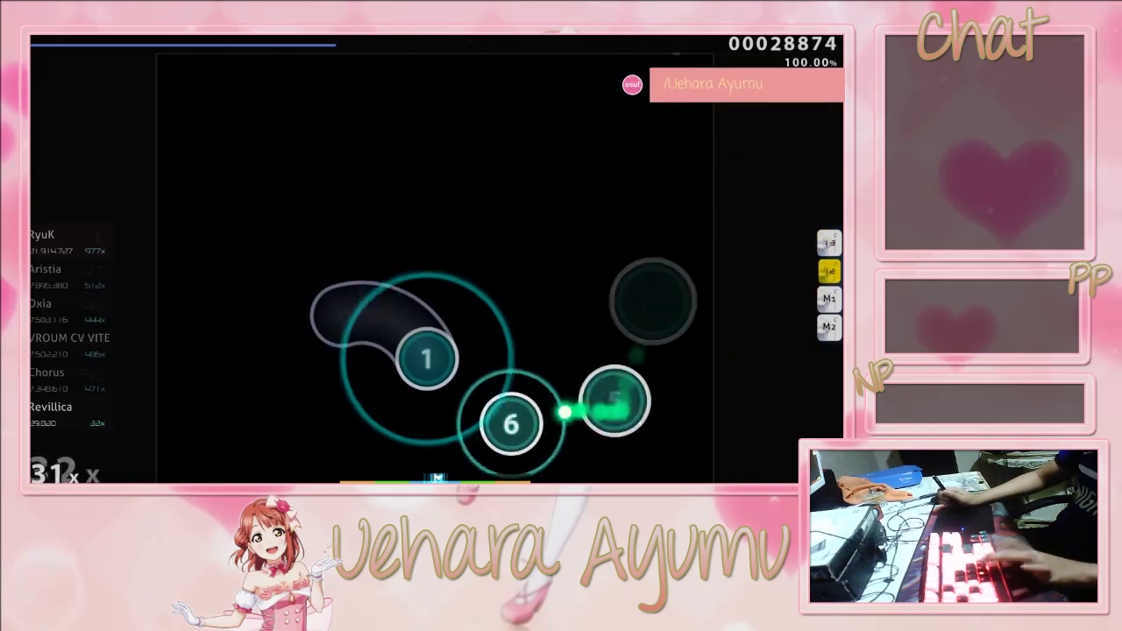
pyautogui.press('z')
pyautogui.press('x')
pyautogui.press('z')
pyautogui.press('x')
pyautogui.press('z')
pyautogui.press('x')
pyautogui.press('z')
pyautogui.press('x')
pyautogui.press('z')
pyautogui.press('x')
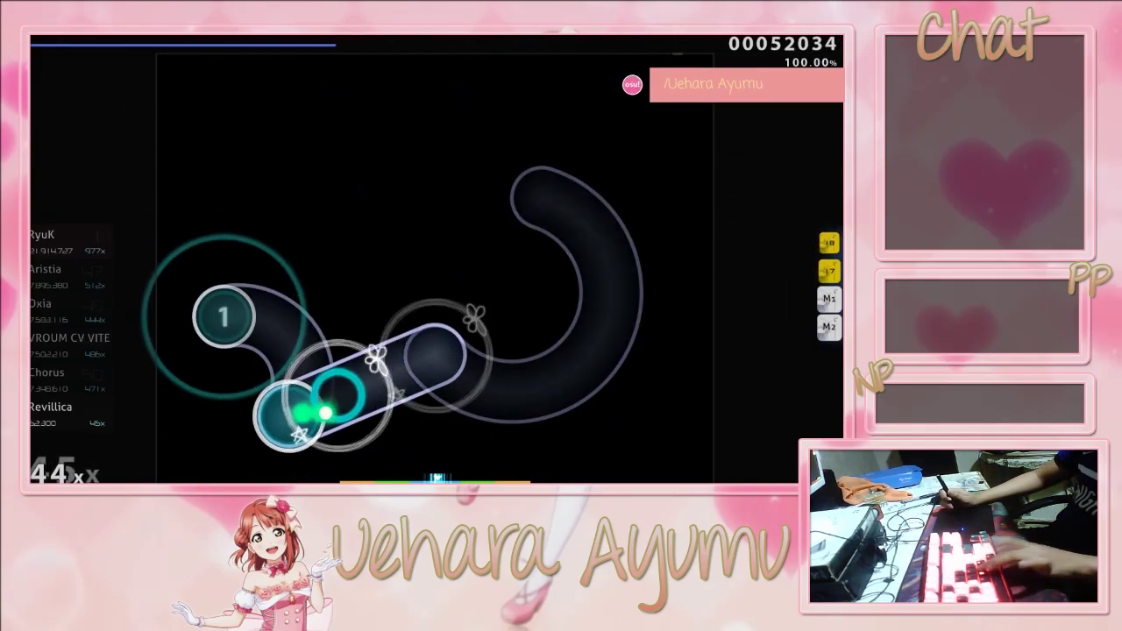
pyautogui.press('z')
pyautogui.press('z')
pyautogui.press('z')
pyautogui.press('x')
pyautogui.press('z')
pyautogui.press('x')
pyautogui.press('z')
pyautogui.press('x')
pyautogui.press('z')
pyautogui.press('x')
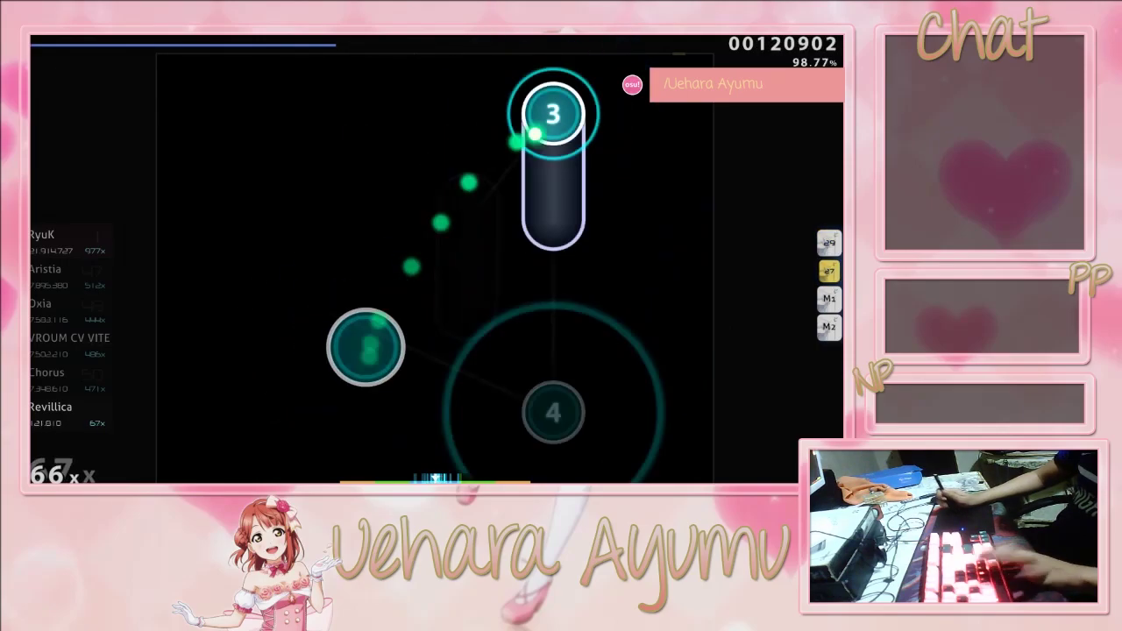
pyautogui.press('z')
pyautogui.press('x')
pyautogui.press('z')
pyautogui.press('x')
pyautogui.press('z')
pyautogui.press('x')
pyautogui.press('z')
pyautogui.press('x')
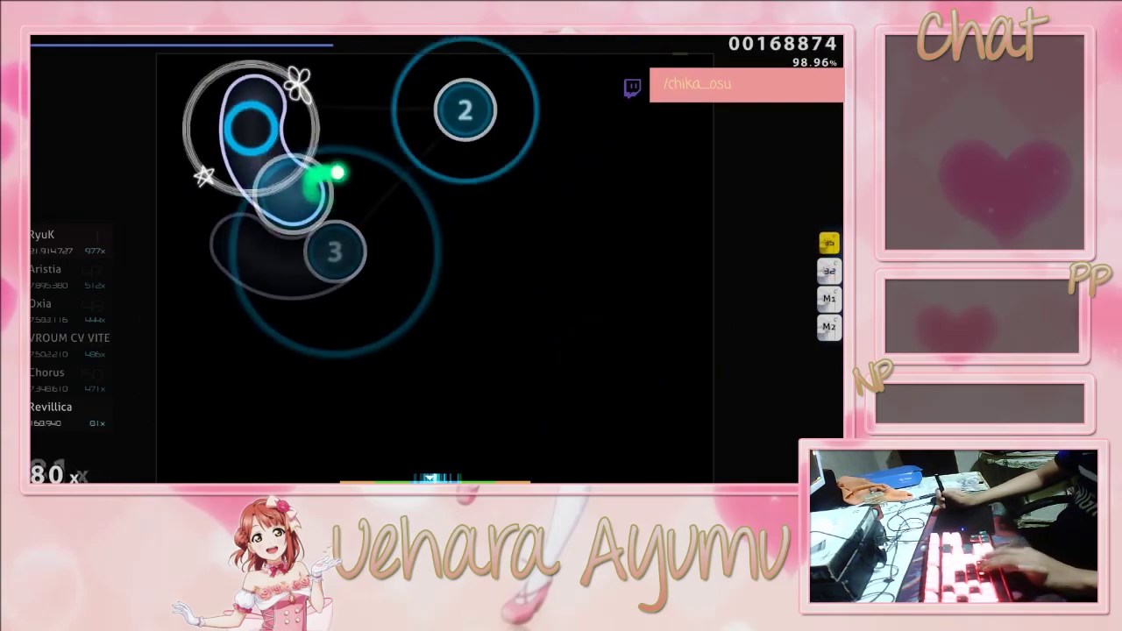
pyautogui.press('x')
pyautogui.press('z')
pyautogui.press('x')
pyautogui.press('z')
pyautogui.press('x')
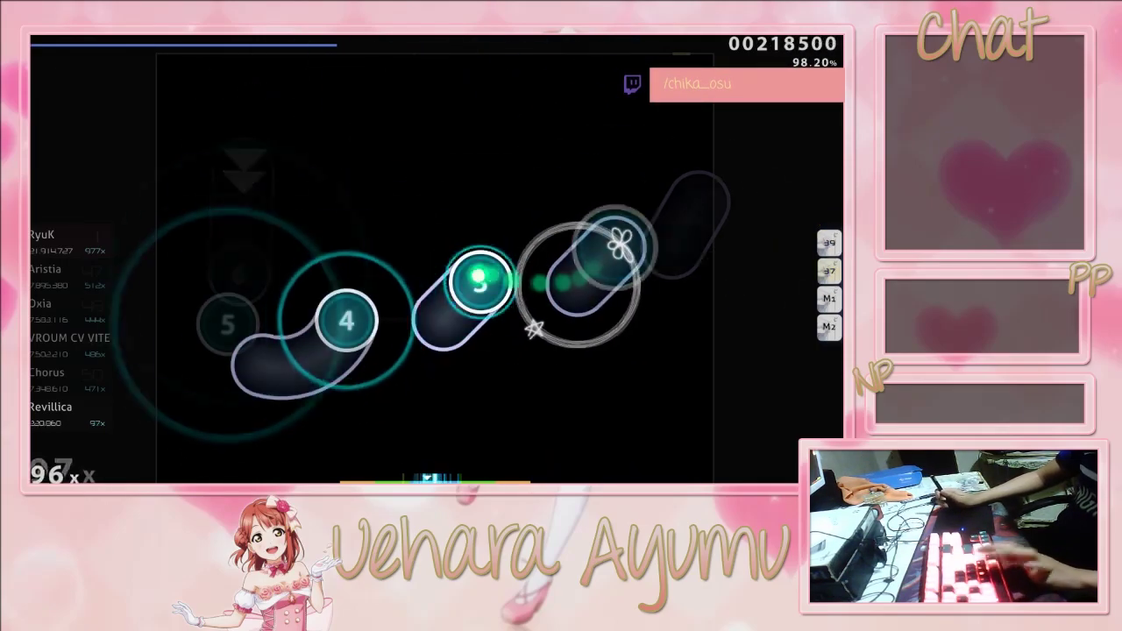
pyautogui.press('z')
pyautogui.press('z')
pyautogui.press('x')
pyautogui.press('z')
pyautogui.press('x')
pyautogui.press('z')
pyautogui.press('x')
pyautogui.press('z')
pyautogui.press('z')
pyautogui.press('x')
pyautogui.press('z')
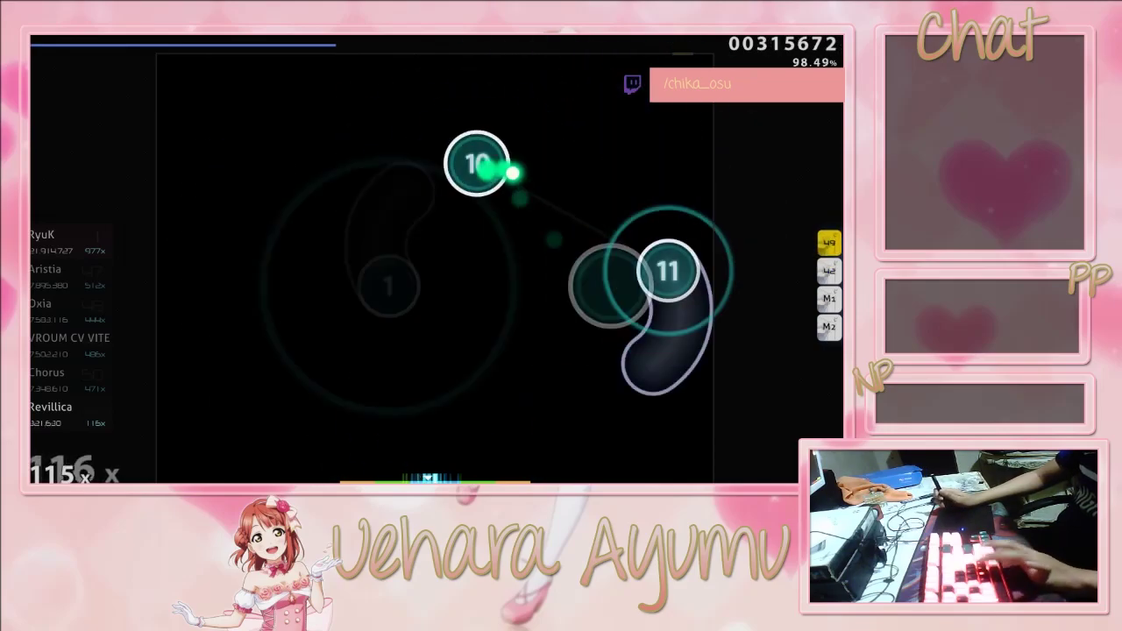
pyautogui.press('z')
pyautogui.press('x')
pyautogui.press('z')
pyautogui.press('x')
pyautogui.press('z')
pyautogui.press('x')
pyautogui.press('z')
pyautogui.press('x')
pyautogui.press('z')
pyautogui.press('x')
pyautogui.press('z')
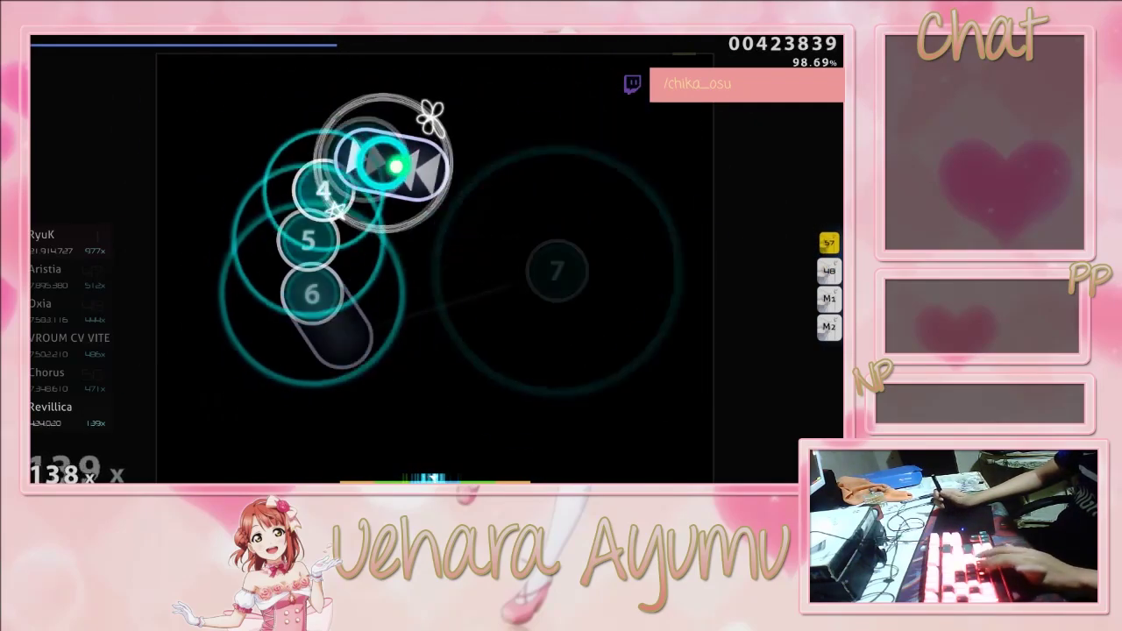
pyautogui.press('z')
pyautogui.press('x')
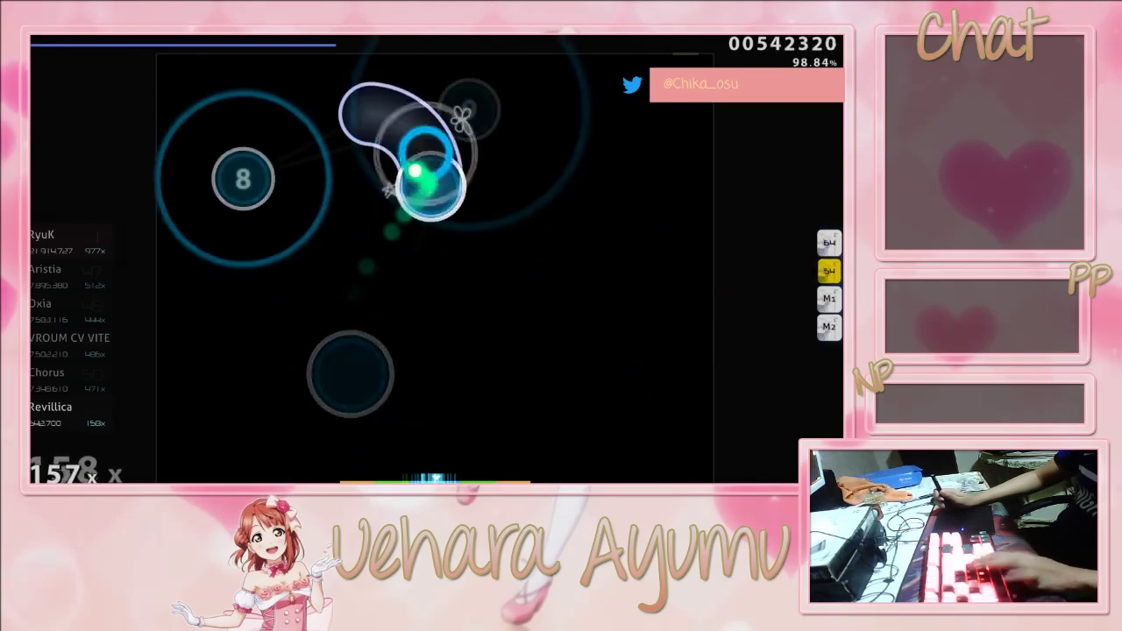
pyautogui.press('x')
pyautogui.press('z')
pyautogui.press('x')
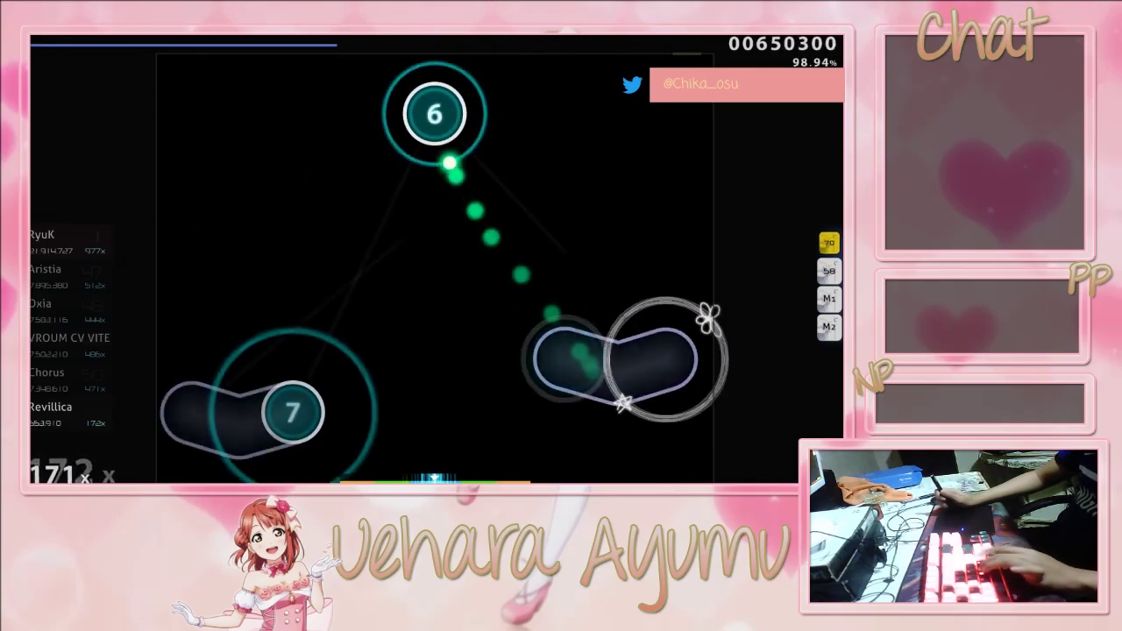
pyautogui.press('z')
pyautogui.press('x')
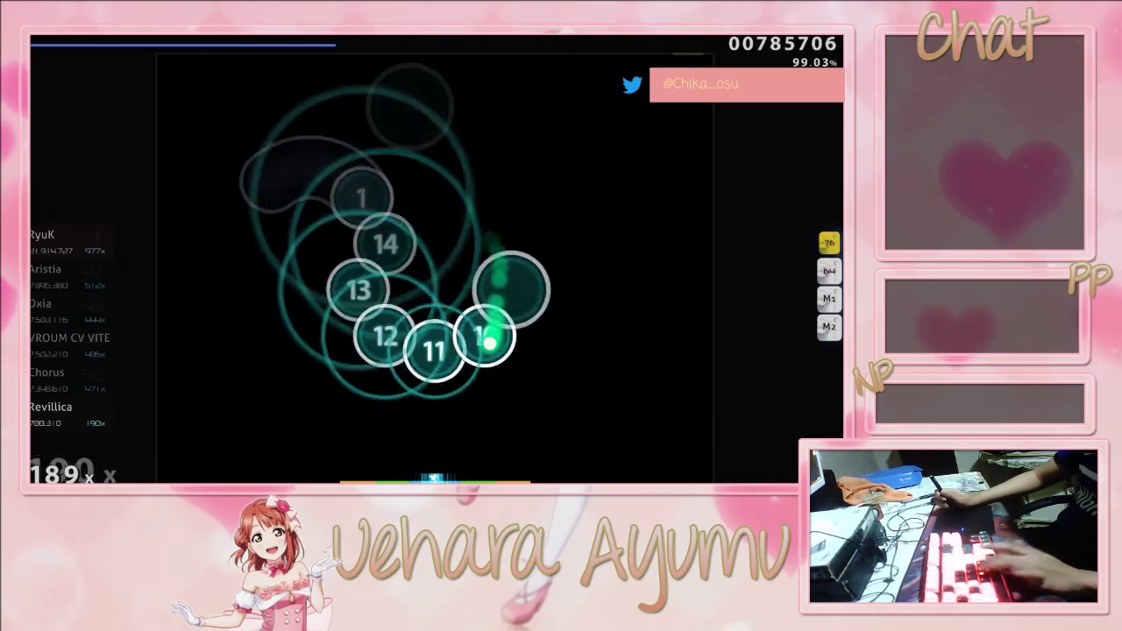
pyautogui.press('x')
pyautogui.press('z')
pyautogui.press('x')
pyautogui.press('z')
pyautogui.press('x')
pyautogui.press('z')
pyautogui.press('x')
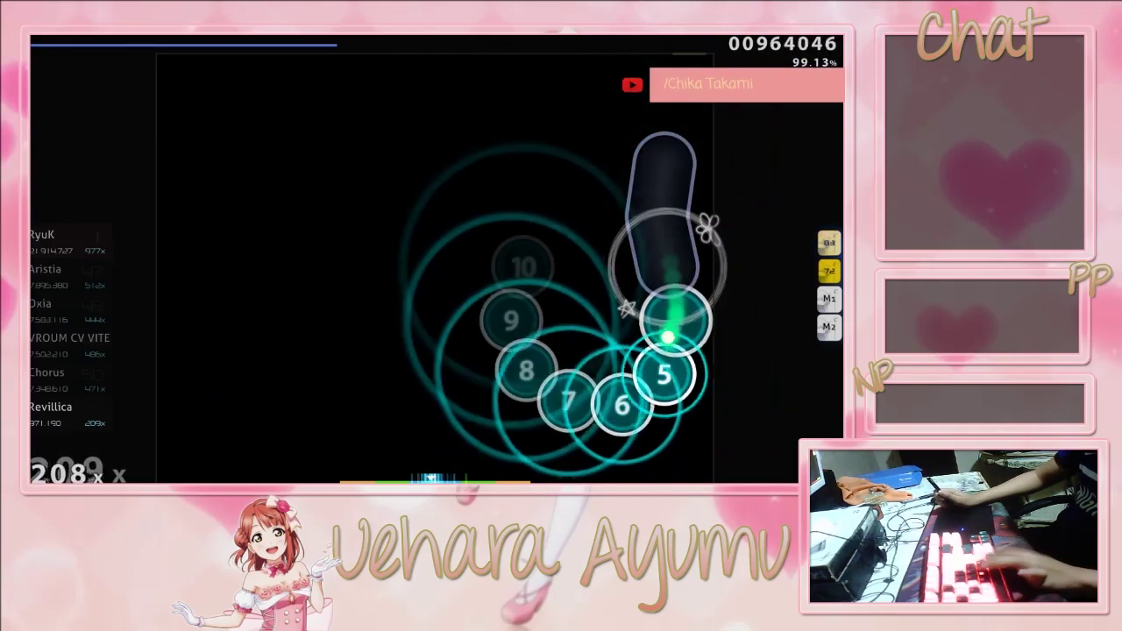
pyautogui.press('z')
pyautogui.press('x')
pyautogui.press('z')
pyautogui.press('x')
pyautogui.press('z')
pyautogui.press('x')
pyautogui.press('z')
pyautogui.press('x')
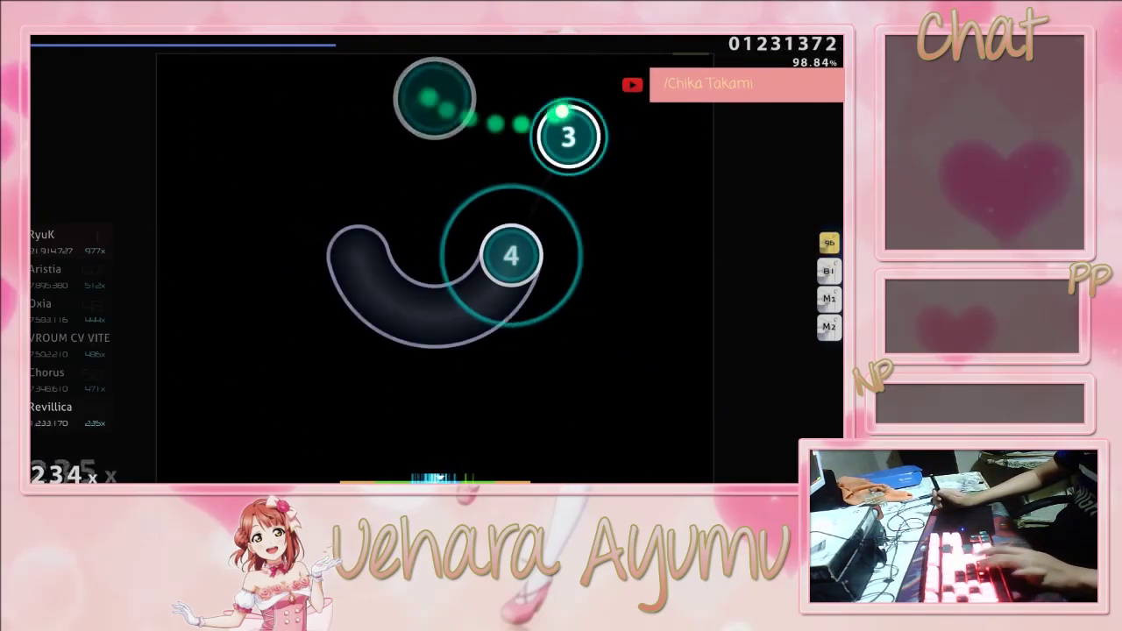
pyautogui.press('x')
pyautogui.press('z')
pyautogui.press('x')
pyautogui.press('z')
pyautogui.press('x')
pyautogui.press('z')
pyautogui.press('x')
pyautogui.press('z')
pyautogui.press('x')
pyautogui.press('z')
pyautogui.press('x')
pyautogui.press('z')
pyautogui.press('x')
pyautogui.press('z')
pyautogui.press('x')
pyautogui.press('z')
pyautogui.press('x')
pyautogui.press('z')
pyautogui.press('x')
pyautogui.press('z')
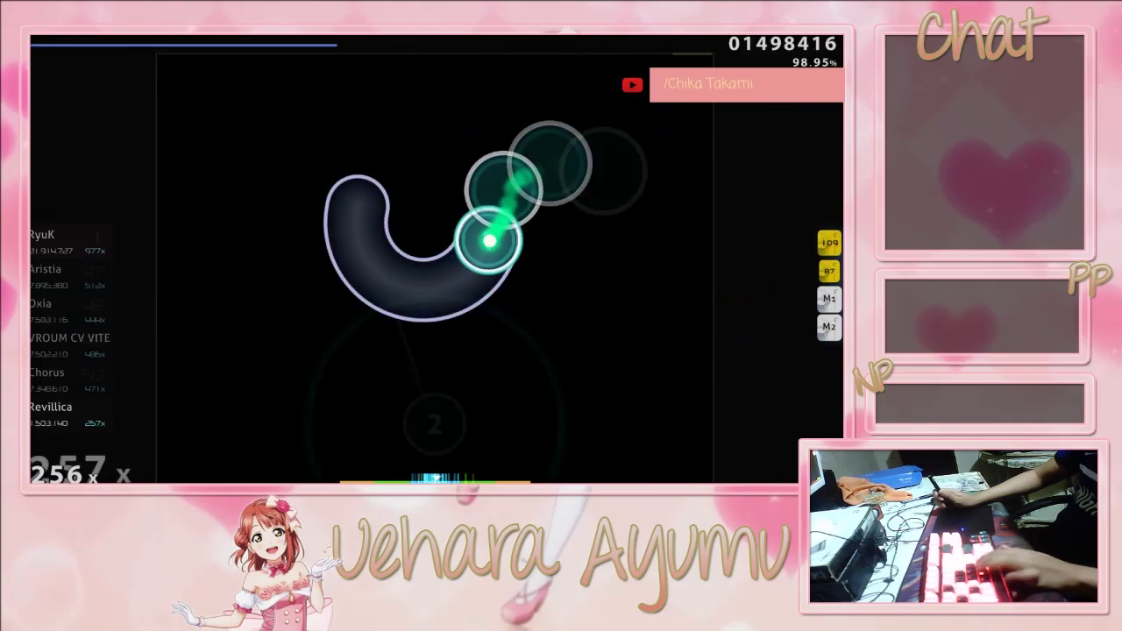
pyautogui.press('x')
pyautogui.press('z')
pyautogui.press('x')
pyautogui.press('z')
pyautogui.press('x')
pyautogui.press('z')
pyautogui.press('x')
pyautogui.press('z')
pyautogui.press('x')
pyautogui.press('z')
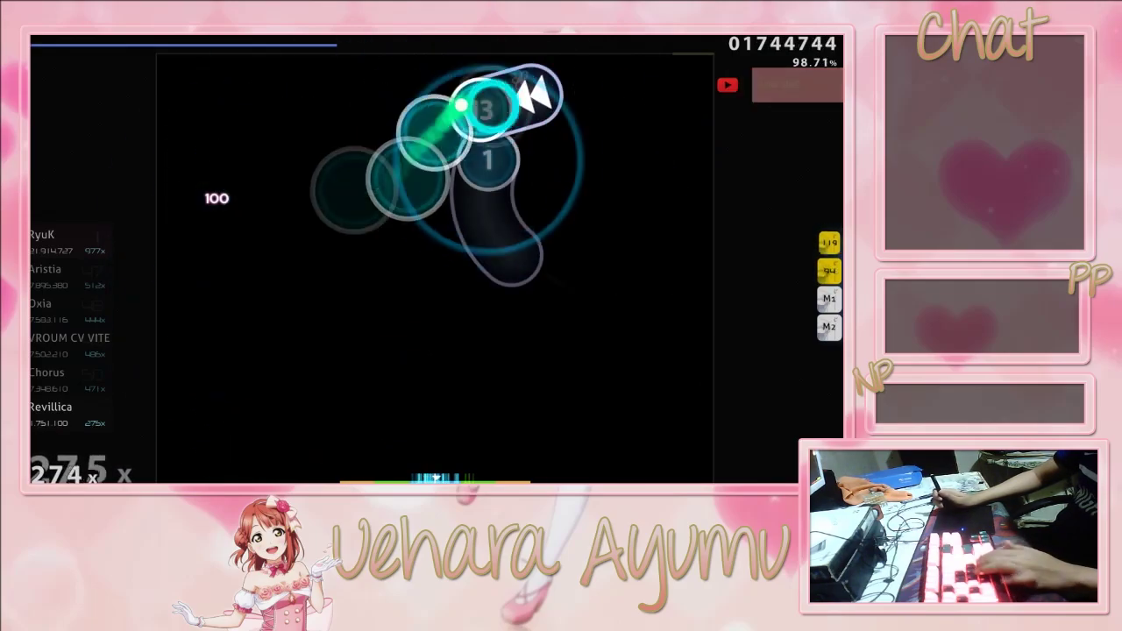
pyautogui.press('x')
pyautogui.press('z')
pyautogui.press('x')
pyautogui.press('z')
pyautogui.press('x')
pyautogui.press('z')
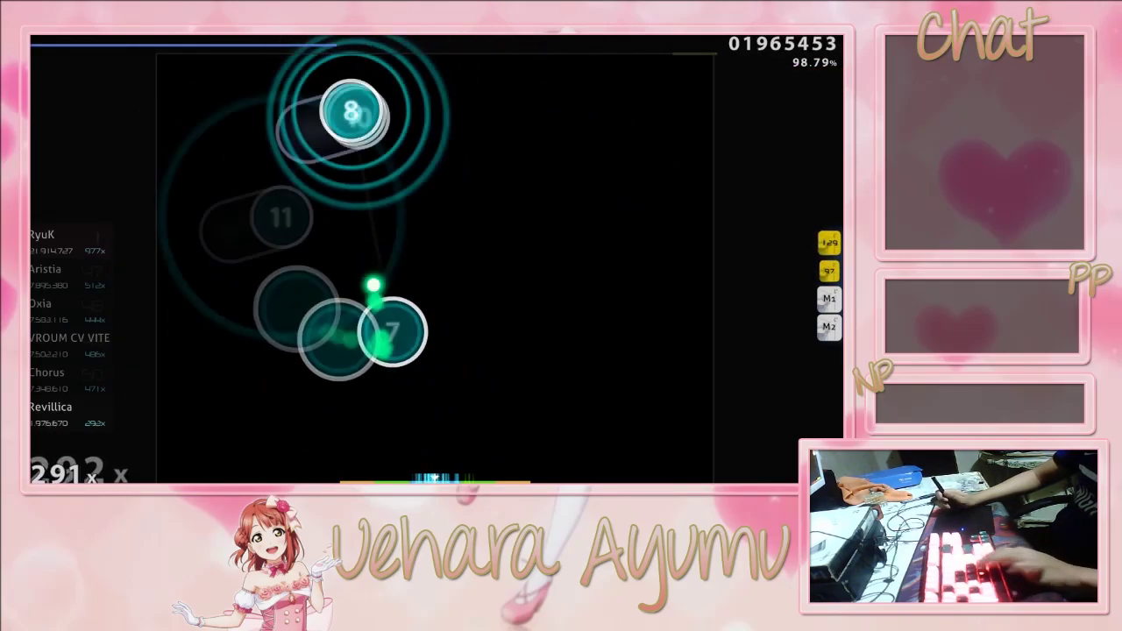
pyautogui.press('x')
pyautogui.press('z')
pyautogui.press('x')
pyautogui.press('z')
pyautogui.press('x')
pyautogui.press('z')
pyautogui.press('z')
pyautogui.press('z')
pyautogui.press('z')
pyautogui.press('z')
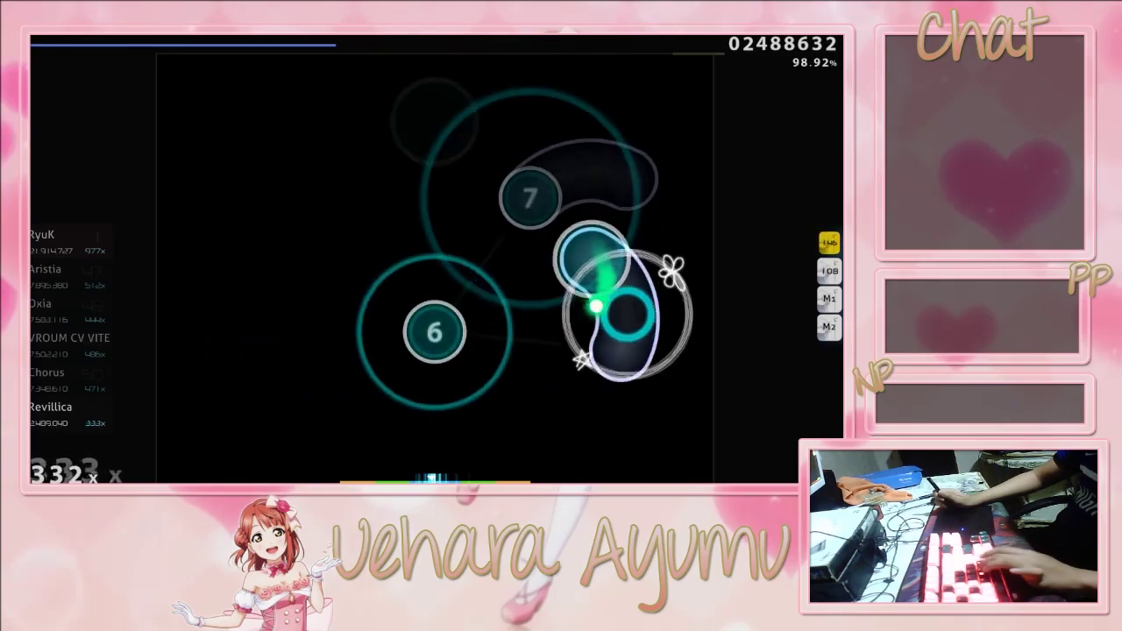
pyautogui.press('x')
pyautogui.press('z')
pyautogui.press('x')
pyautogui.press('x')
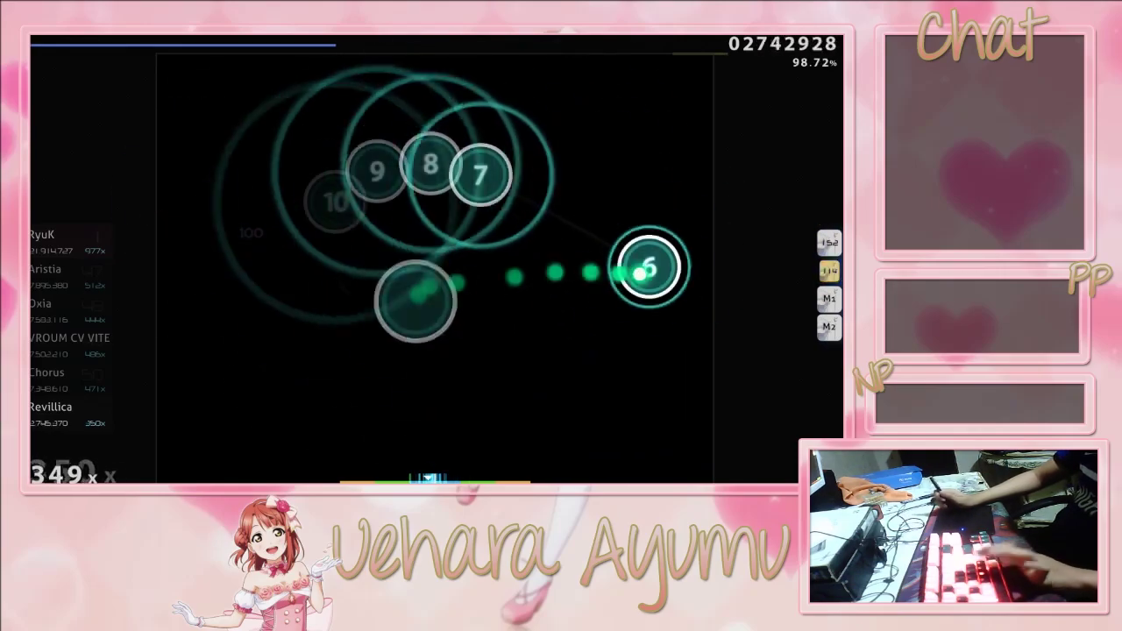
pyautogui.press('z')
pyautogui.press('z')
pyautogui.press('z')
pyautogui.press('z')
pyautogui.press('z')
pyautogui.press('x')
pyautogui.press('z')
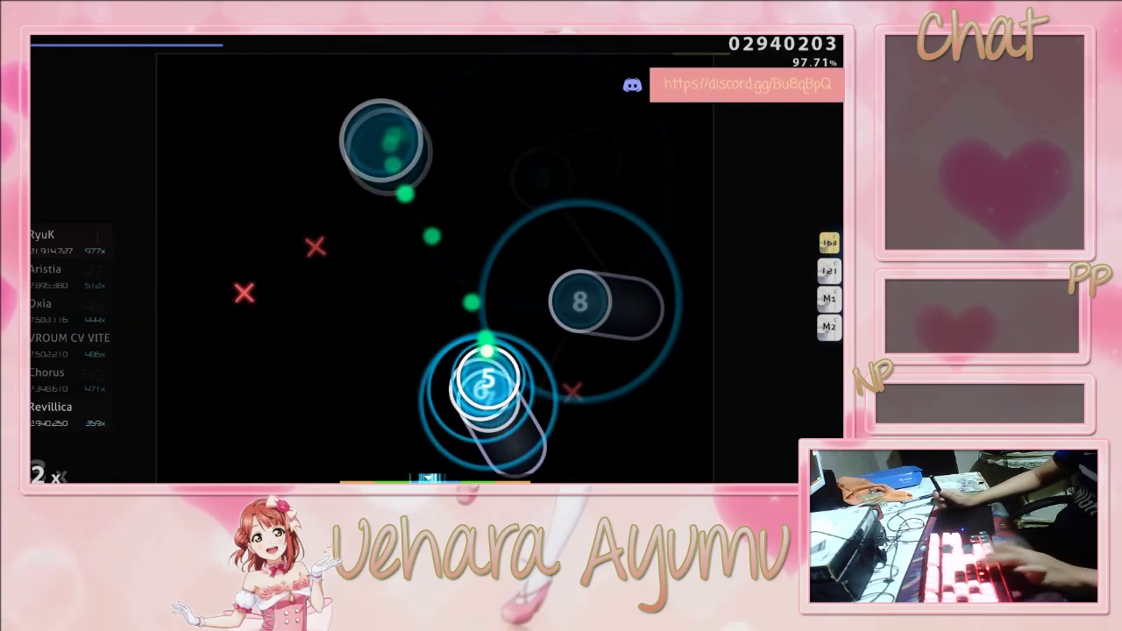
pyautogui.press('z')
pyautogui.press('x')
pyautogui.press('z')
pyautogui.press('z')
pyautogui.press('z')
pyautogui.press('z')
pyautogui.press('x')
pyautogui.press('z')
pyautogui.press('x')
pyautogui.press('z')
pyautogui.press('z')
pyautogui.press('x')
pyautogui.press('x')
pyautogui.press('z')
pyautogui.press('x')
pyautogui.press('z')
pyautogui.press('x')
pyautogui.press('z')
pyautogui.press('x')
pyautogui.press('z')
pyautogui.press('x')
pyautogui.press('z')
pyautogui.press('x')
pyautogui.press('z')
pyautogui.press('x')
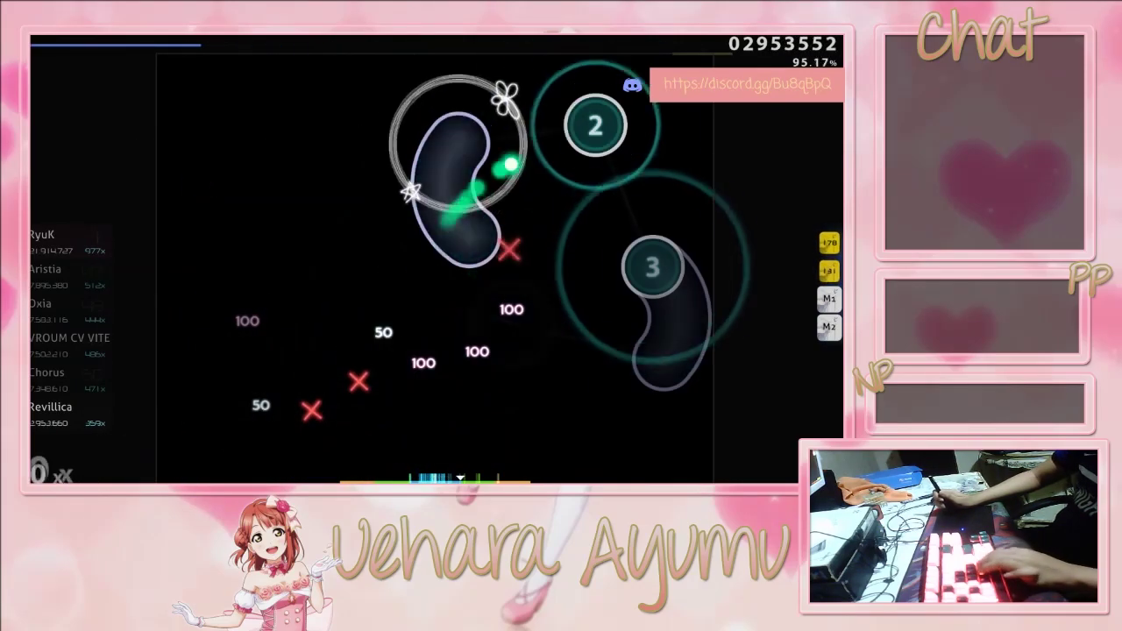
pyautogui.press('x')
pyautogui.press('z')
pyautogui.press('x')
pyautogui.press('x')
pyautogui.press('x')
pyautogui.press('x')
pyautogui.press('z')
pyautogui.press('z')
pyautogui.press('z')
pyautogui.press('z')
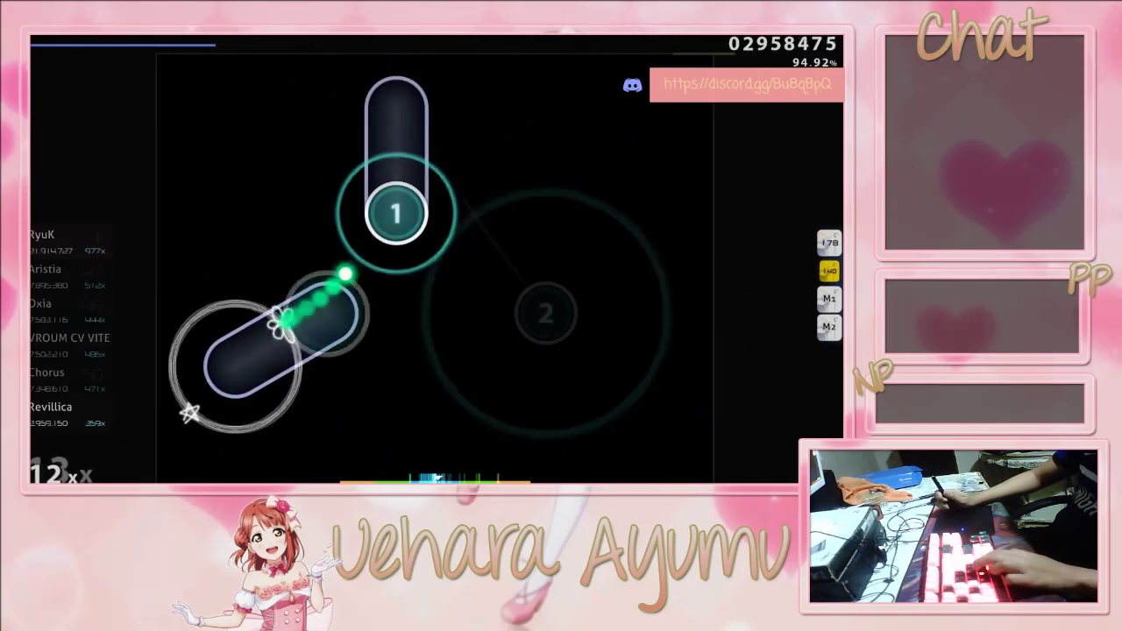
pyautogui.press('z')
pyautogui.press('z')
pyautogui.press('x')
pyautogui.press('x')
pyautogui.press('x')
pyautogui.press('x')
pyautogui.press('x')
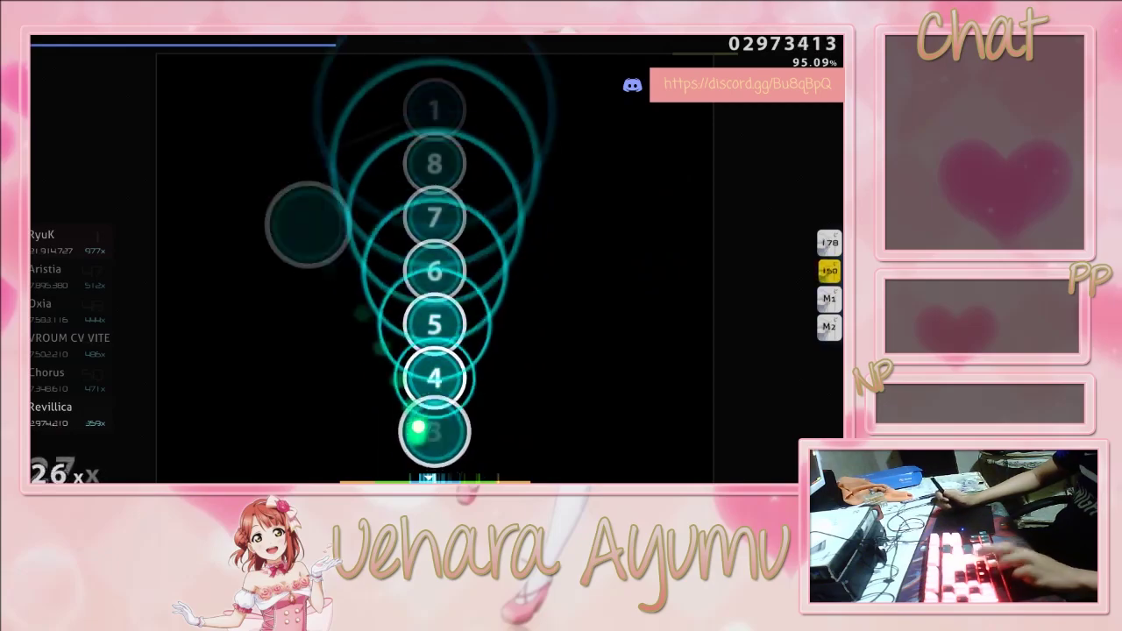
pyautogui.press('z')
pyautogui.press('x')
pyautogui.press('z')
pyautogui.press('x')
pyautogui.press('z')
pyautogui.press('x')
pyautogui.press('z')
pyautogui.press('x')
pyautogui.press('z')
pyautogui.press('x')
pyautogui.press('z')
pyautogui.press('z')
pyautogui.press('x')
pyautogui.press('z')
pyautogui.press('x')
pyautogui.press('z')
pyautogui.press('z')
pyautogui.press('z')
pyautogui.press('x')
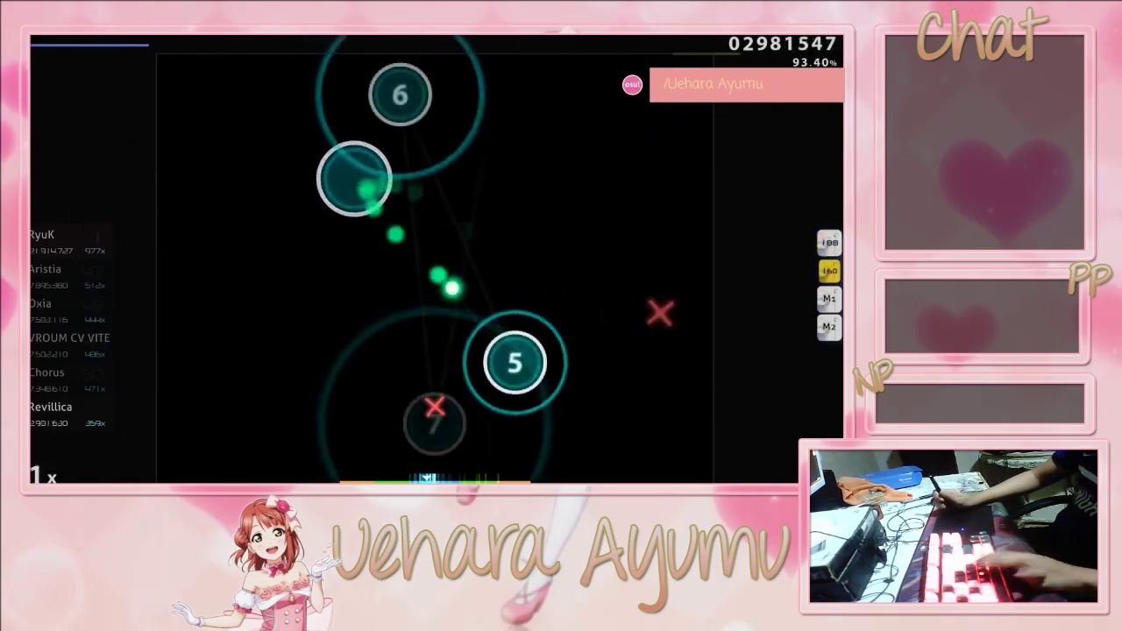
pyautogui.press('z')
pyautogui.press('z')
pyautogui.press('z')
pyautogui.press('x')
pyautogui.press('z')
pyautogui.press('x')
pyautogui.press('z')
pyautogui.press('x')
pyautogui.press('z')
pyautogui.press('z')
pyautogui.press('x')
pyautogui.press('z')
pyautogui.press('x')
pyautogui.press('z')
pyautogui.press('z')
pyautogui.press('z')
pyautogui.press('x')
pyautogui.press('z')
pyautogui.press('z')
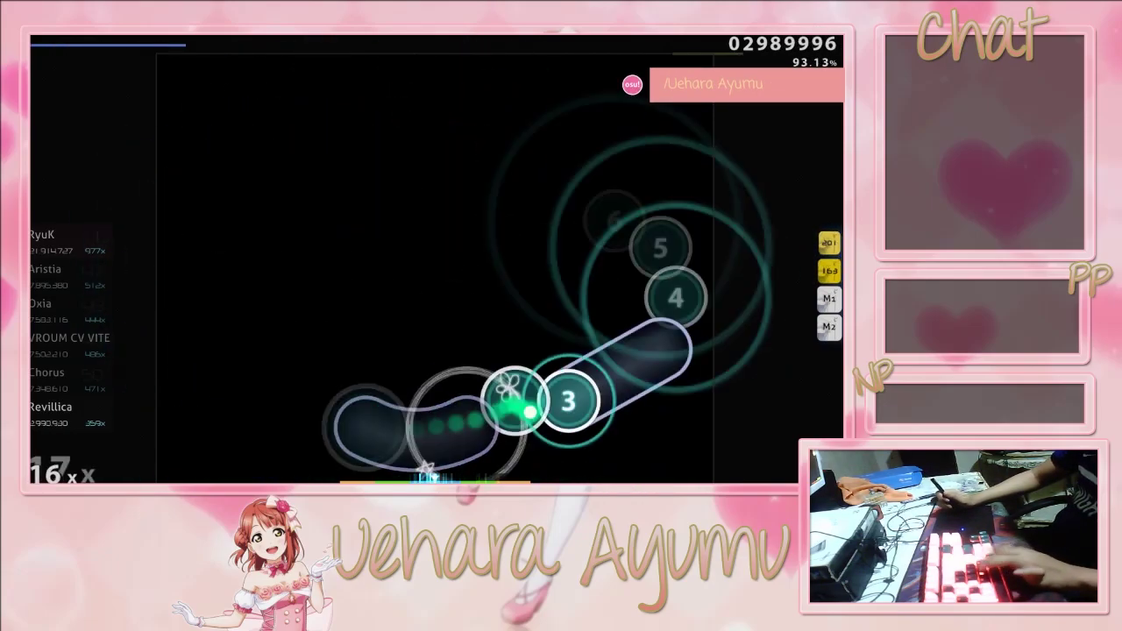
pyautogui.press('x')
pyautogui.press('z')
pyautogui.press('x')
pyautogui.press('z')
pyautogui.press('z')
pyautogui.press('z')
pyautogui.press('x')
pyautogui.press('z')
pyautogui.press('x')
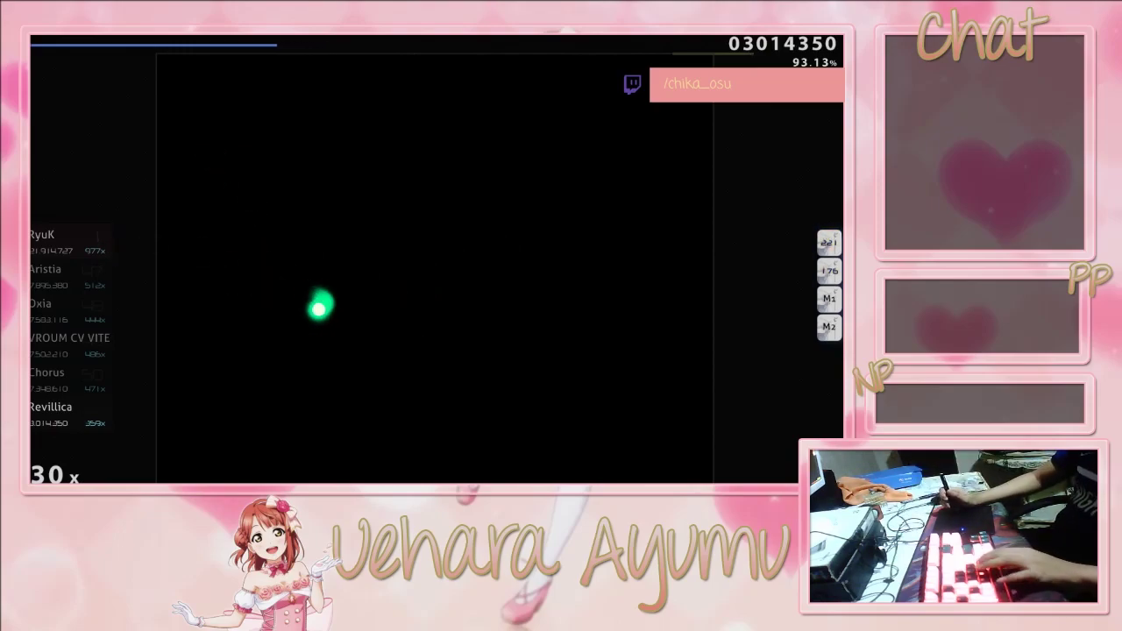
pyautogui.press('z')
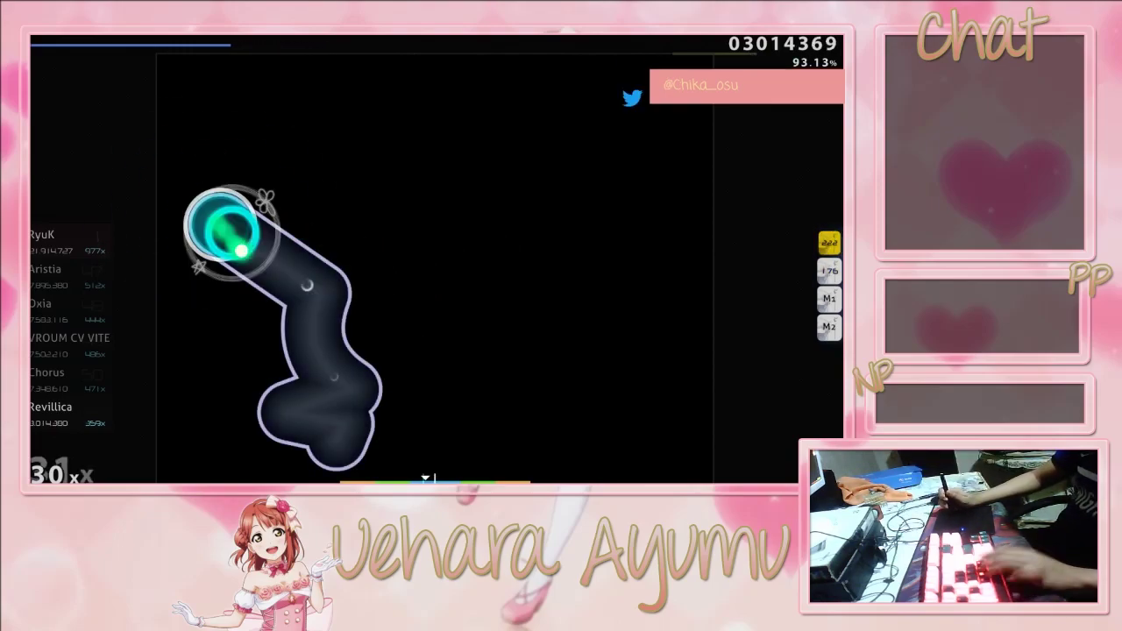
pyautogui.press('z')
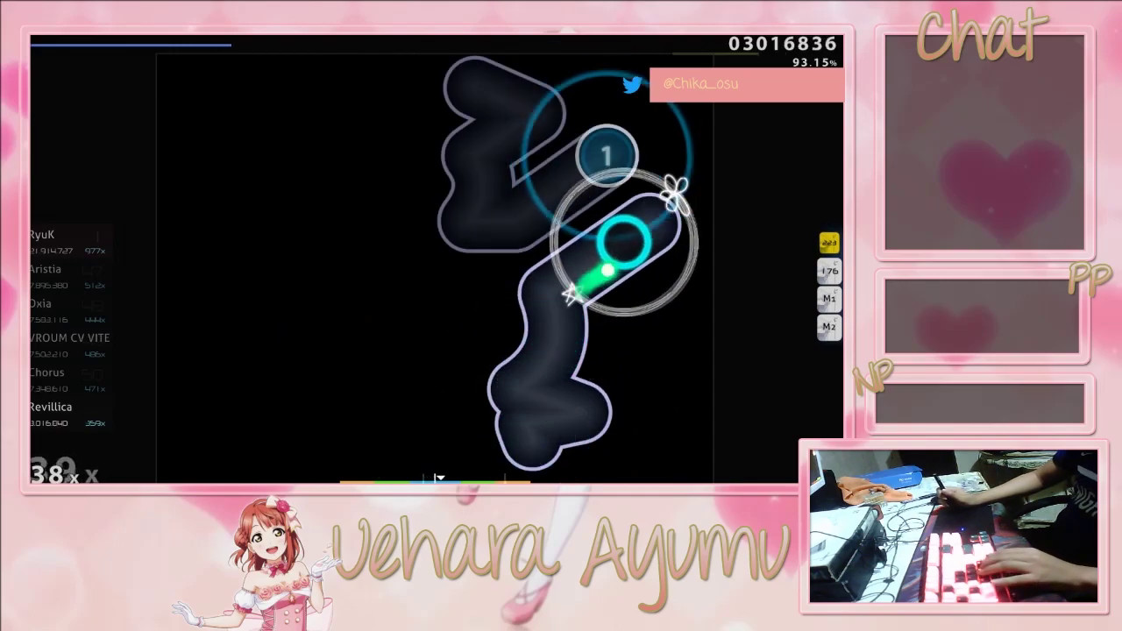
pyautogui.press('x')
pyautogui.press('z')
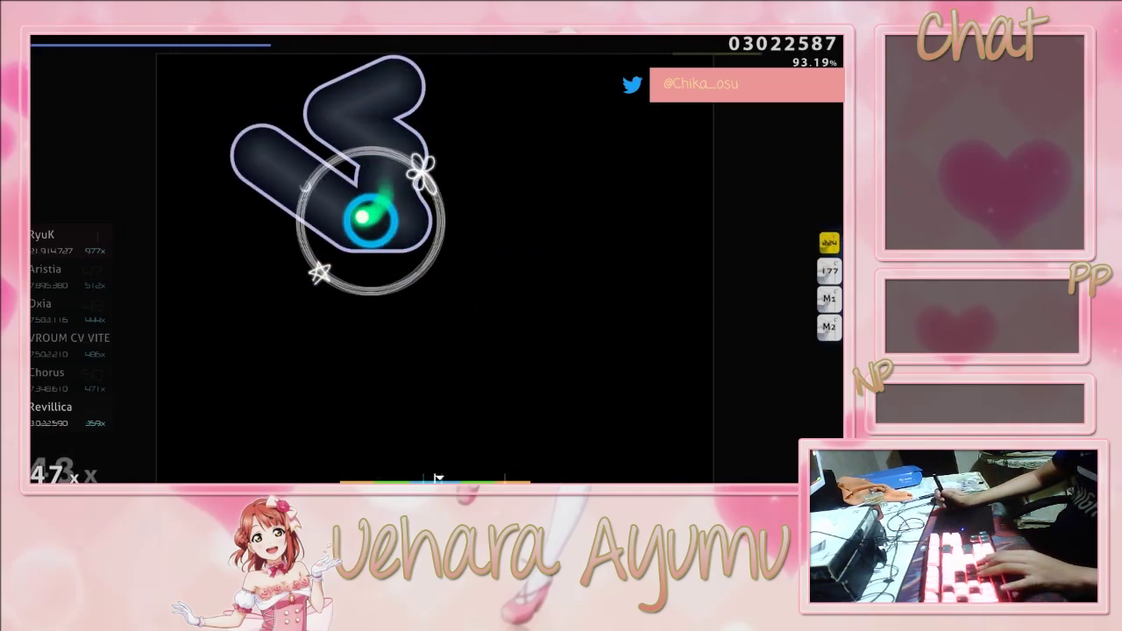
pyautogui.press('x')
pyautogui.press('z')
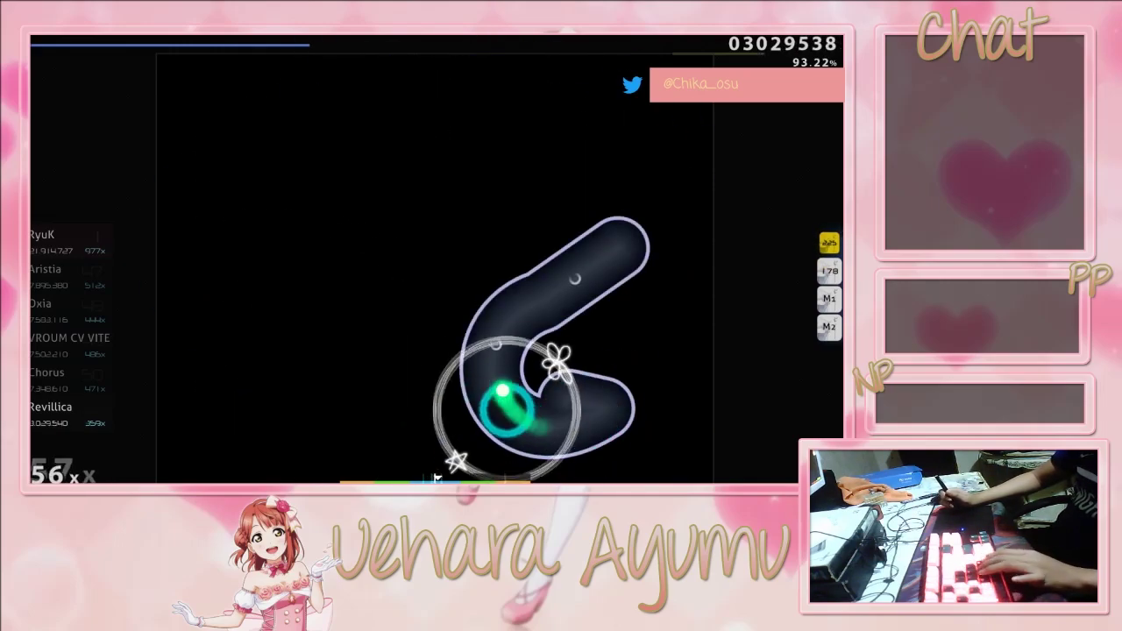
pyautogui.press('x')
pyautogui.press('z')
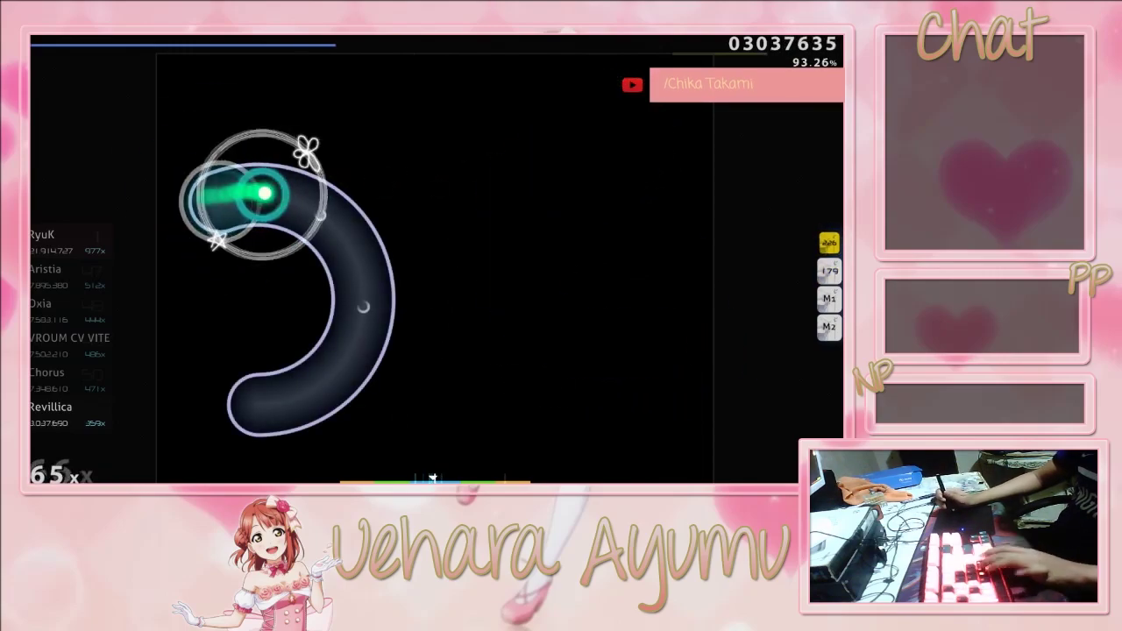
pyautogui.press('x')
pyautogui.press('z')
pyautogui.press('x')
pyautogui.moveTo(526, 174)
pyautogui.mouseDown()
pyautogui.moveTo(569, 155)
pyautogui.moveTo(386, 186)
pyautogui.mouseUp()
pyautogui.press('x')
pyautogui.press('x')
pyautogui.press('x')
pyautogui.press('x')
pyautogui.press('x')
pyautogui.press('x')
pyautogui.press('x')
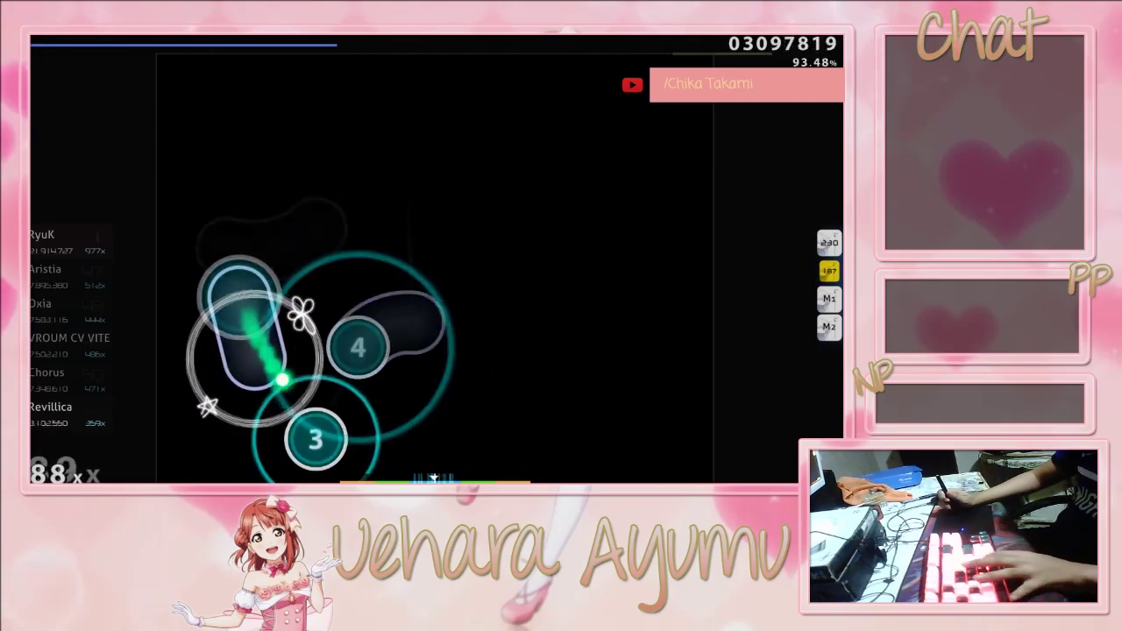
pyautogui.moveTo(483, 210); pyautogui.dragTo(448, 337)
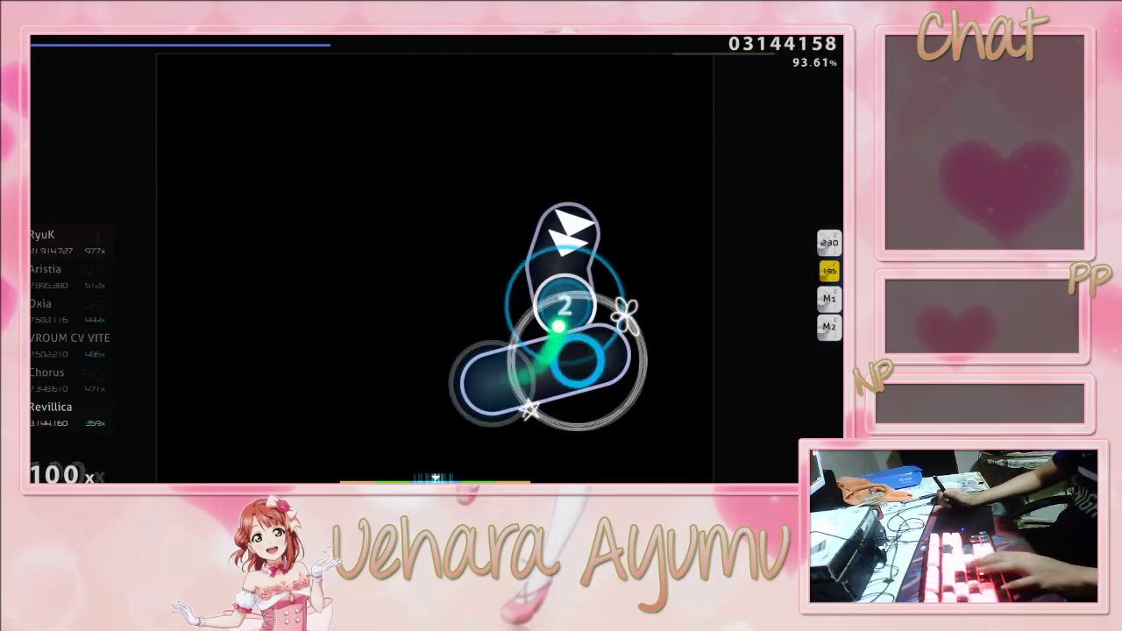
pyautogui.moveTo(368, 192)
pyautogui.mouseDown()
pyautogui.moveTo(440, 381)
pyautogui.moveTo(581, 390)
pyautogui.mouseUp()
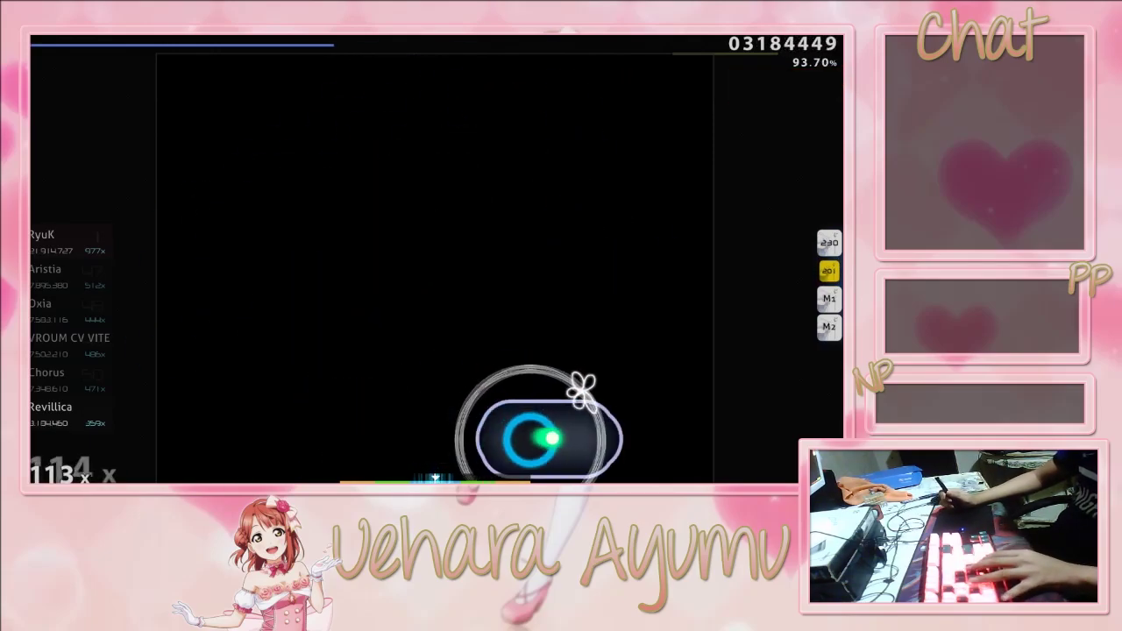
pyautogui.moveTo(577, 446)
pyautogui.mouseDown()
pyautogui.moveTo(646, 440)
pyautogui.moveTo(566, 307)
pyautogui.mouseUp()
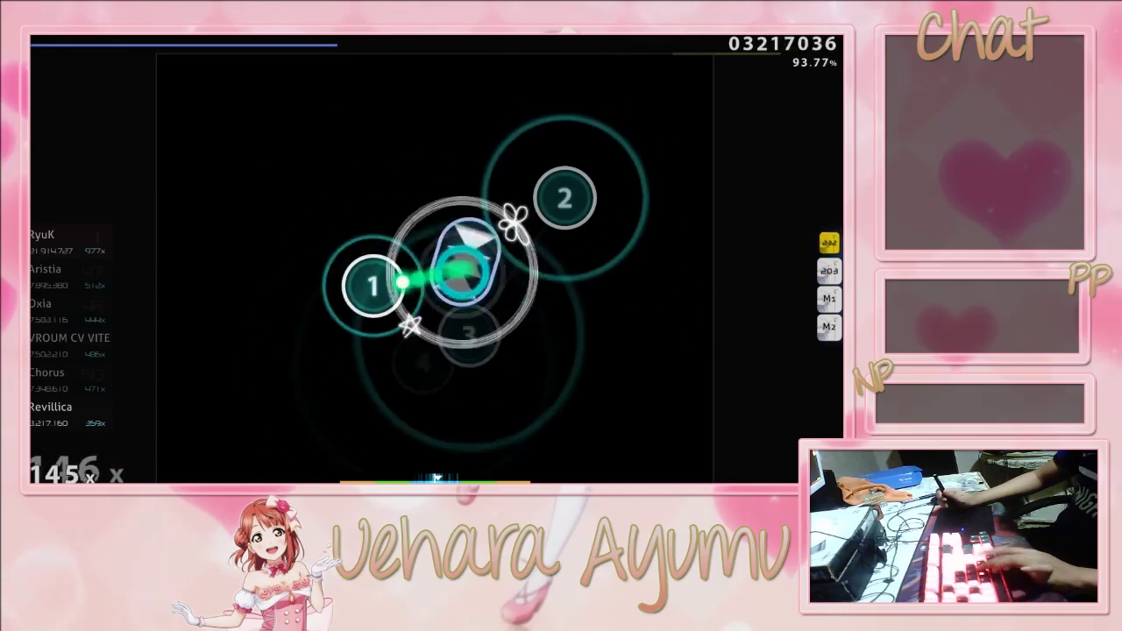
pyautogui.press('z')
pyautogui.press('x')
pyautogui.press('z')
pyautogui.press('x')
pyautogui.press('z')
pyautogui.press('z')
pyautogui.press('z')
pyautogui.press('x')
pyautogui.press('z')
pyautogui.press('x')
pyautogui.press('z')
pyautogui.press('x')
pyautogui.press('z')
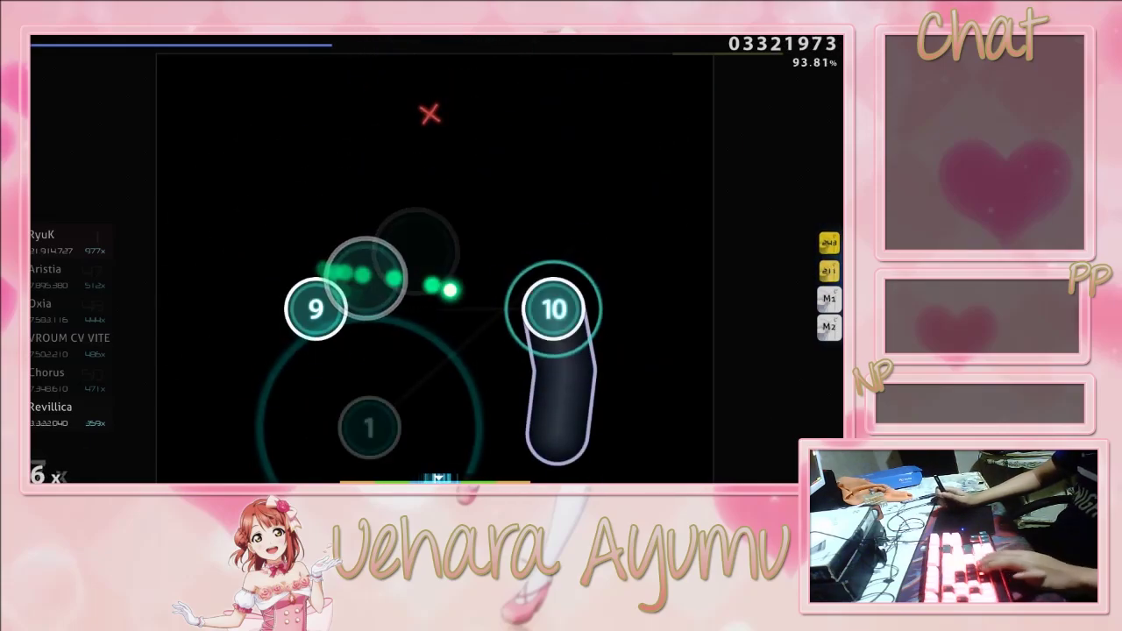
pyautogui.press('x')
pyautogui.press('z')
pyautogui.press('z')
pyautogui.press('z')
pyautogui.press('x')
pyautogui.press('z')
pyautogui.press('x')
pyautogui.press('z')
pyautogui.press('x')
pyautogui.press('z')
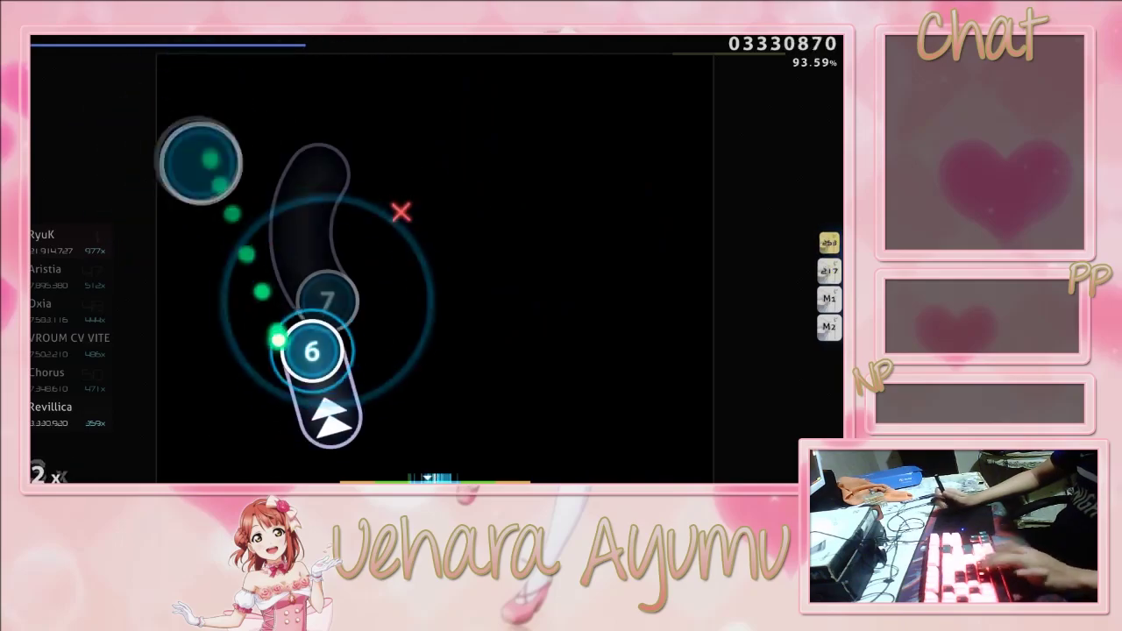
pyautogui.press('z')
pyautogui.press('z')
pyautogui.press('z')
pyautogui.press('z')
pyautogui.press('x')
pyautogui.press('z')
pyautogui.press('x')
pyautogui.press('z')
pyautogui.press('z')
pyautogui.press('x')
pyautogui.press('z')
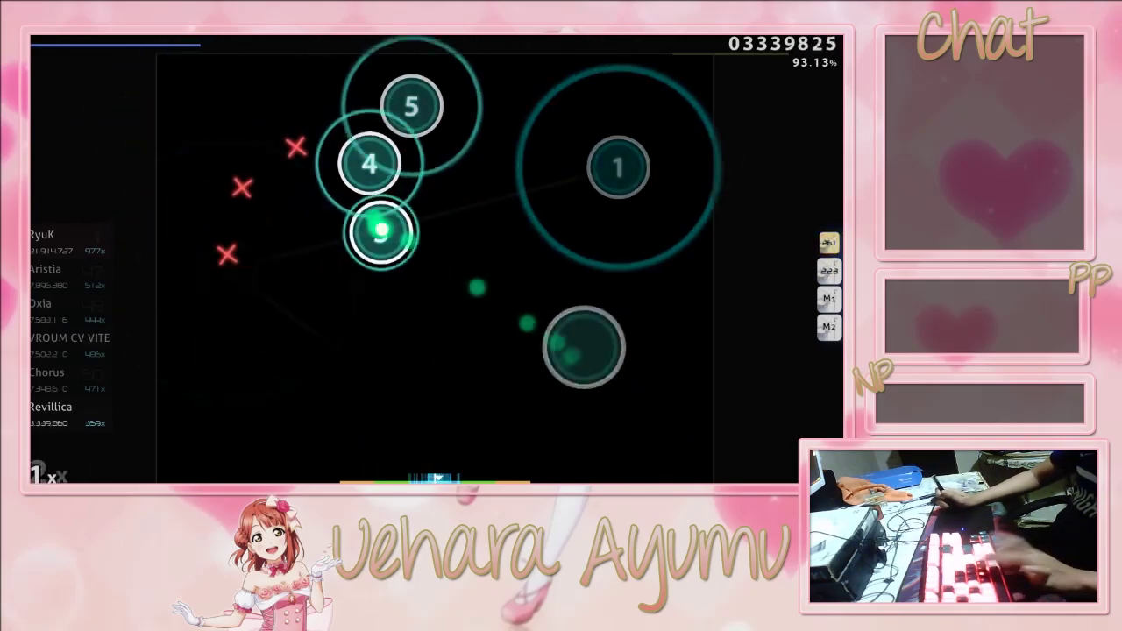
# Continue the Elemental Creation run through its dense numbered circle streams and curved sliders, alternating hits until the attempt ends.
pyautogui.press('x')
pyautogui.press('z')
pyautogui.press('z')
pyautogui.press('x')
pyautogui.press('z')
pyautogui.press('x')
pyautogui.press('z')
pyautogui.press('z')
pyautogui.moveTo(270, 170)
pyautogui.mouseDown()
pyautogui.moveTo(253, 118)
pyautogui.moveTo(541, 190)
pyautogui.moveTo(613, 338)
pyautogui.moveTo(203, 320)
pyautogui.moveTo(196, 205)
pyautogui.moveTo(601, 201)
pyautogui.moveTo(476, 313)
pyautogui.moveTo(401, 187)
pyautogui.mouseUp()
pyautogui.press('z')
pyautogui.press('z')
pyautogui.press('x')
pyautogui.press('z')
pyautogui.press('x')
pyautogui.press('z')
pyautogui.press('x')
pyautogui.press('z')
pyautogui.press('x')
pyautogui.press('z')
pyautogui.press('x')
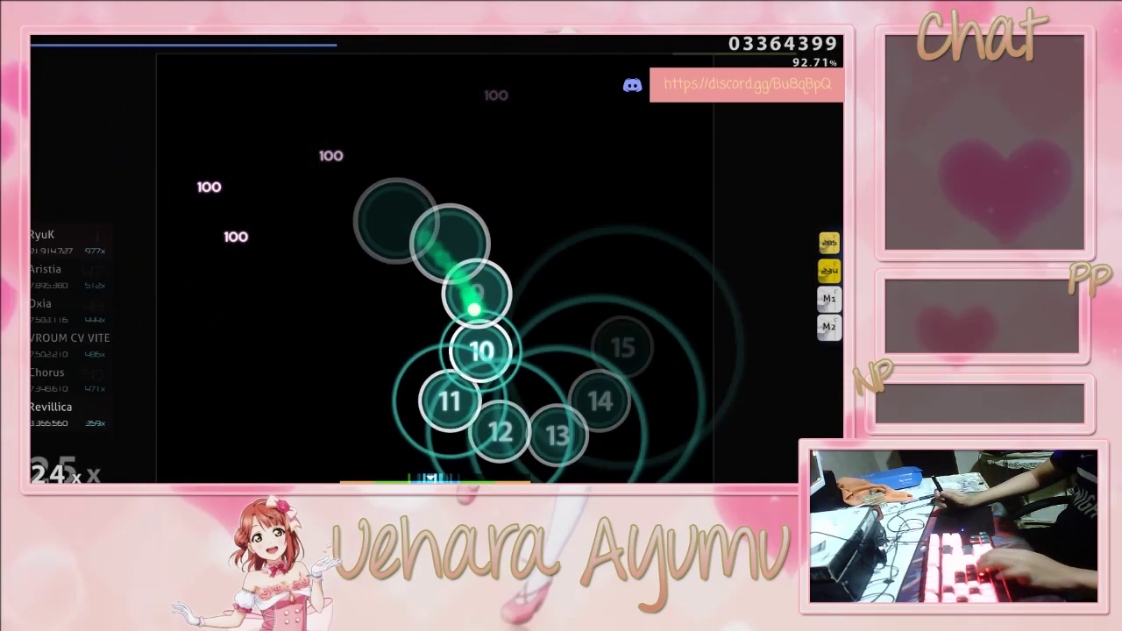
pyautogui.press('z')
pyautogui.press('x')
pyautogui.press('z')
pyautogui.press('x')
pyautogui.press('z')
pyautogui.press('x')
pyautogui.press('z')
pyautogui.press('x')
pyautogui.press('z')
pyautogui.press('x')
pyautogui.press('z')
pyautogui.press('x')
pyautogui.press('z')
pyautogui.press('x')
pyautogui.press('z')
pyautogui.press('x')
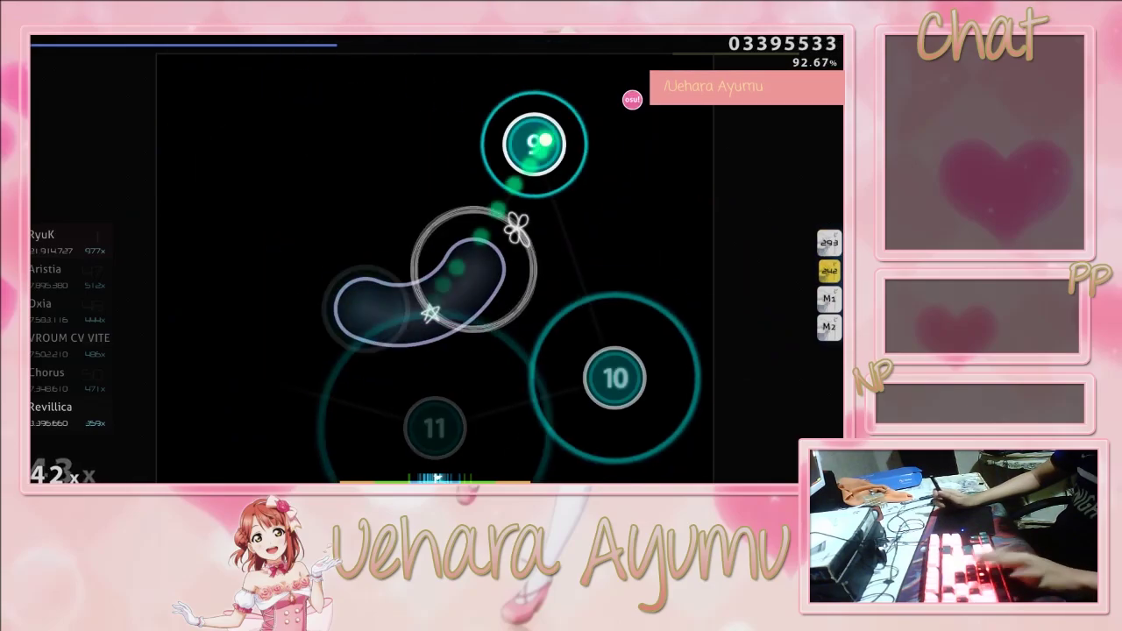
pyautogui.press('z')
pyautogui.press('x')
pyautogui.press('z')
pyautogui.press('x')
pyautogui.press('z')
pyautogui.press('x')
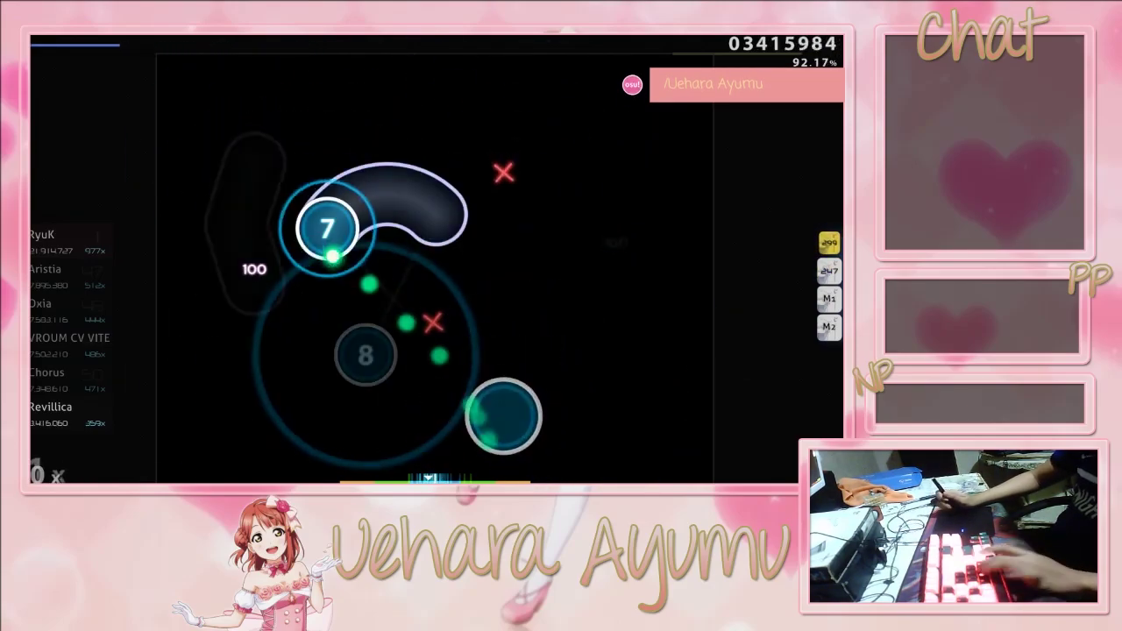
pyautogui.moveTo(272, 267)
pyautogui.mouseDown()
pyautogui.moveTo(626, 175)
pyautogui.moveTo(438, 426)
pyautogui.moveTo(238, 276)
pyautogui.moveTo(507, 243)
pyautogui.mouseUp()
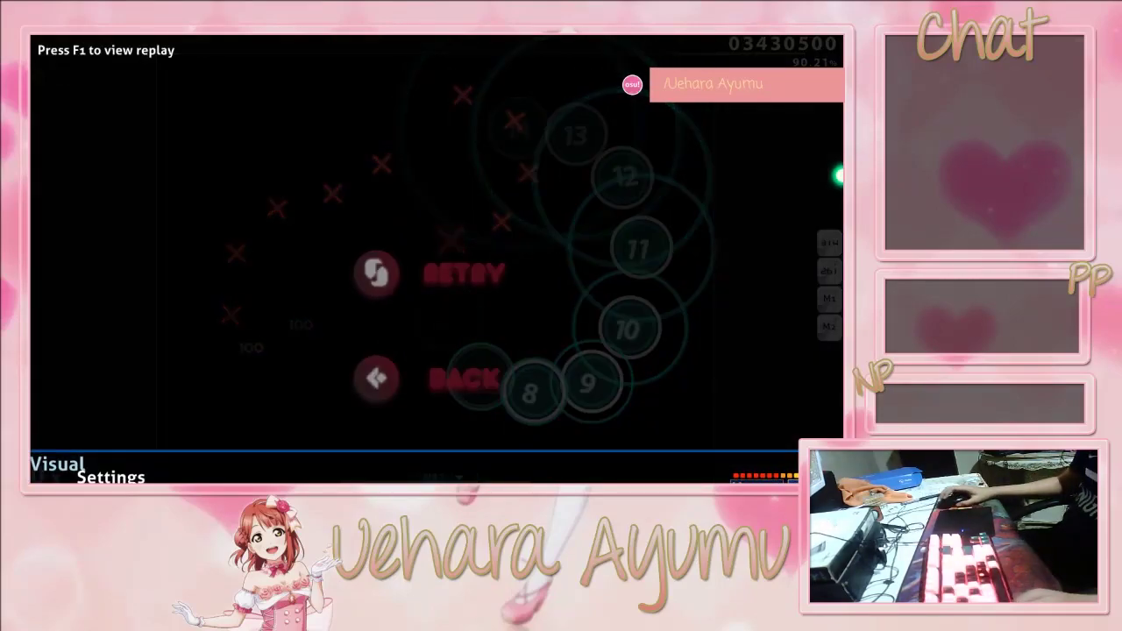